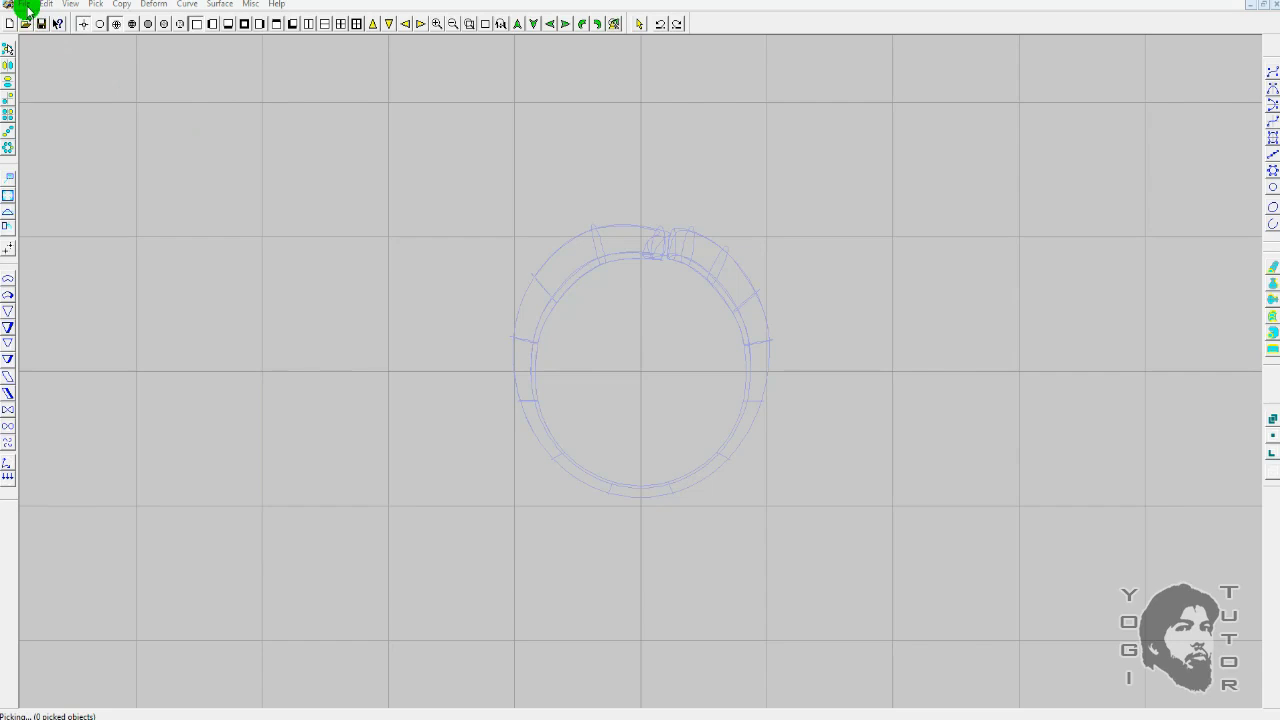
# Set the viewport background colour to the dark slate custom colour with RGB 33, 40, 48 in the colour configuration
pyautogui.click(23, 5)
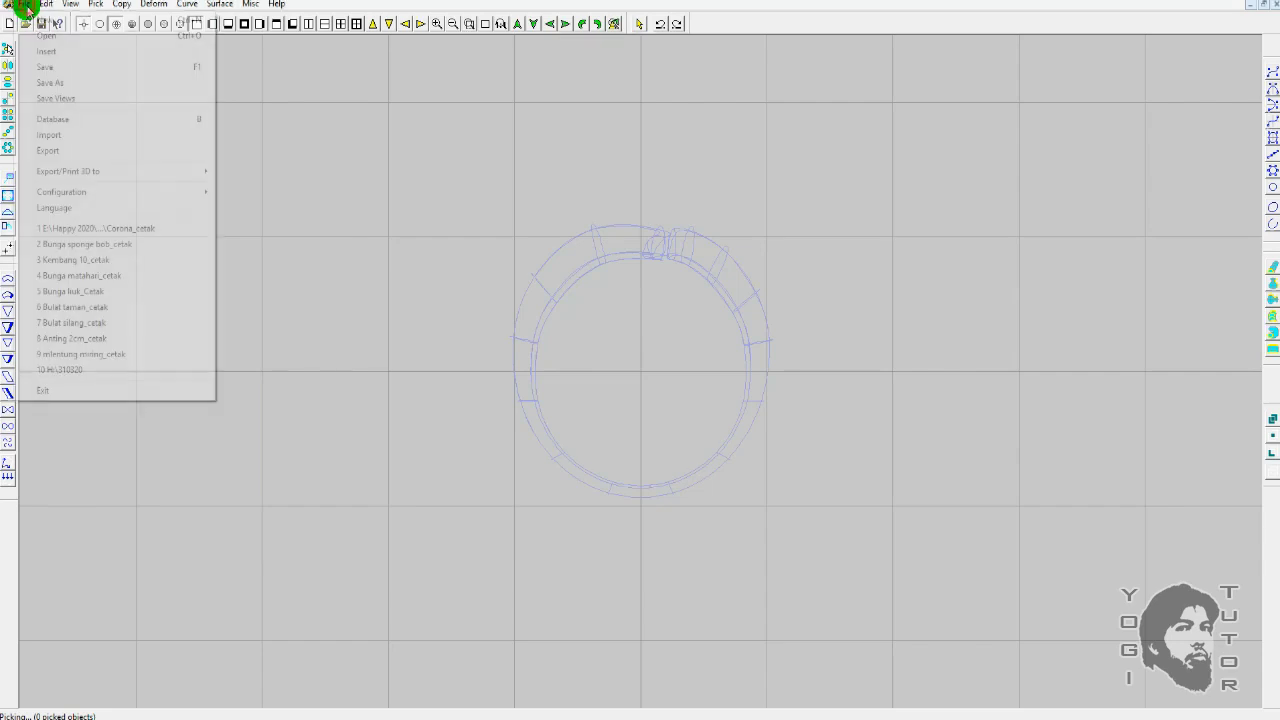
pyautogui.moveTo(62, 192)
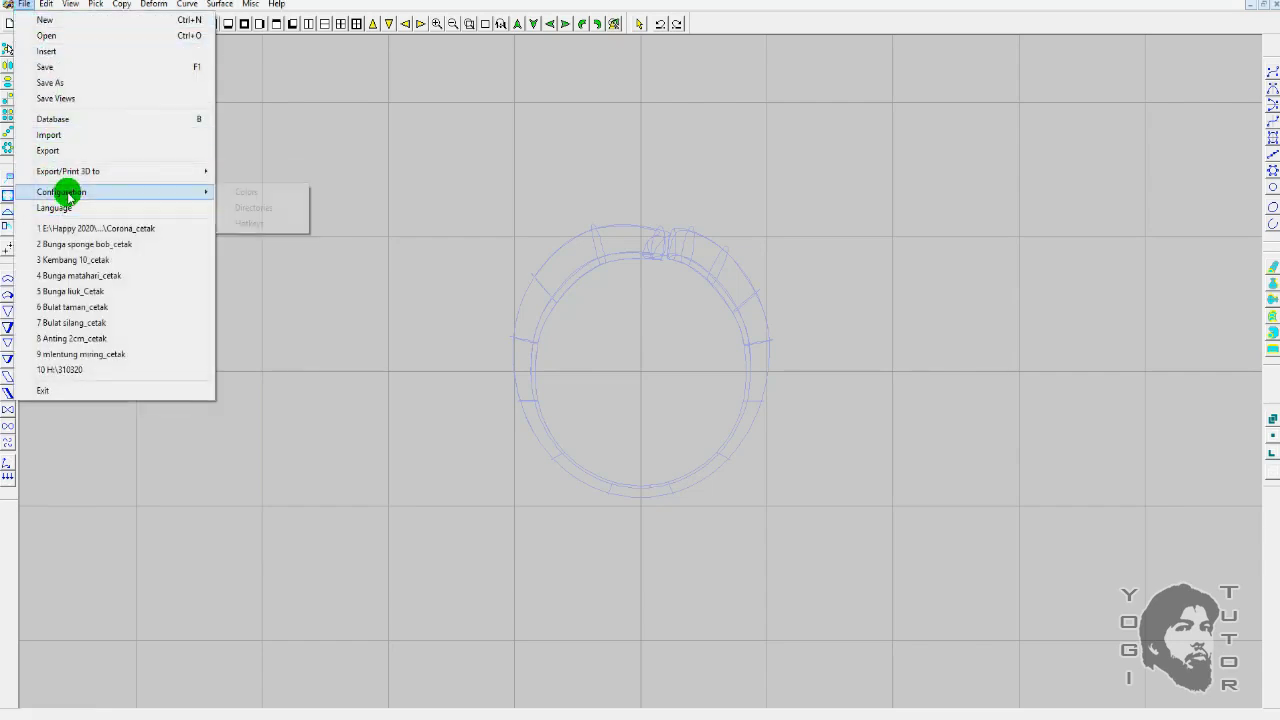
pyautogui.click(256, 196)
pyautogui.moveTo(647, 306); pyautogui.dragTo(328, 291)
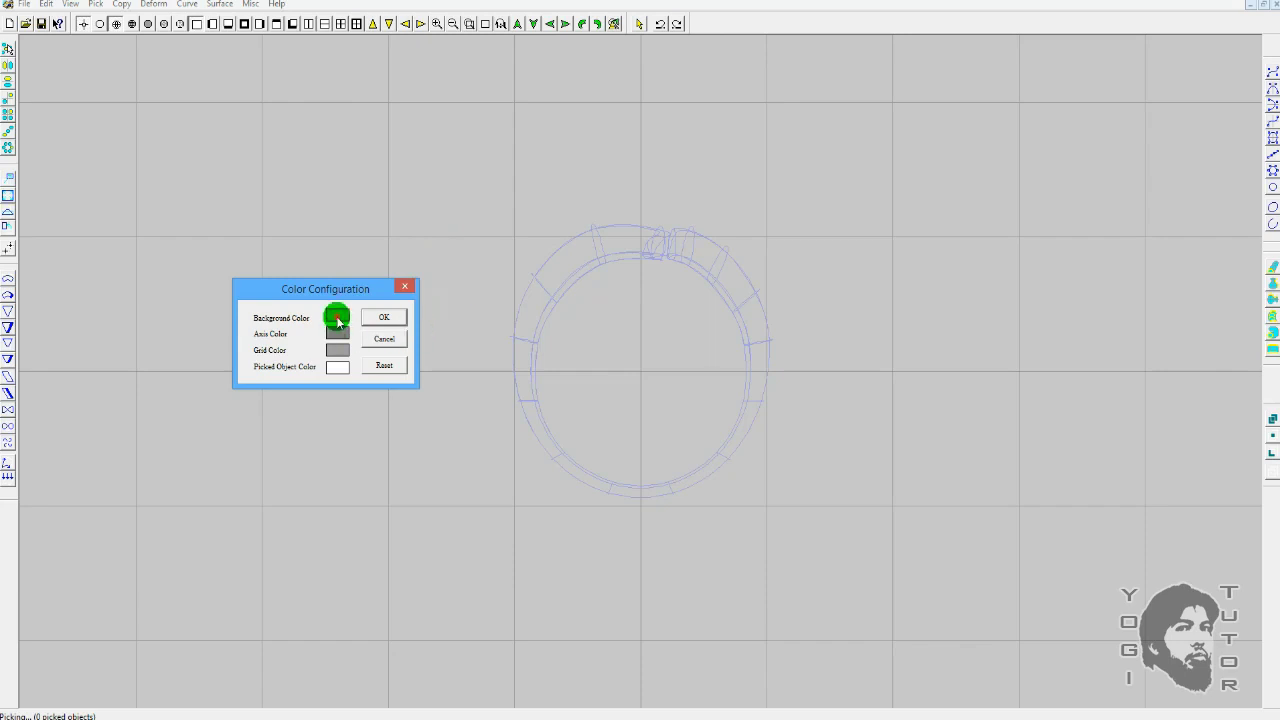
pyautogui.click(337, 318)
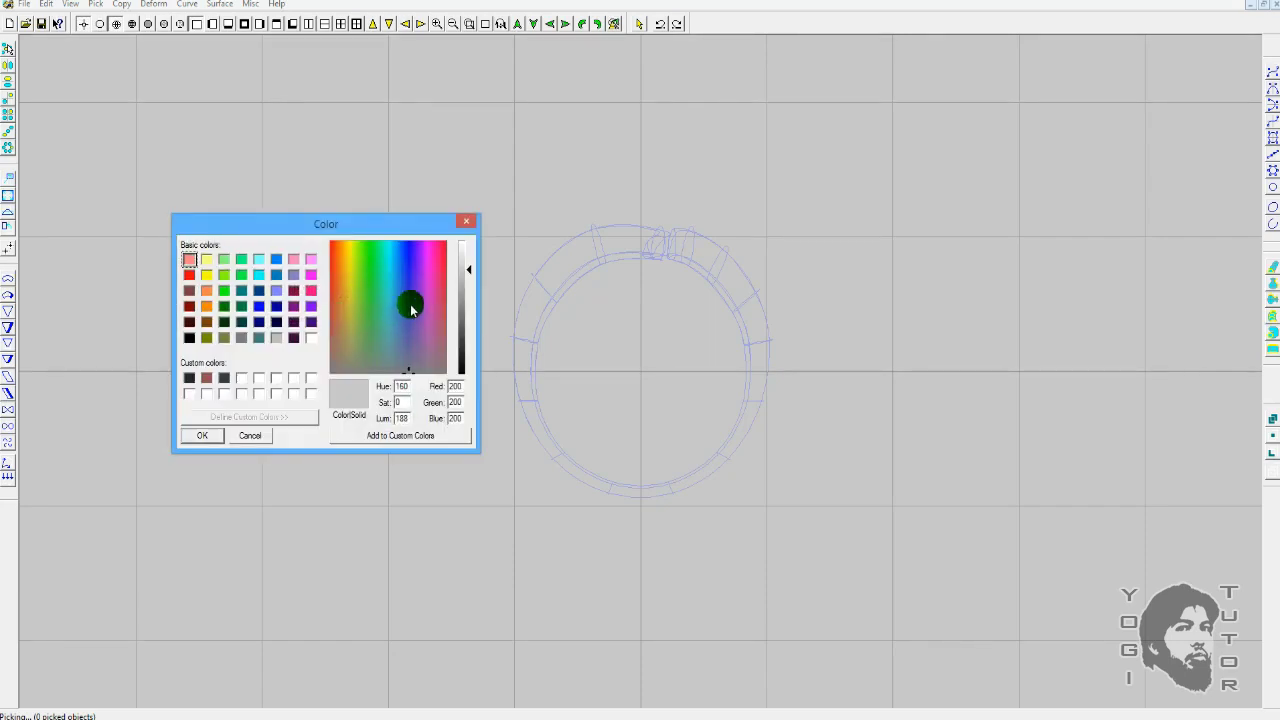
pyautogui.moveTo(418, 288)
pyautogui.mouseDown()
pyautogui.moveTo(414, 277)
pyautogui.moveTo(360, 334)
pyautogui.moveTo(414, 317)
pyautogui.moveTo(410, 268)
pyautogui.mouseUp()
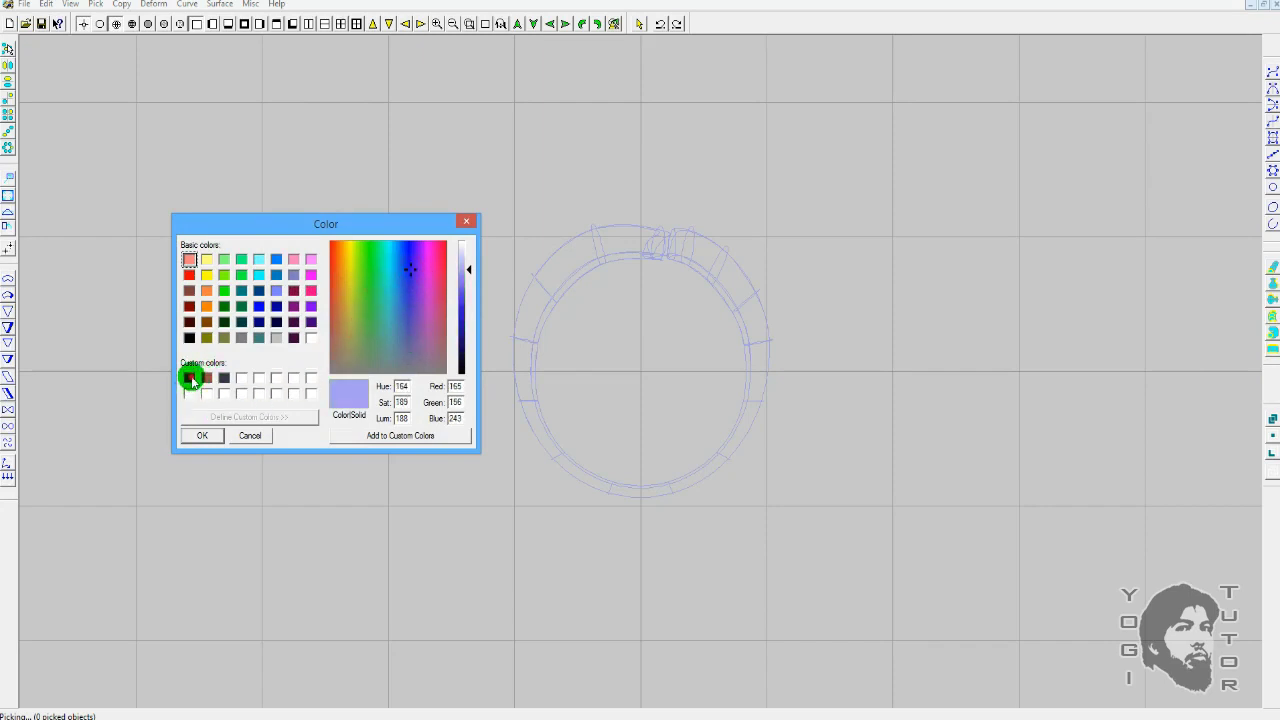
pyautogui.click(190, 378)
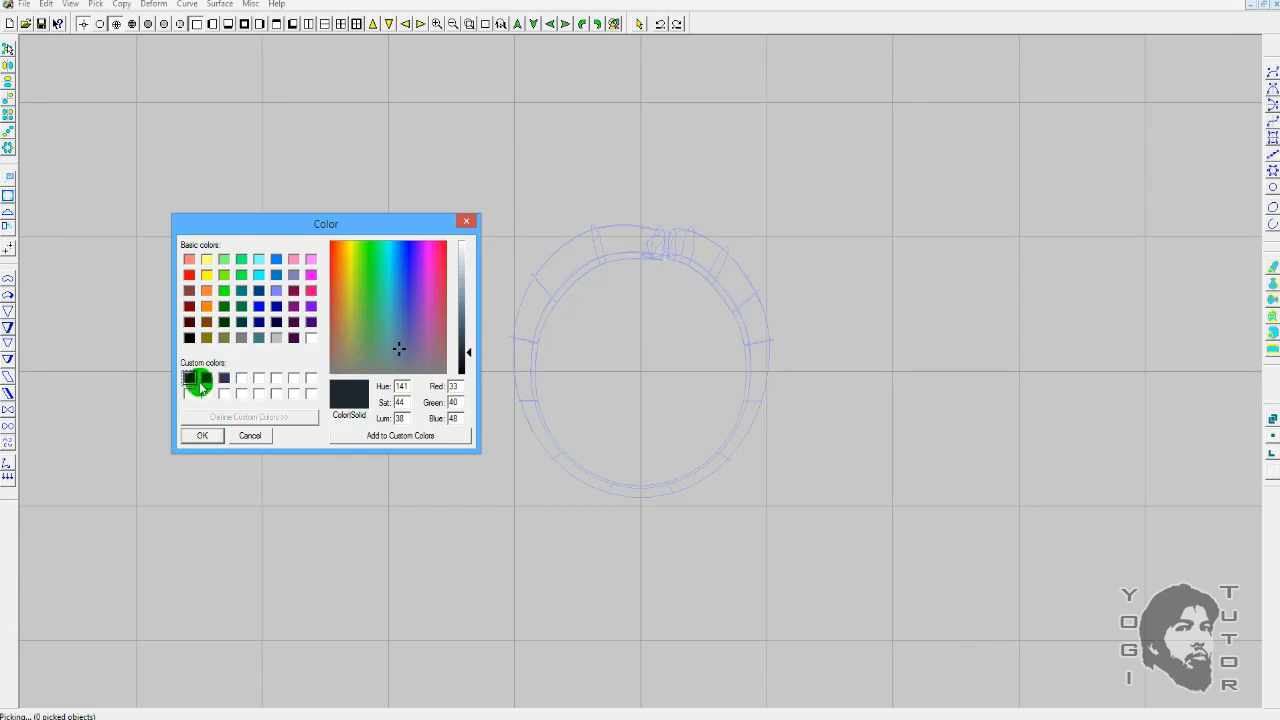
pyautogui.click(200, 437)
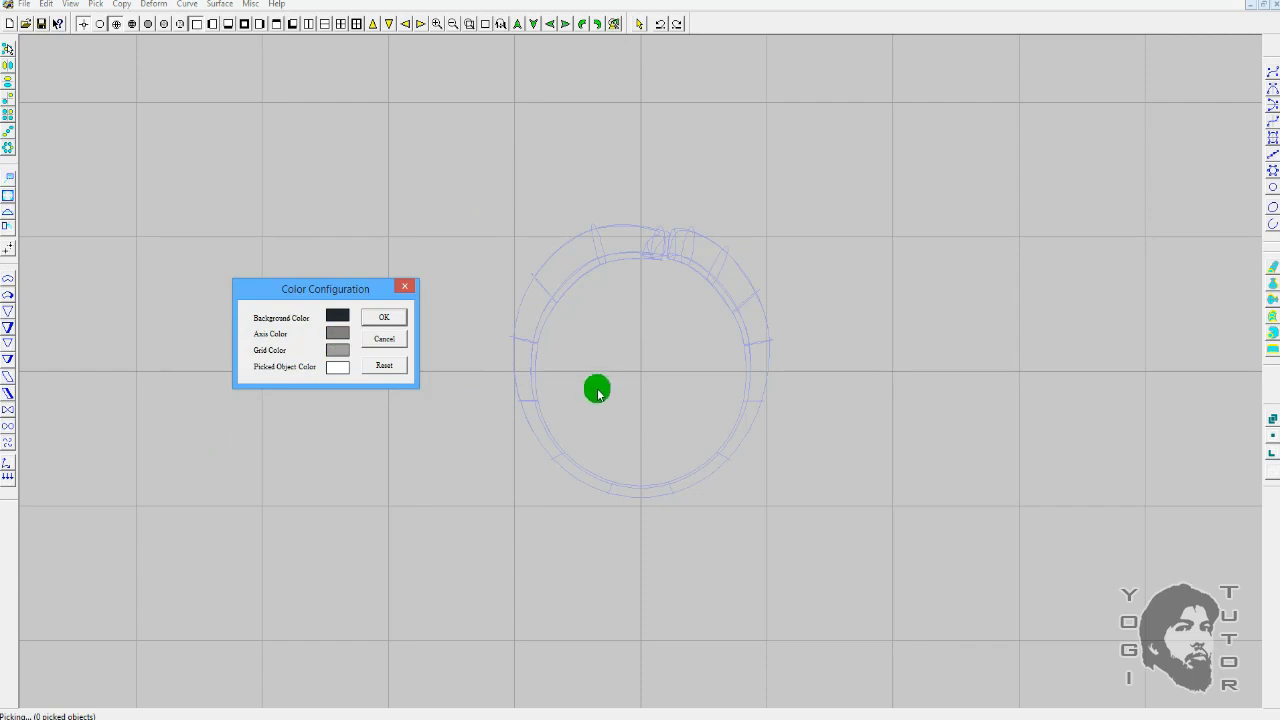
# Set the axis colour to yellow with RGB 255, 255, 0
pyautogui.click(343, 348)
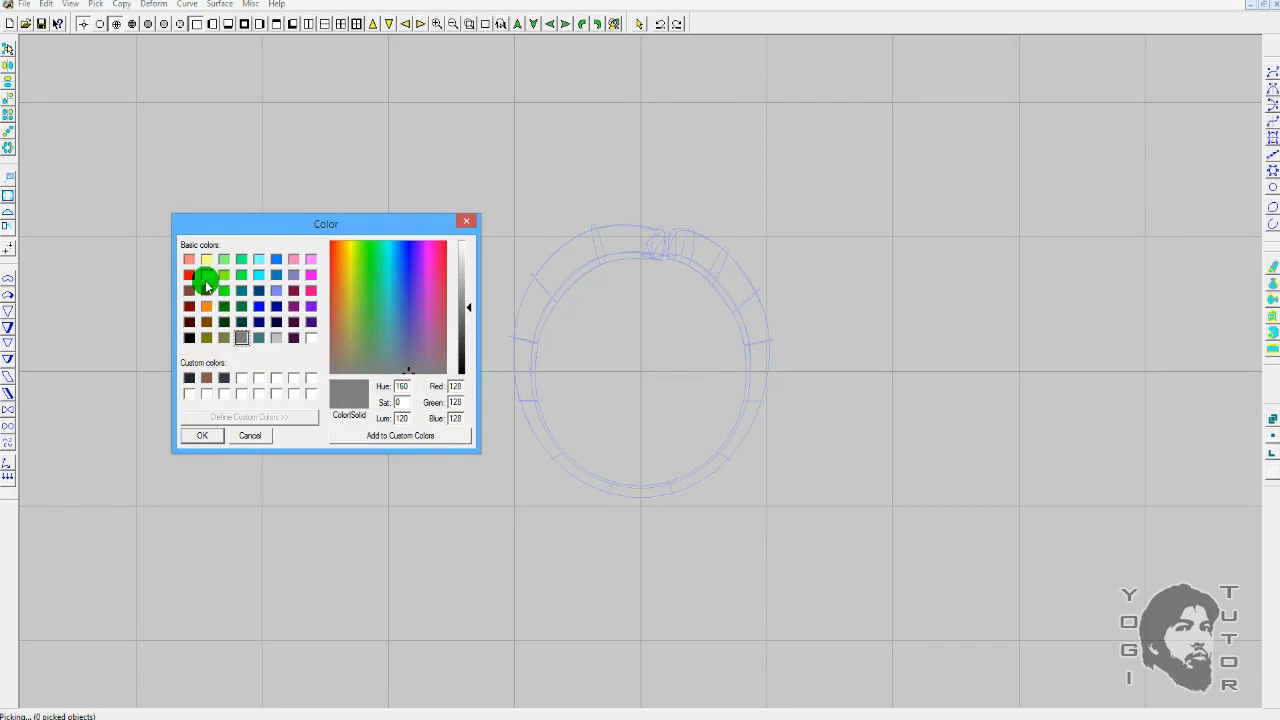
pyautogui.click(206, 275)
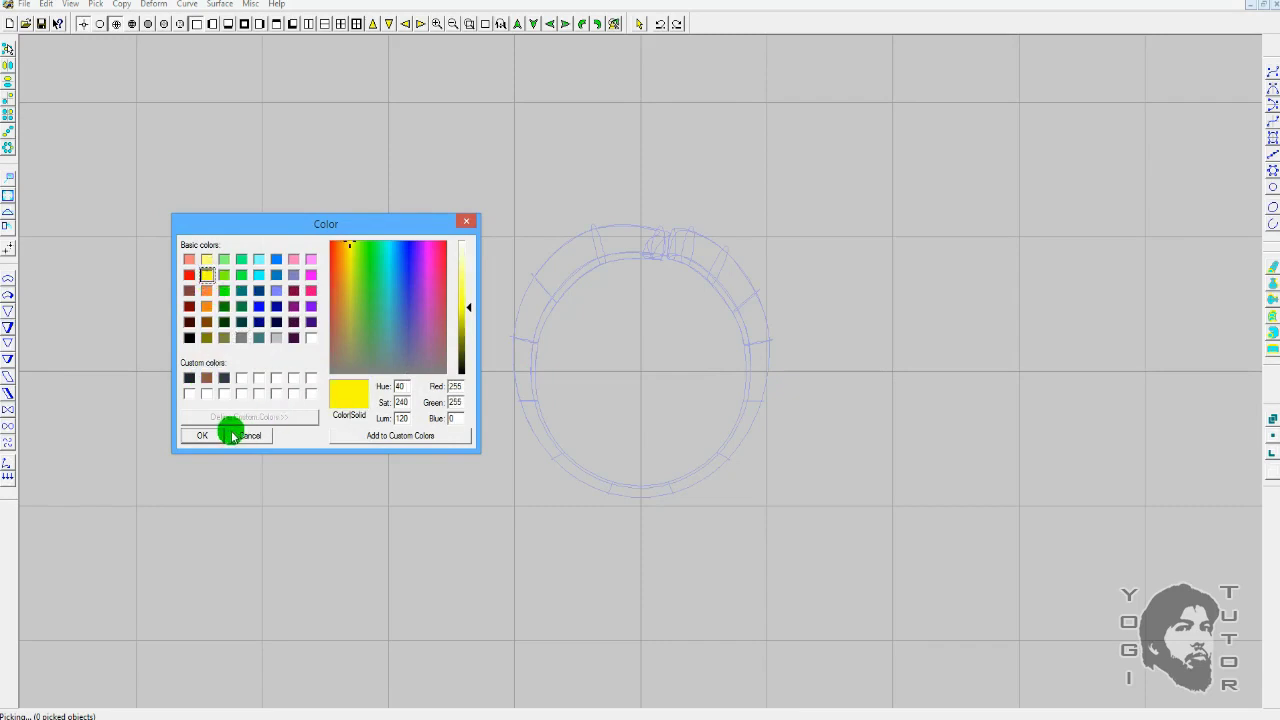
pyautogui.click(200, 437)
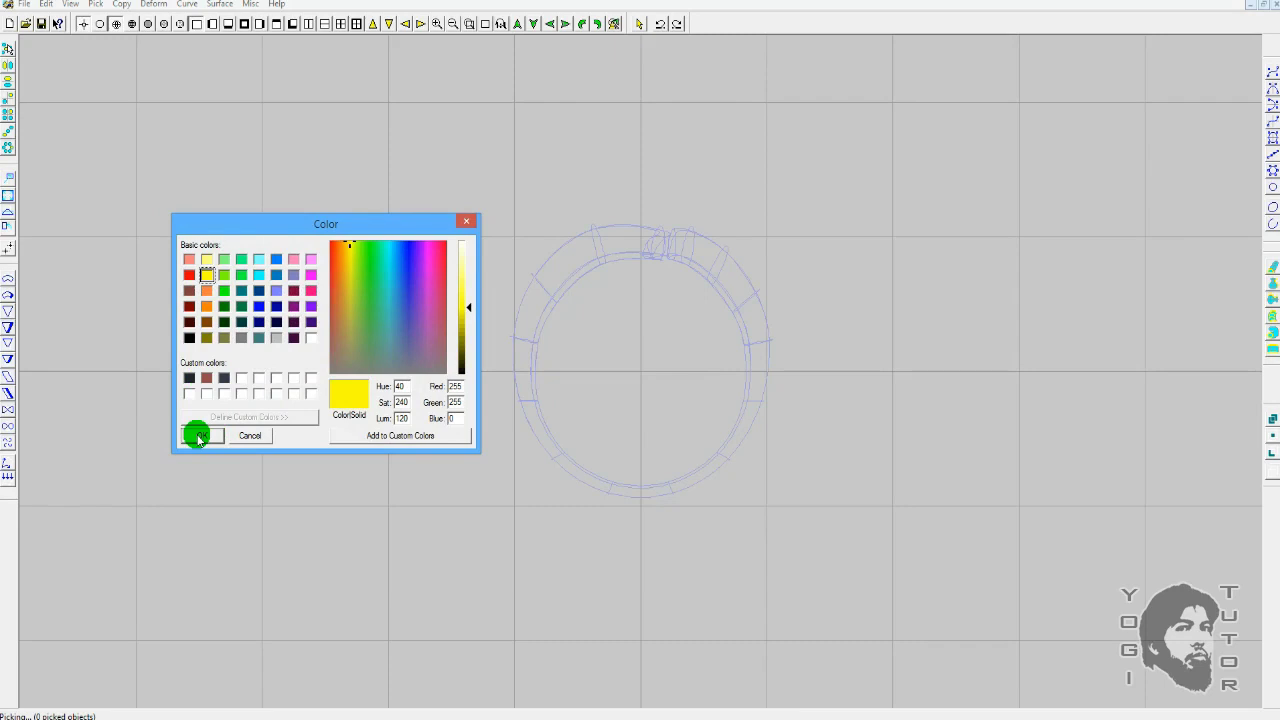
pyautogui.click(200, 437)
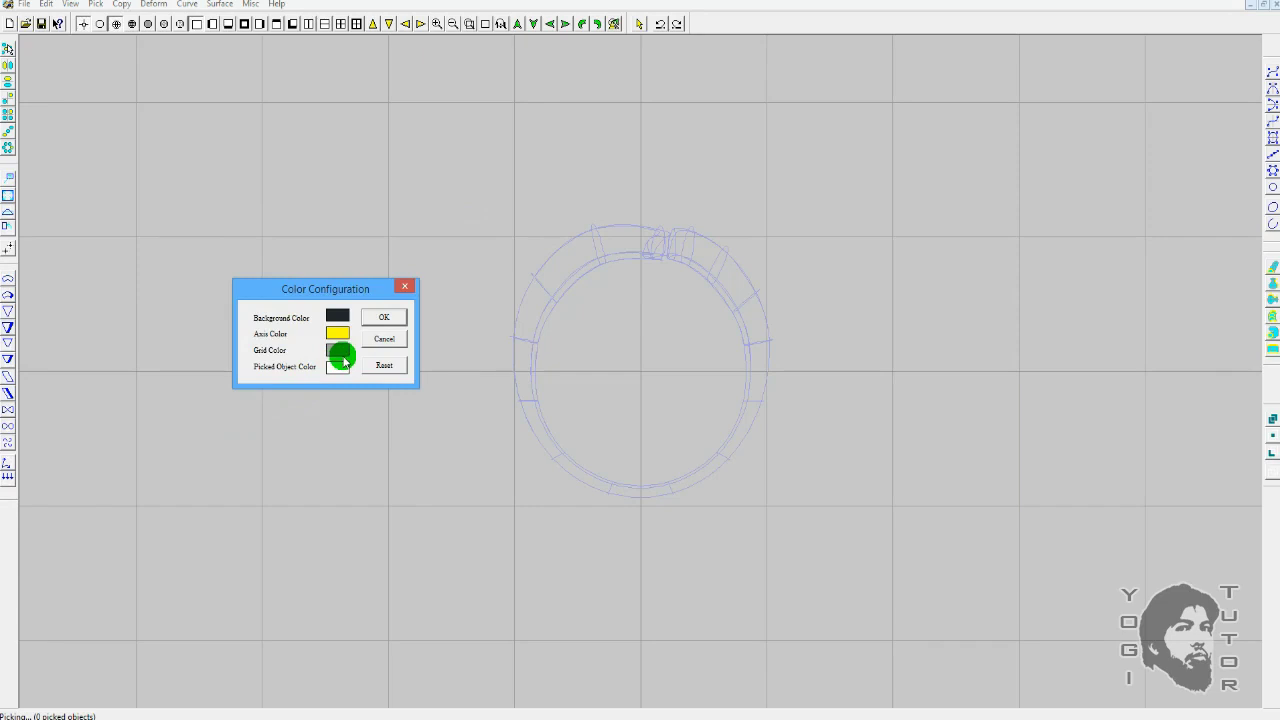
# Set the grid colour to the dark custom colour with RGB 51, 57, 73 and apply the colour configuration
pyautogui.click(340, 358)
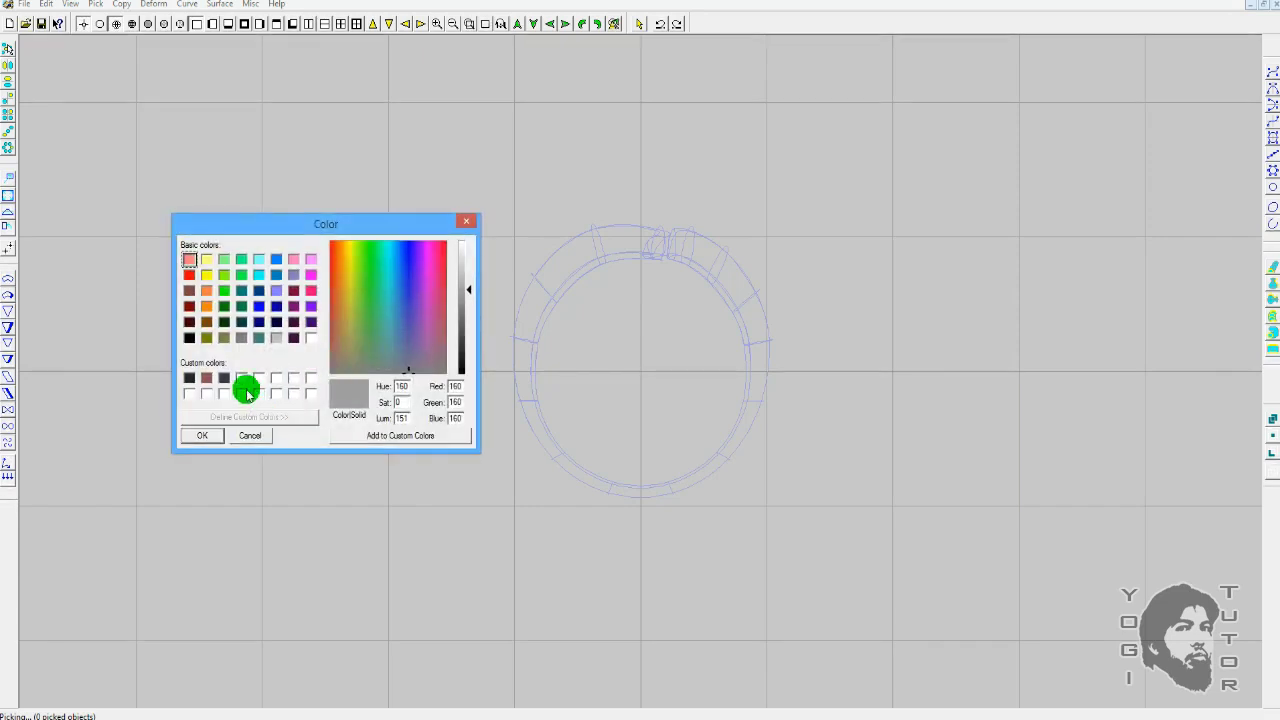
pyautogui.click(224, 378)
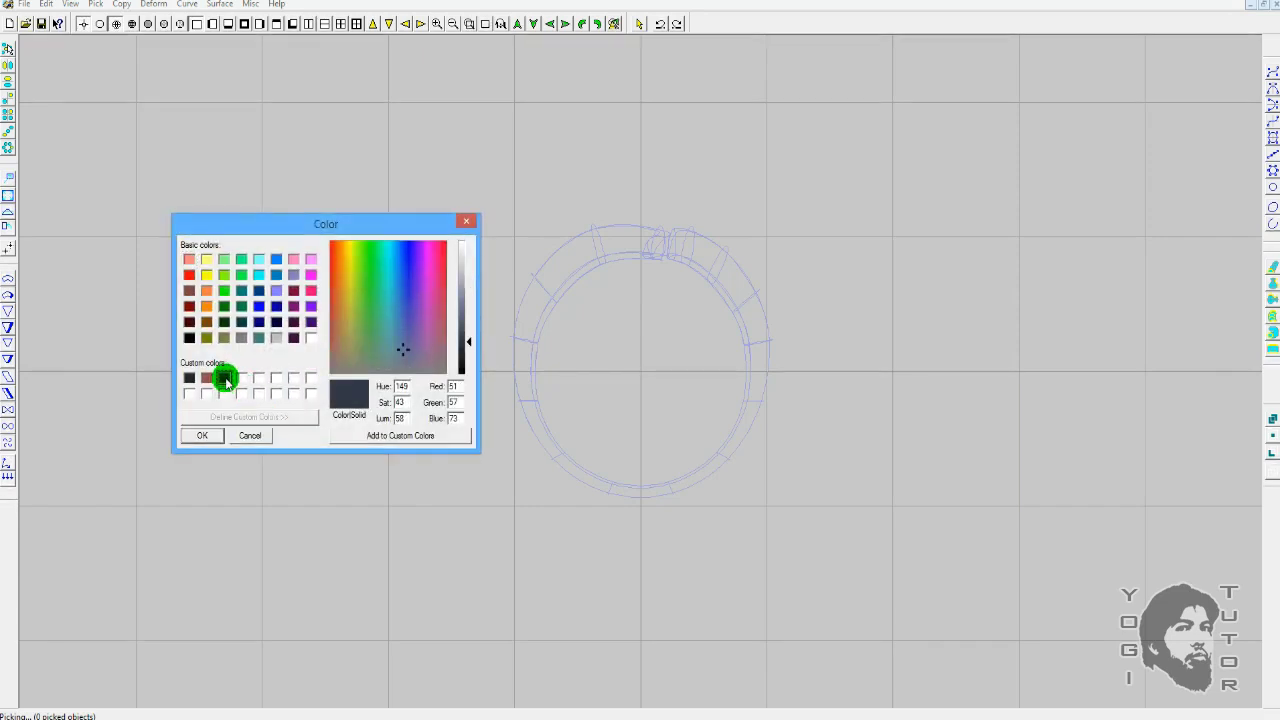
pyautogui.click(196, 437)
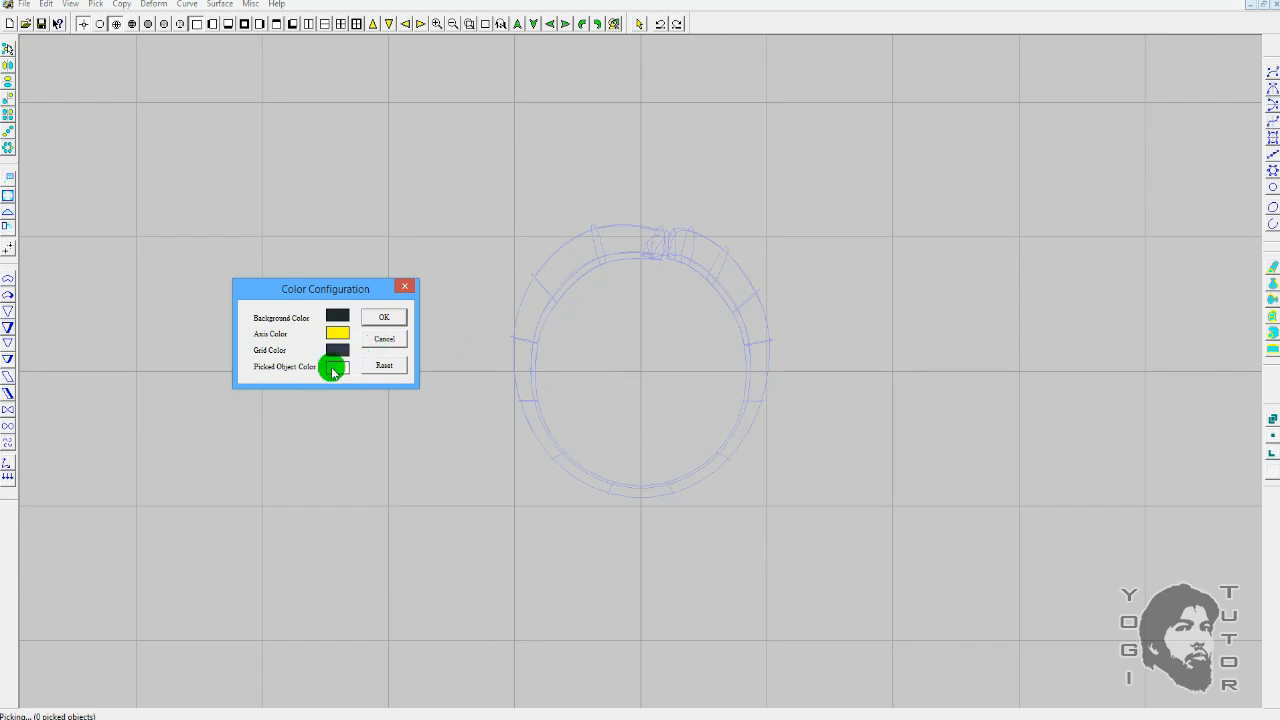
pyautogui.click(386, 320)
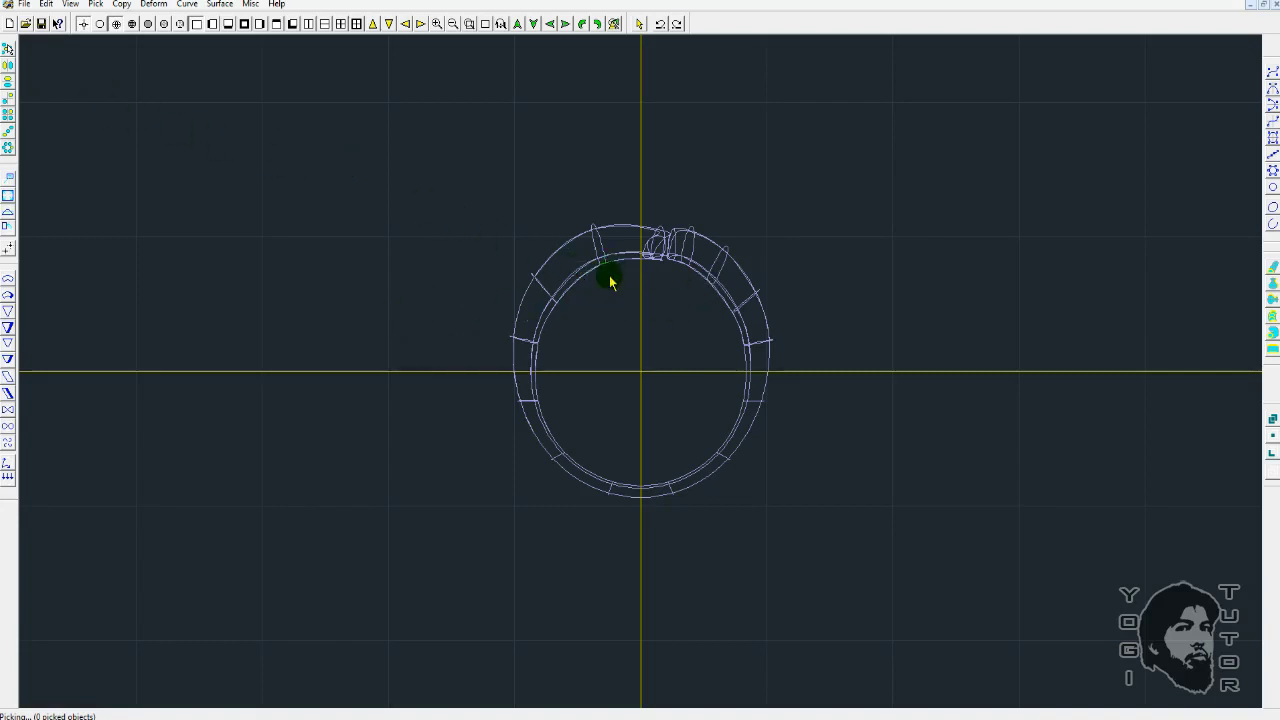
# Reopen the colour configuration and reset all viewport colours to their defaults
pyautogui.click(23, 4)
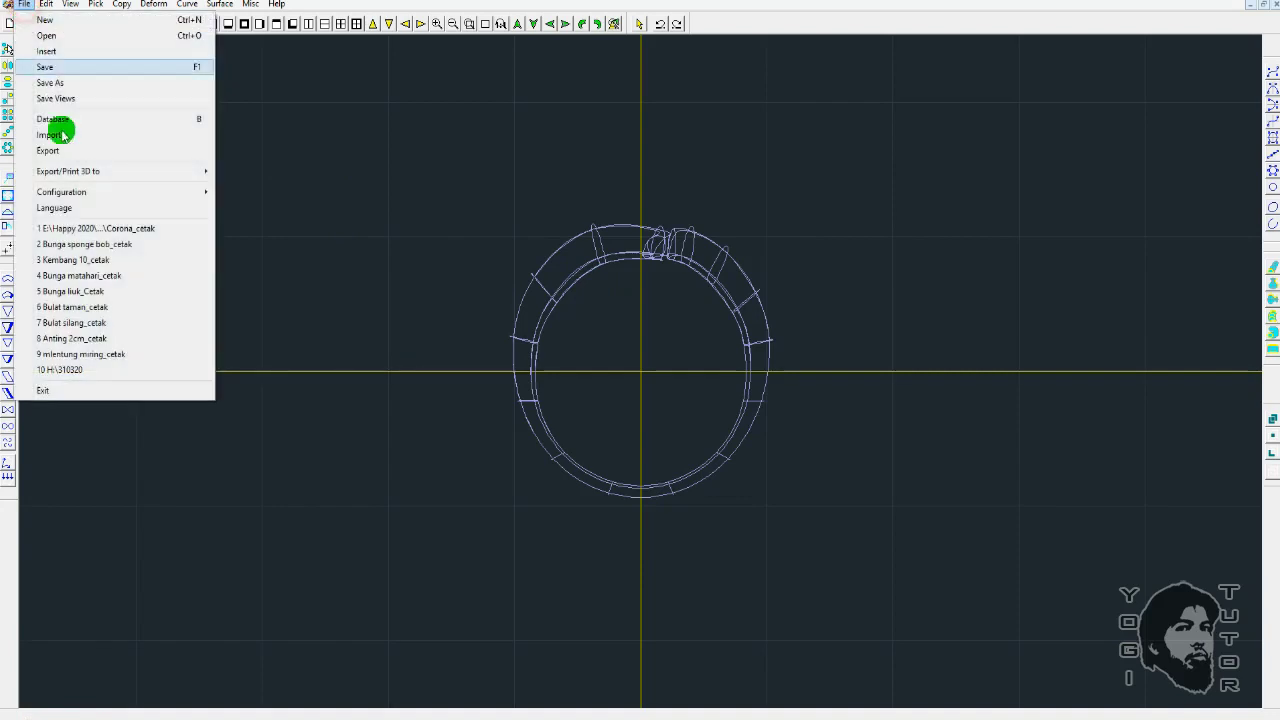
pyautogui.moveTo(77, 191)
pyautogui.click(251, 191)
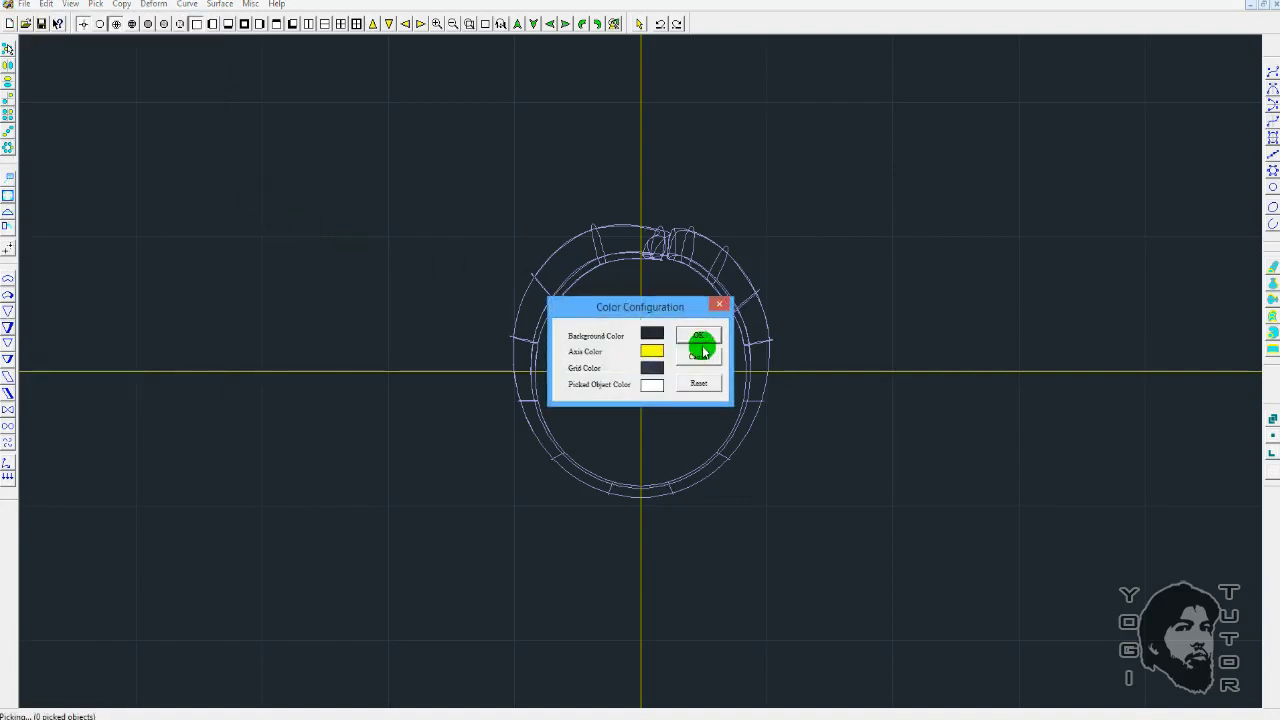
pyautogui.moveTo(640, 311); pyautogui.dragTo(337, 259)
pyautogui.click(350, 293)
pyautogui.click(388, 352)
pyautogui.click(337, 330)
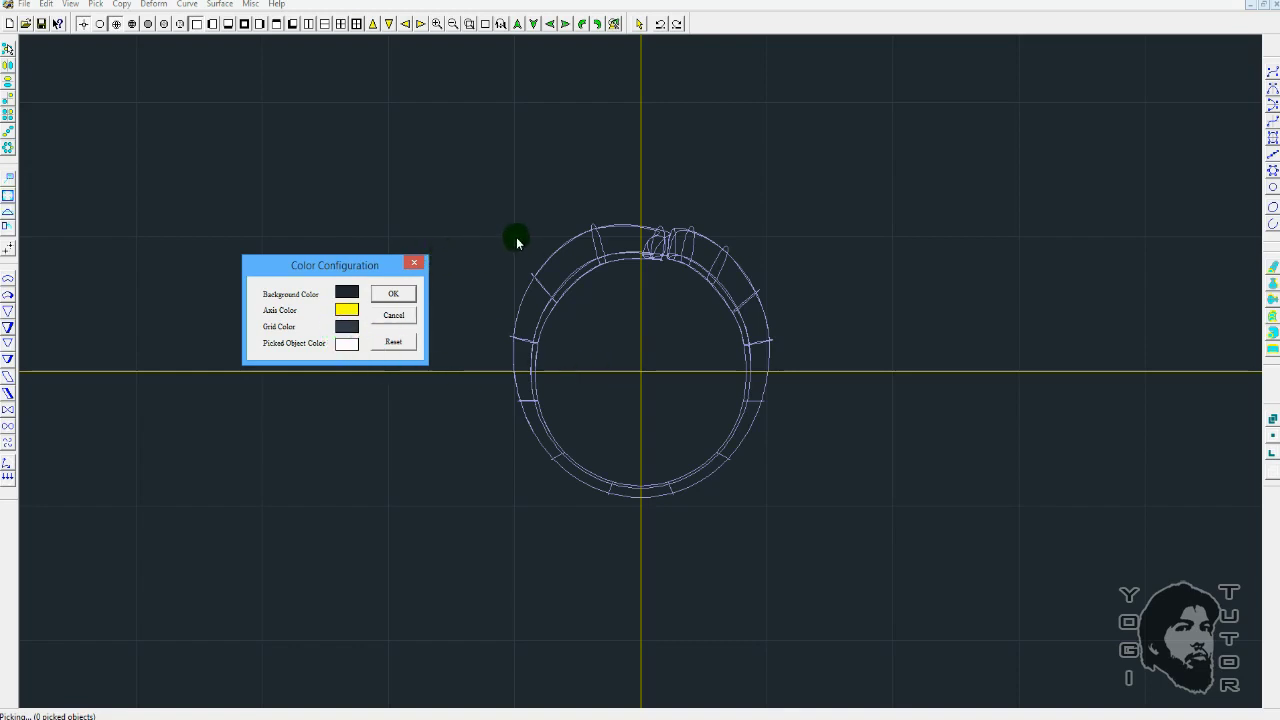
pyautogui.click(349, 349)
pyautogui.click(413, 352)
pyautogui.click(398, 342)
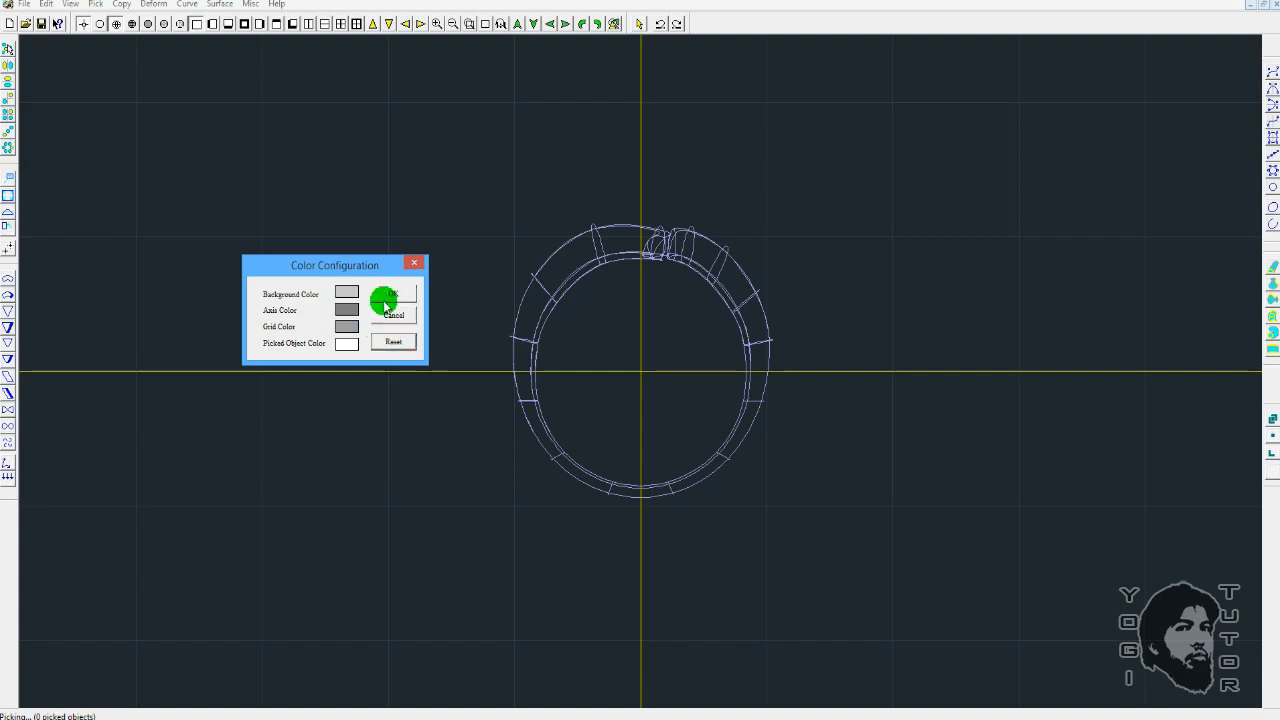
# Set the axis colour to black and apply the colour configuration
pyautogui.click(345, 294)
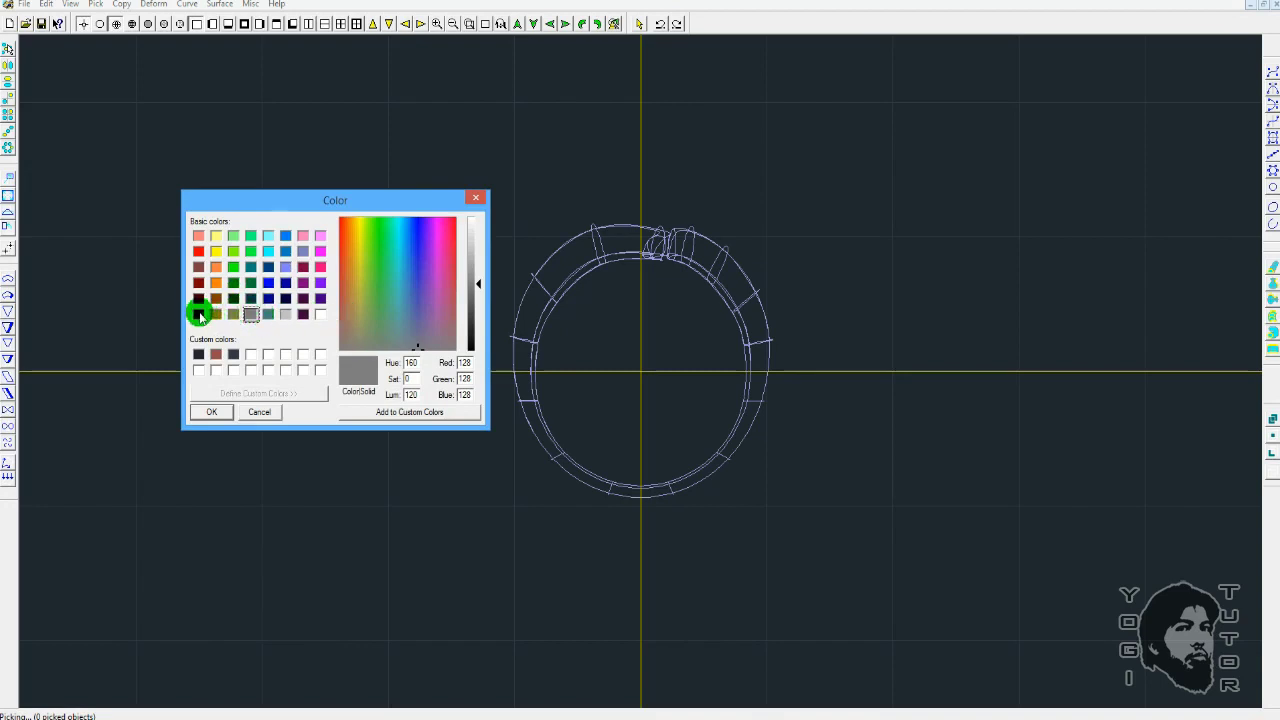
pyautogui.click(199, 315)
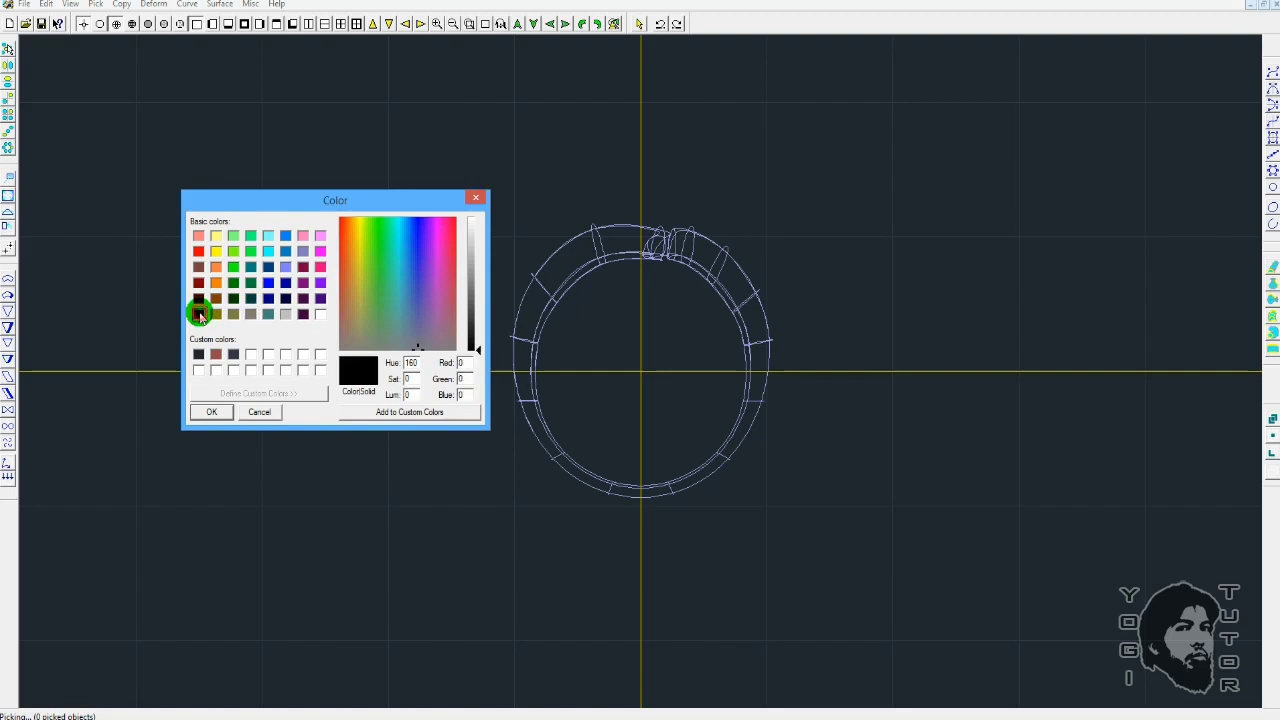
pyautogui.click(218, 410)
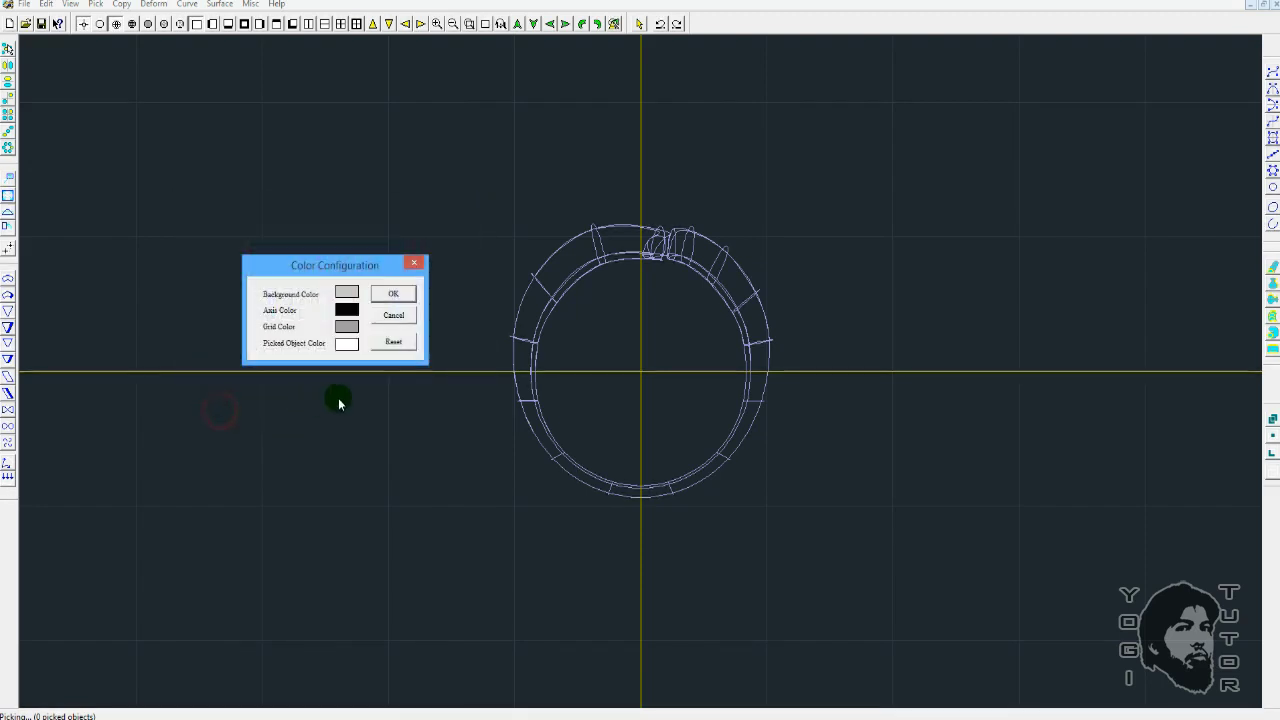
pyautogui.click(385, 294)
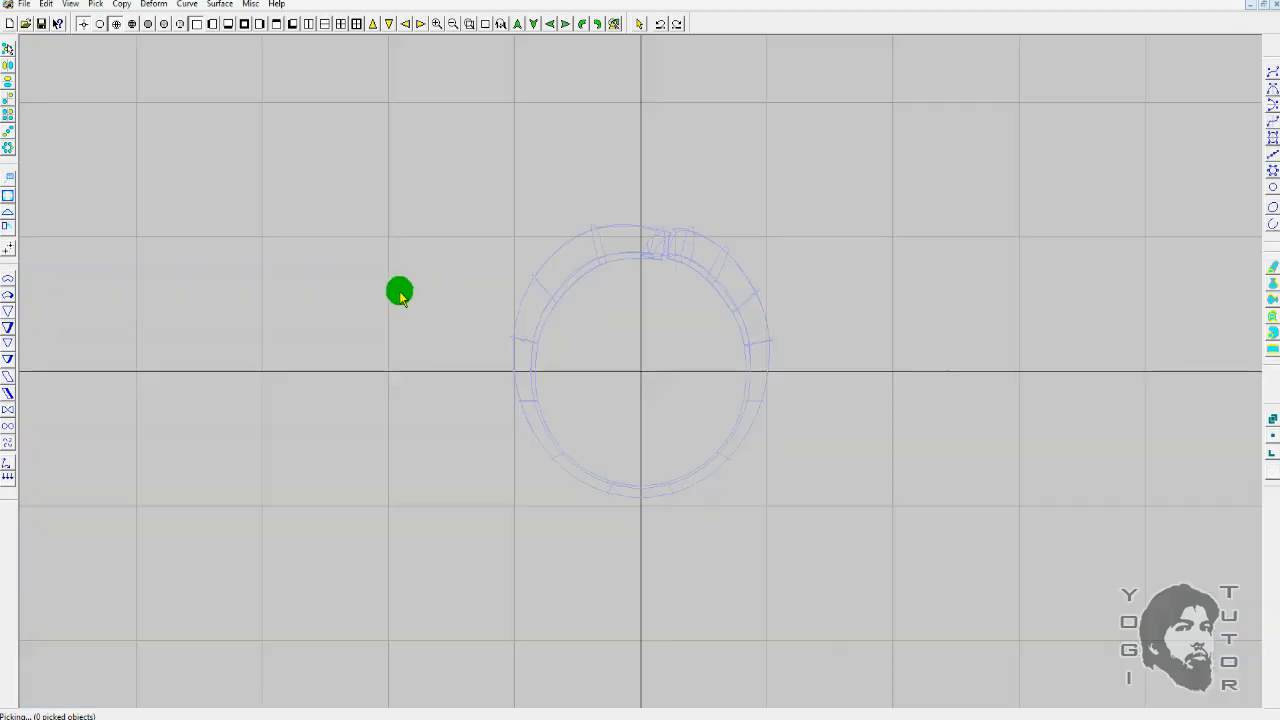
# Rotate the ring in 3D to examine its twisted open band, and return to the front view
pyautogui.scroll(1, 680, 346)
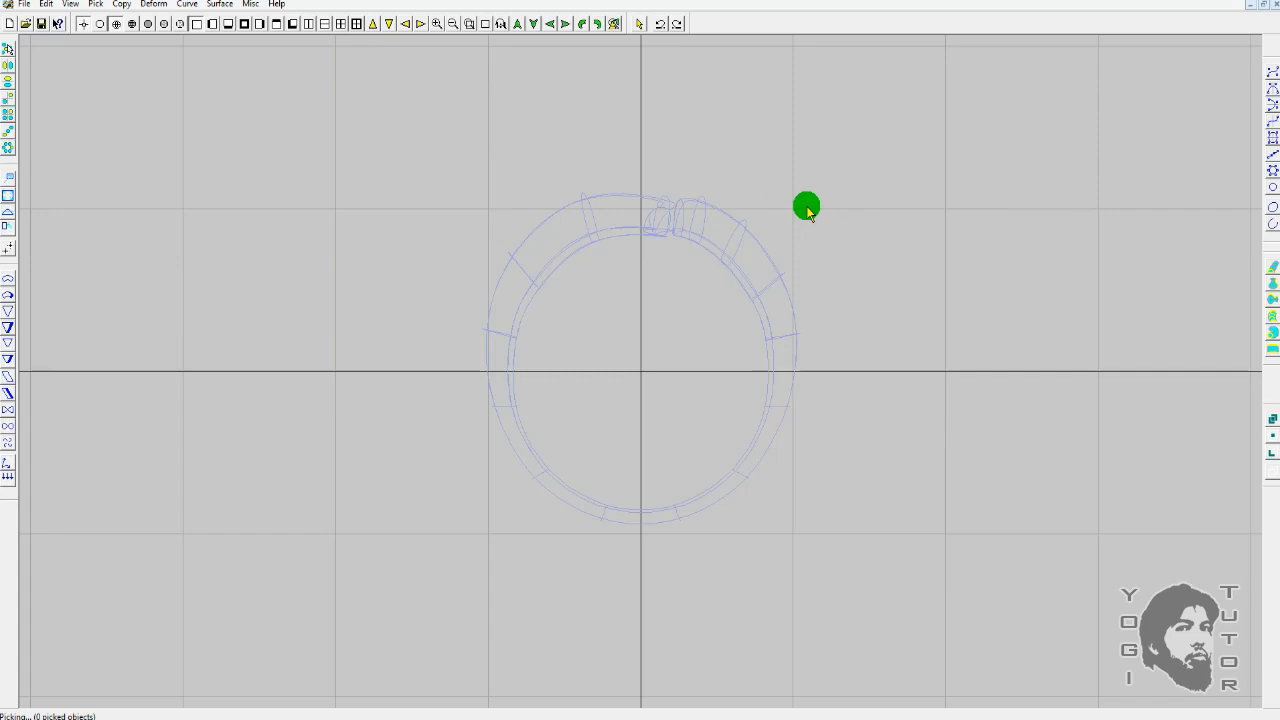
pyautogui.press('shift')
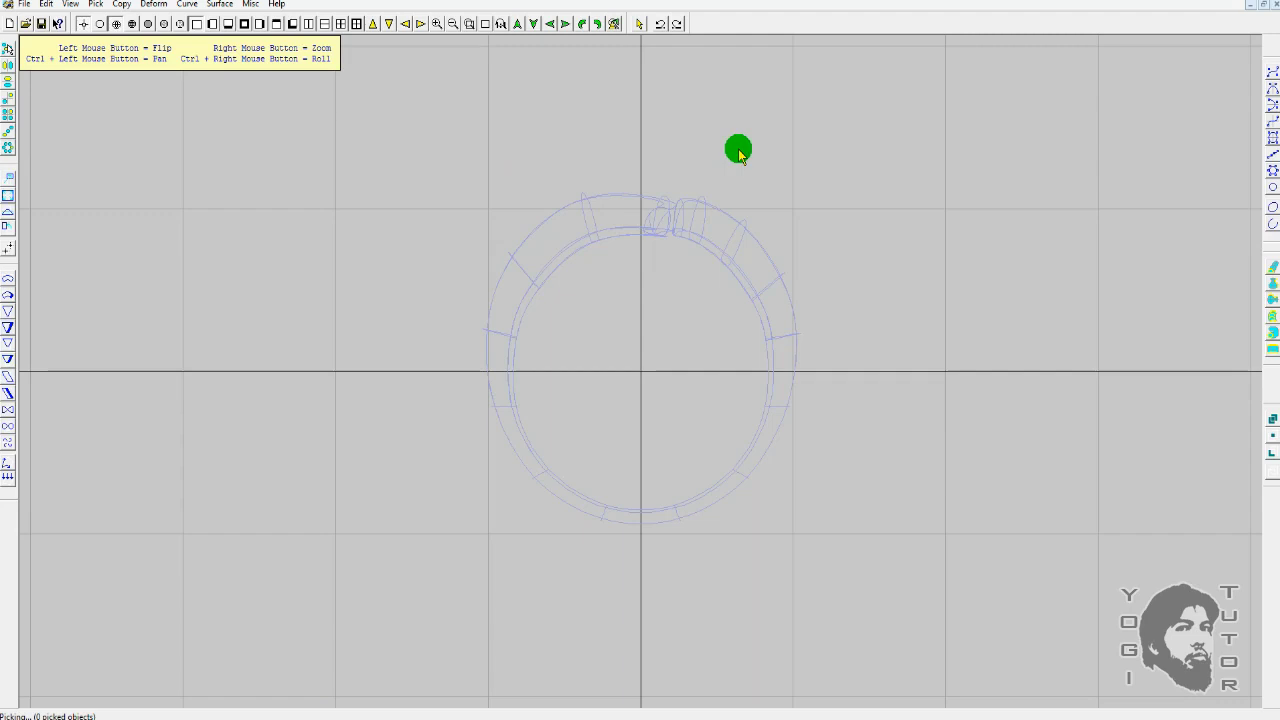
pyautogui.moveTo(738, 150); pyautogui.dragTo(280, 189)
pyautogui.moveTo(416, 343); pyautogui.dragTo(806, 354)
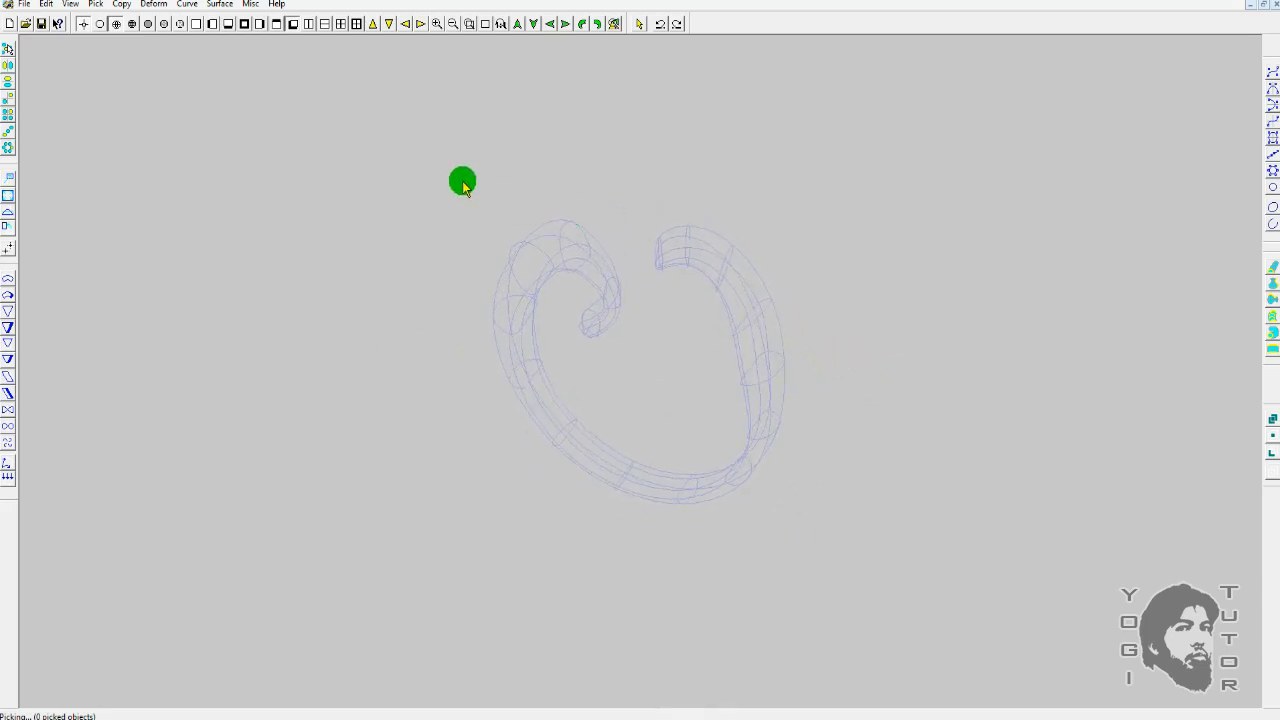
pyautogui.click(196, 23)
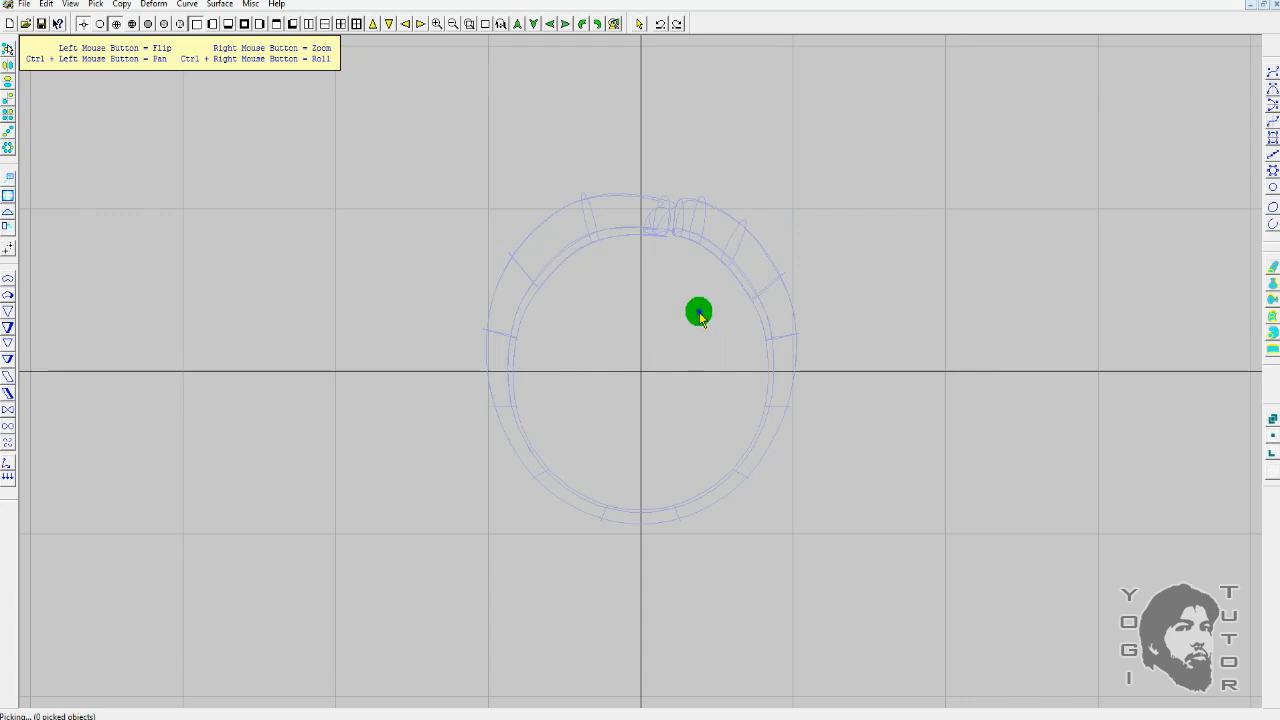
# Enlarge the ring in the front view, examine its open ends from another 3D angle, and restore the front view
pyautogui.moveTo(698, 314); pyautogui.dragTo(719, 274, button='right')
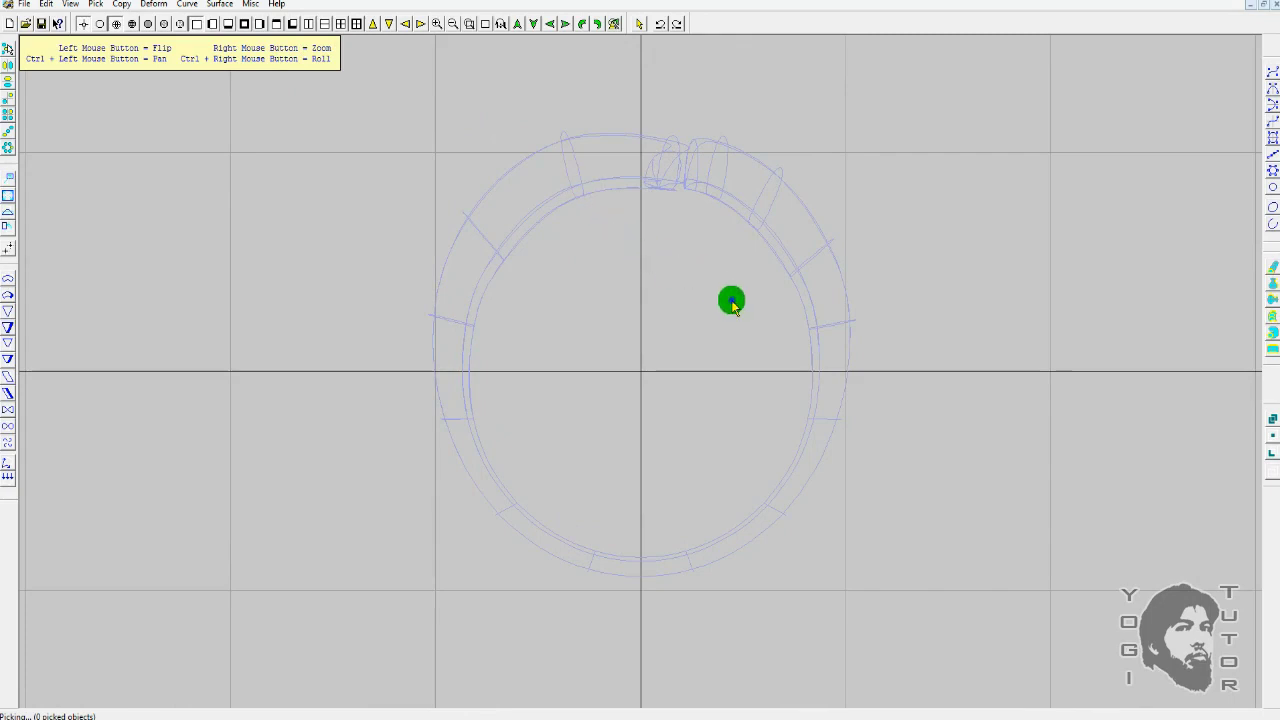
pyautogui.moveTo(733, 307)
pyautogui.mouseDown(button='right')
pyautogui.moveTo(723, 337)
pyautogui.moveTo(740, 283)
pyautogui.moveTo(749, 317)
pyautogui.moveTo(753, 297)
pyautogui.mouseUp(button='right')
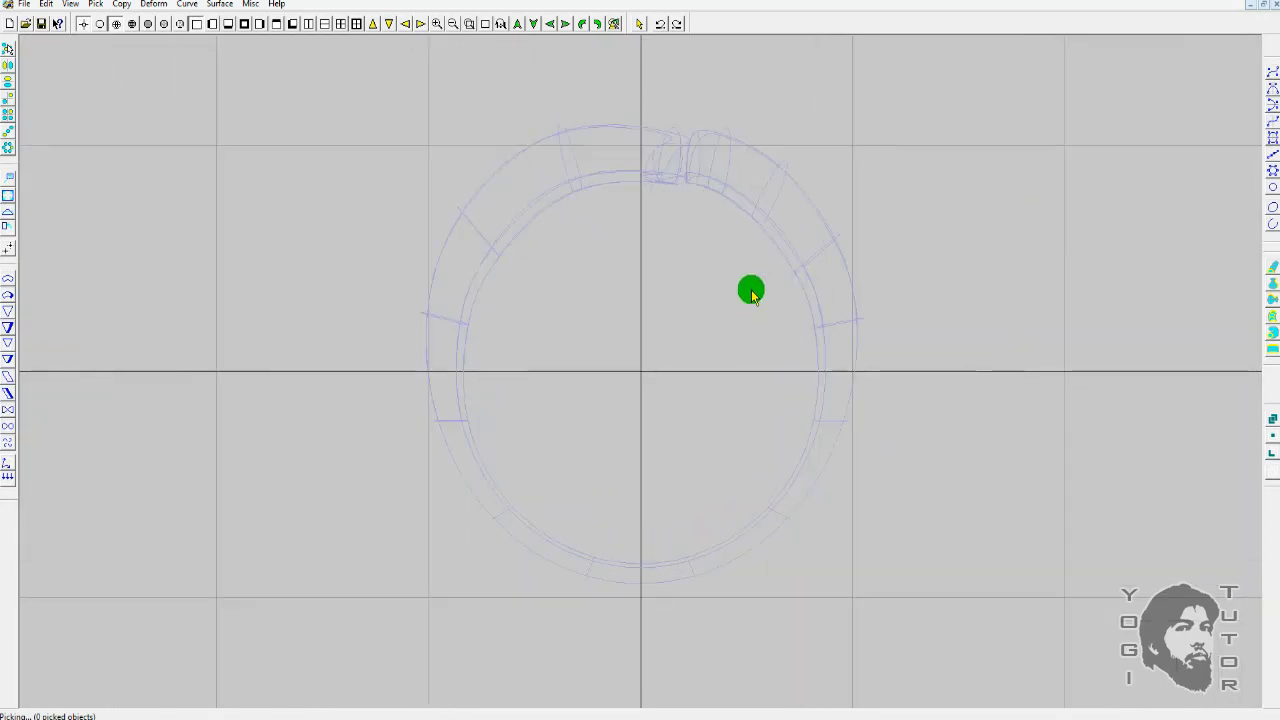
pyautogui.click(450, 24)
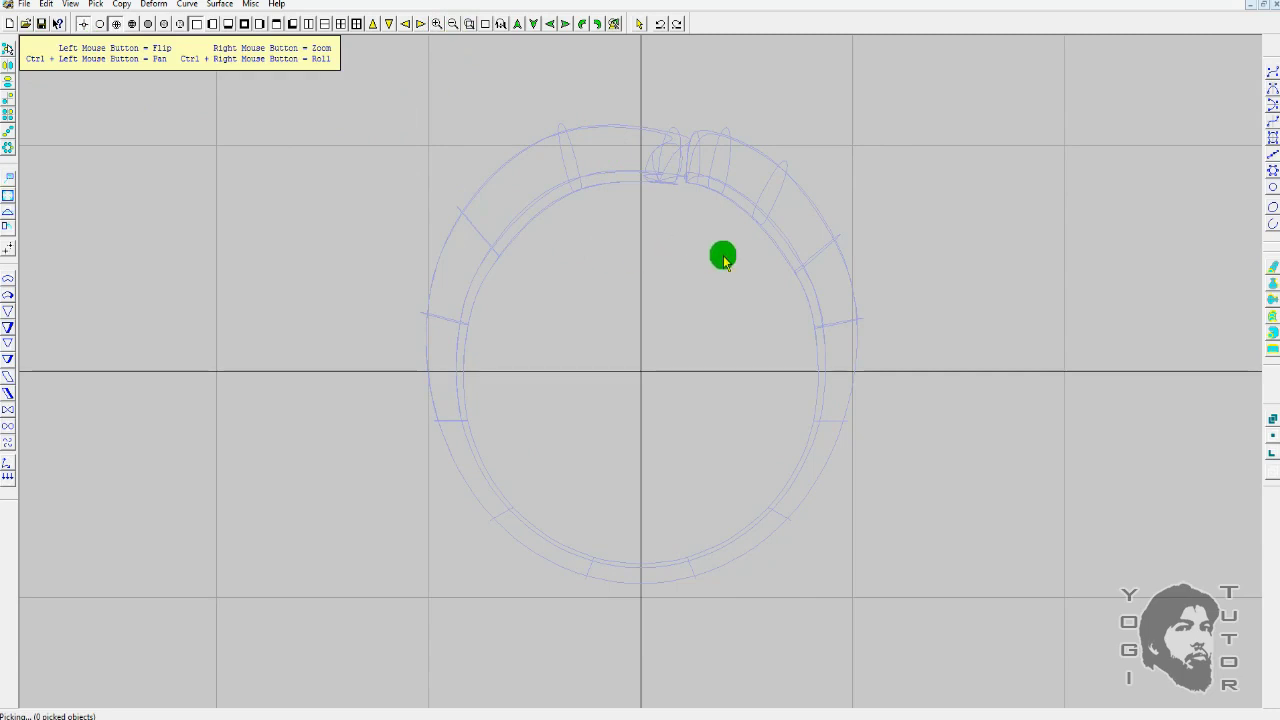
pyautogui.moveTo(808, 249); pyautogui.dragTo(575, 296)
pyautogui.moveTo(507, 290); pyautogui.dragTo(545, 383, button='middle')
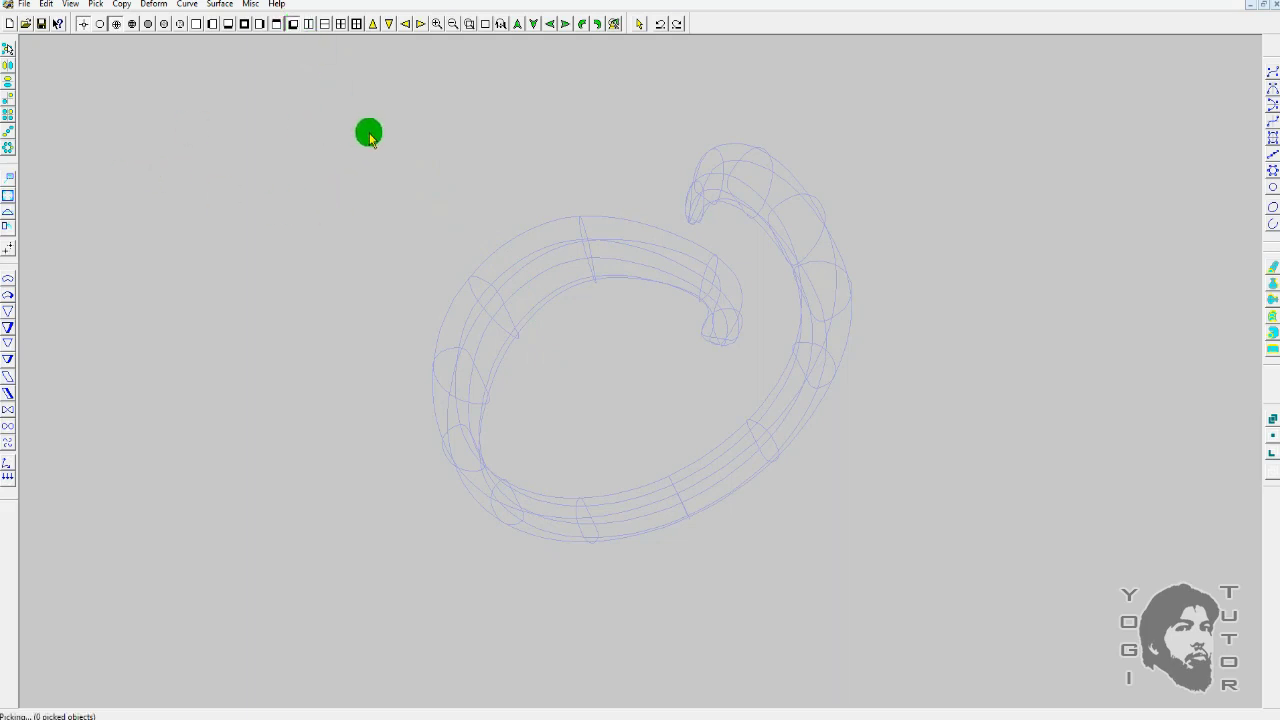
pyautogui.click(197, 24)
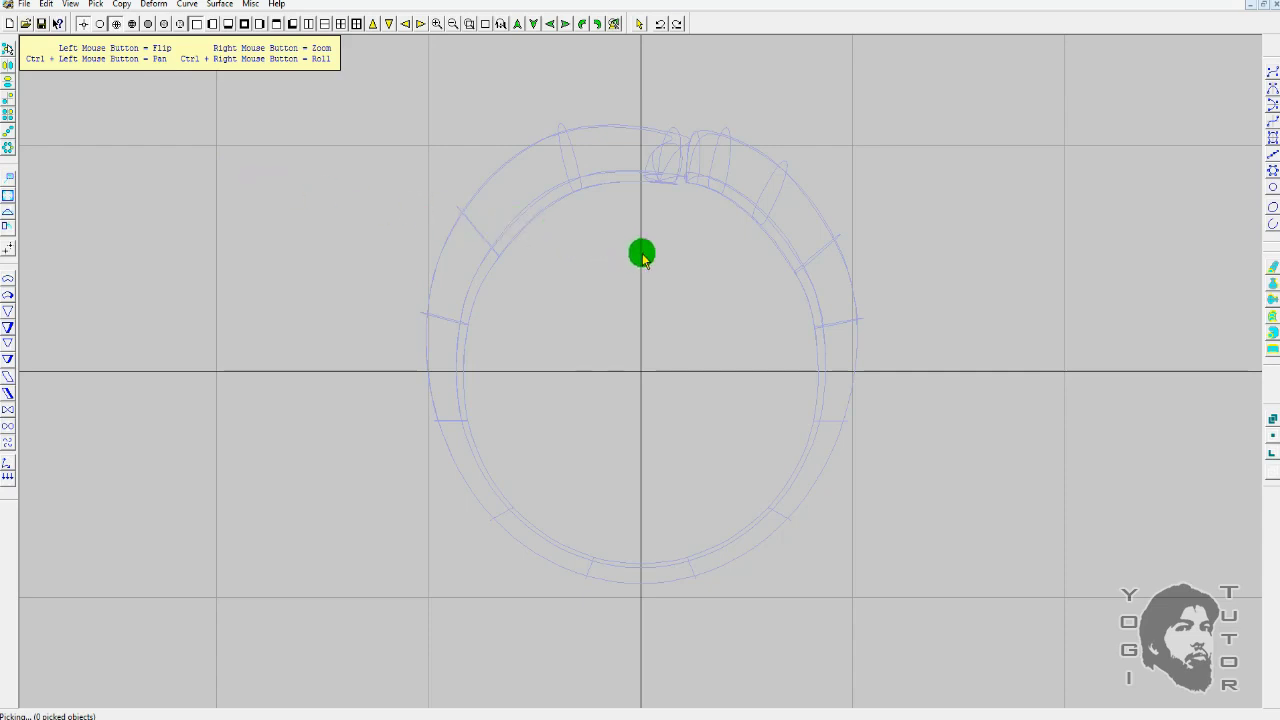
# Shift the ring around the front view with freehand panning and with the directional Pan commands
pyautogui.keyDown('ctrl'); pyautogui.moveTo(657, 262); pyautogui.dragTo(732, 251); pyautogui.keyUp('ctrl')
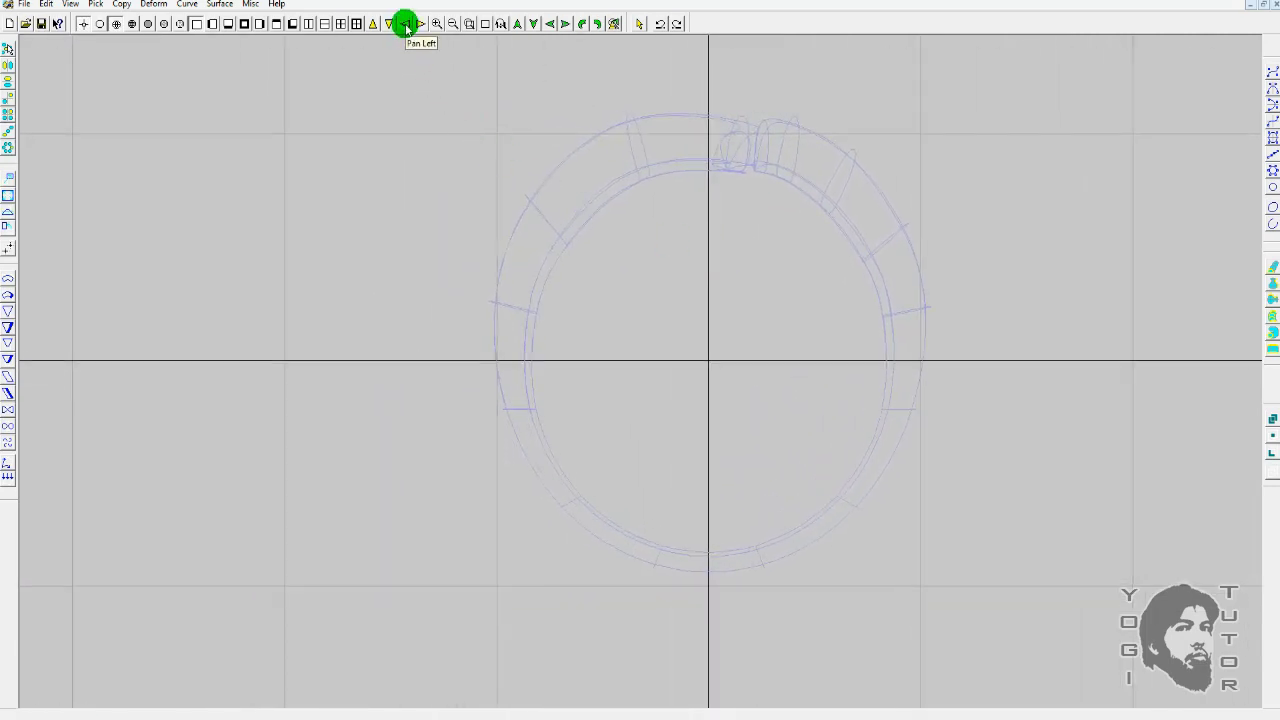
pyautogui.click(405, 25)
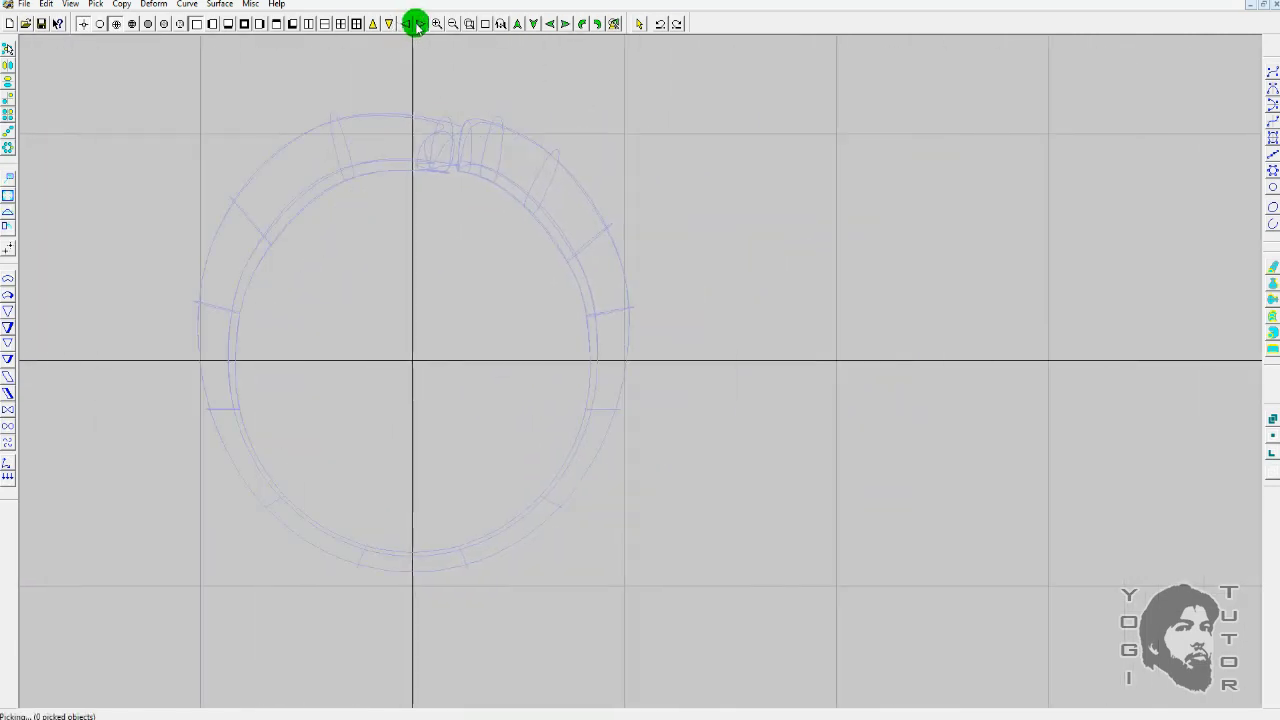
pyautogui.click(420, 25)
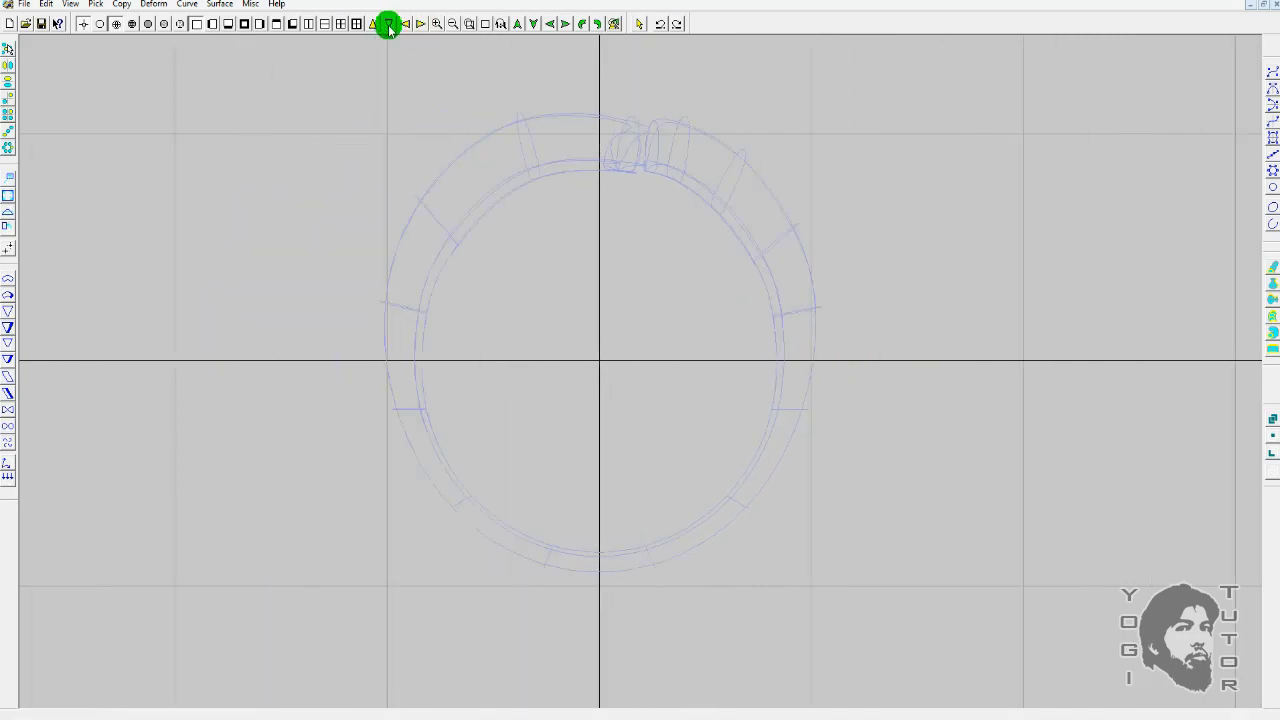
pyautogui.click(389, 25)
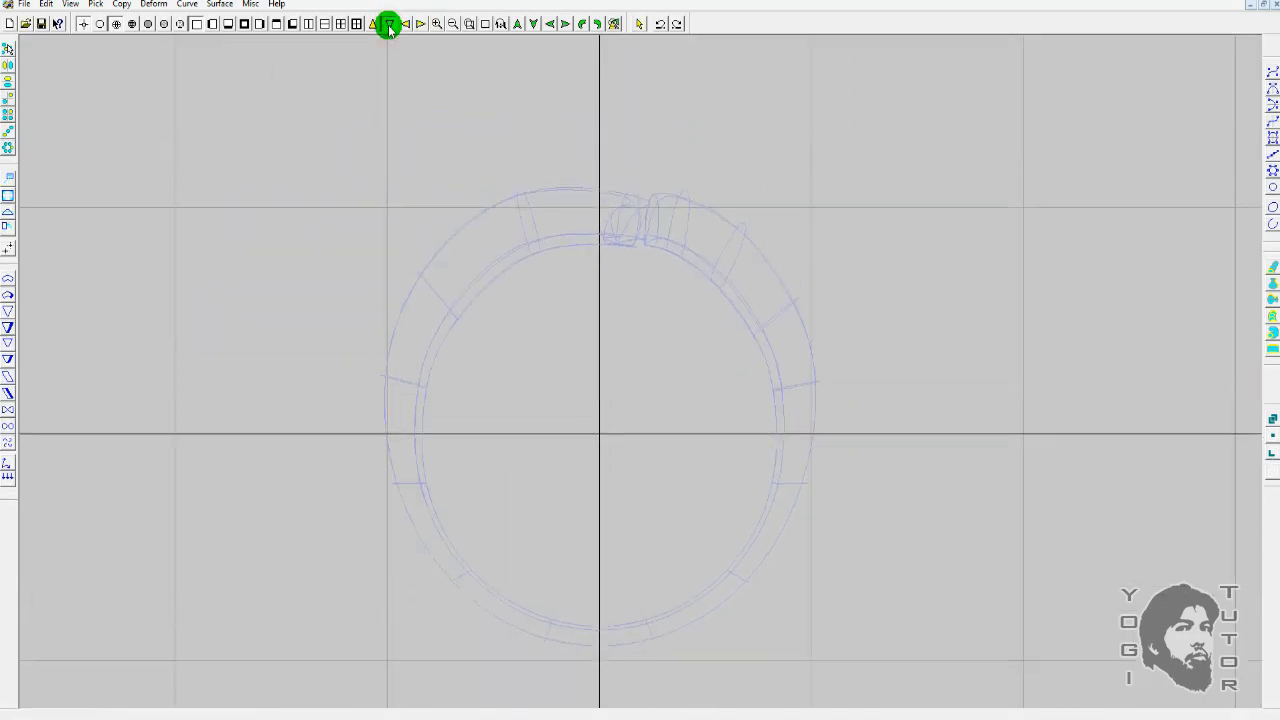
pyautogui.click(374, 24)
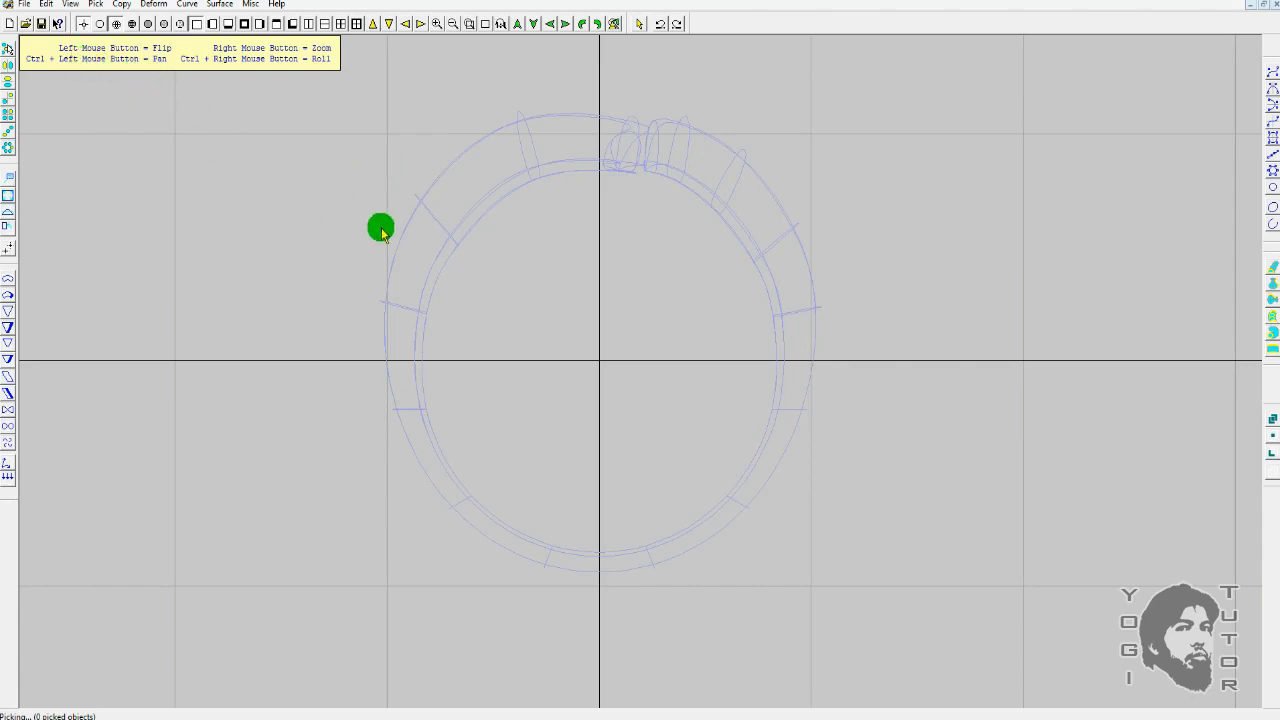
pyautogui.keyDown('ctrl'); pyautogui.moveTo(642, 278); pyautogui.dragTo(717, 294); pyautogui.keyUp('ctrl')
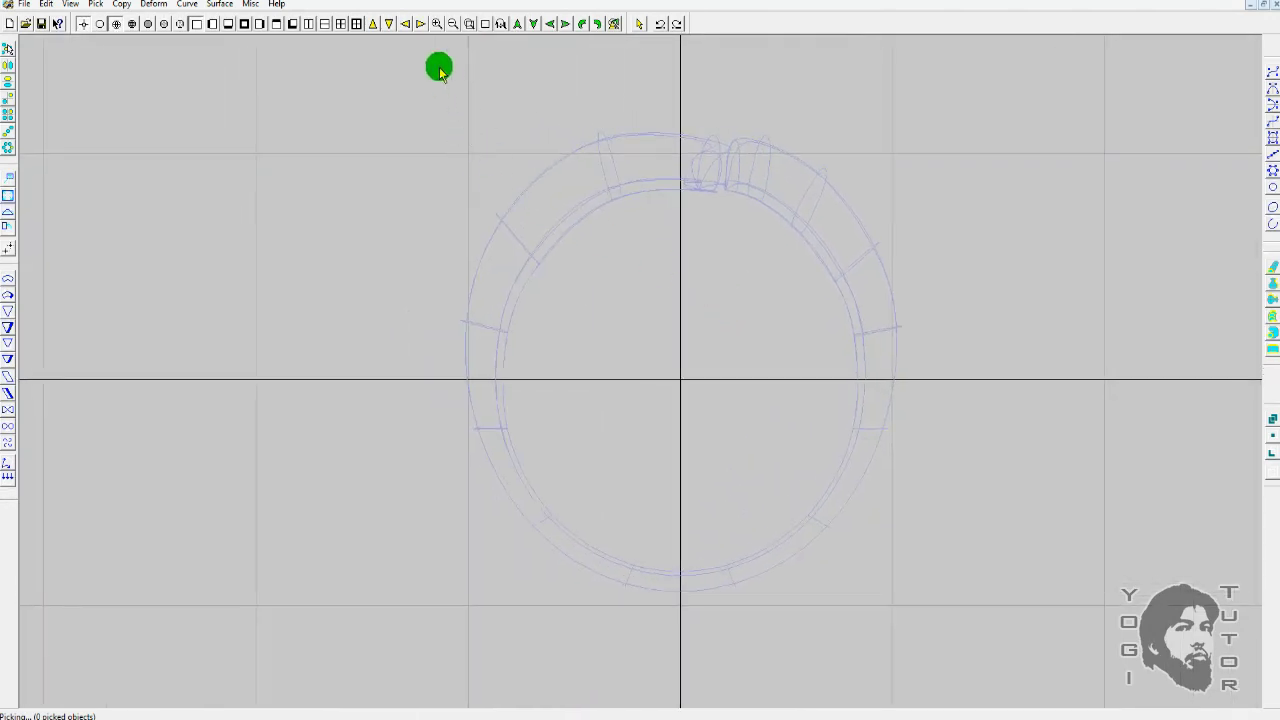
pyautogui.click(421, 27)
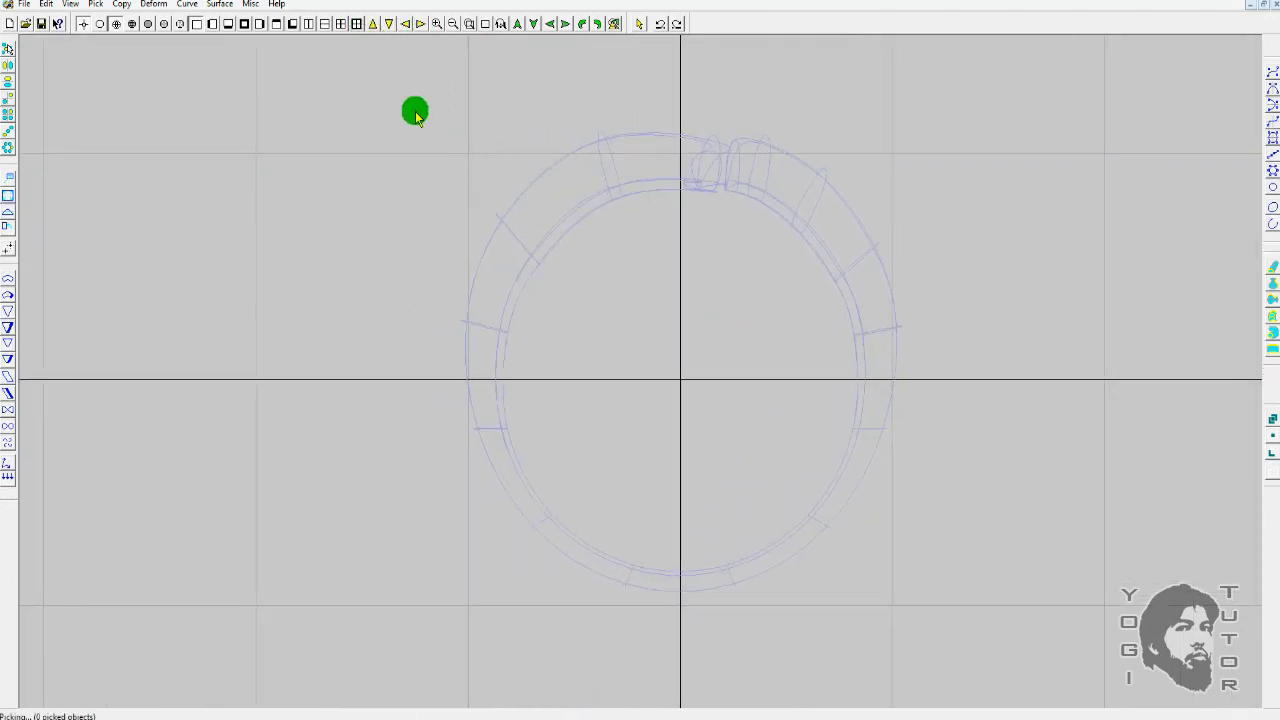
pyautogui.moveTo(415, 113)
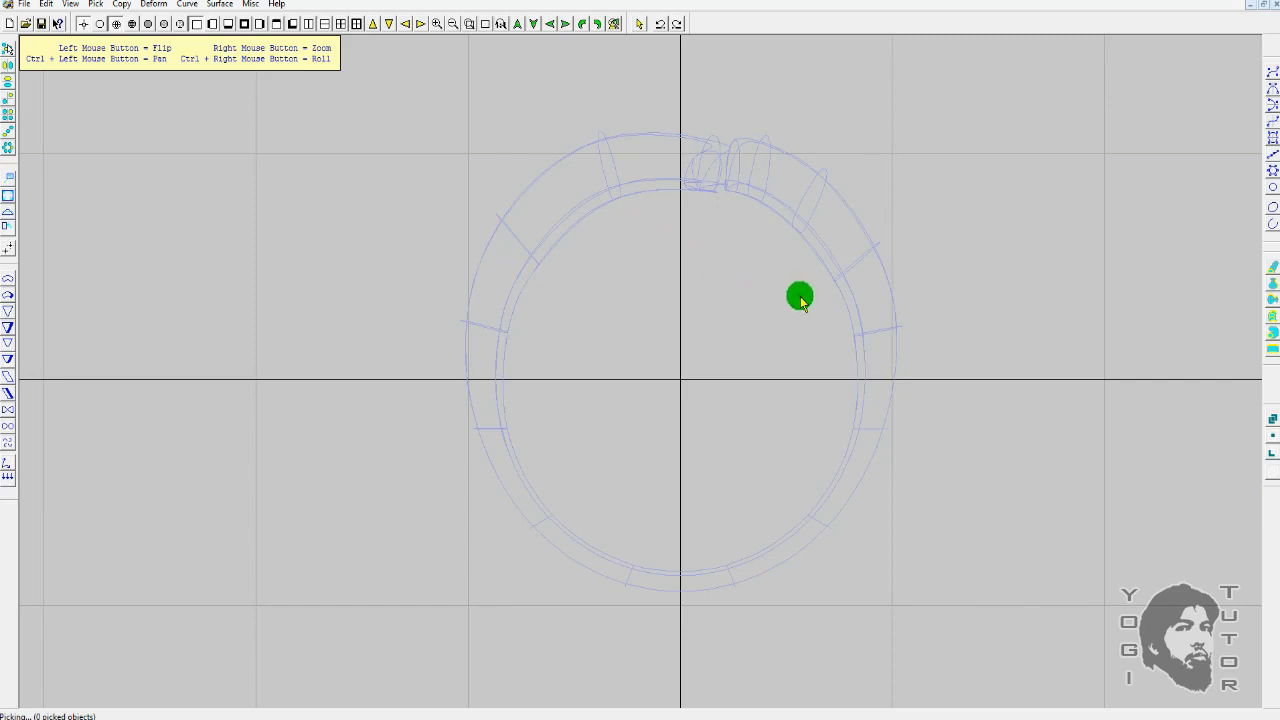
# Examine the ring by flipping and rolling the view, restoring the front view after each rotation
pyautogui.moveTo(800, 298); pyautogui.dragTo(826, 351)
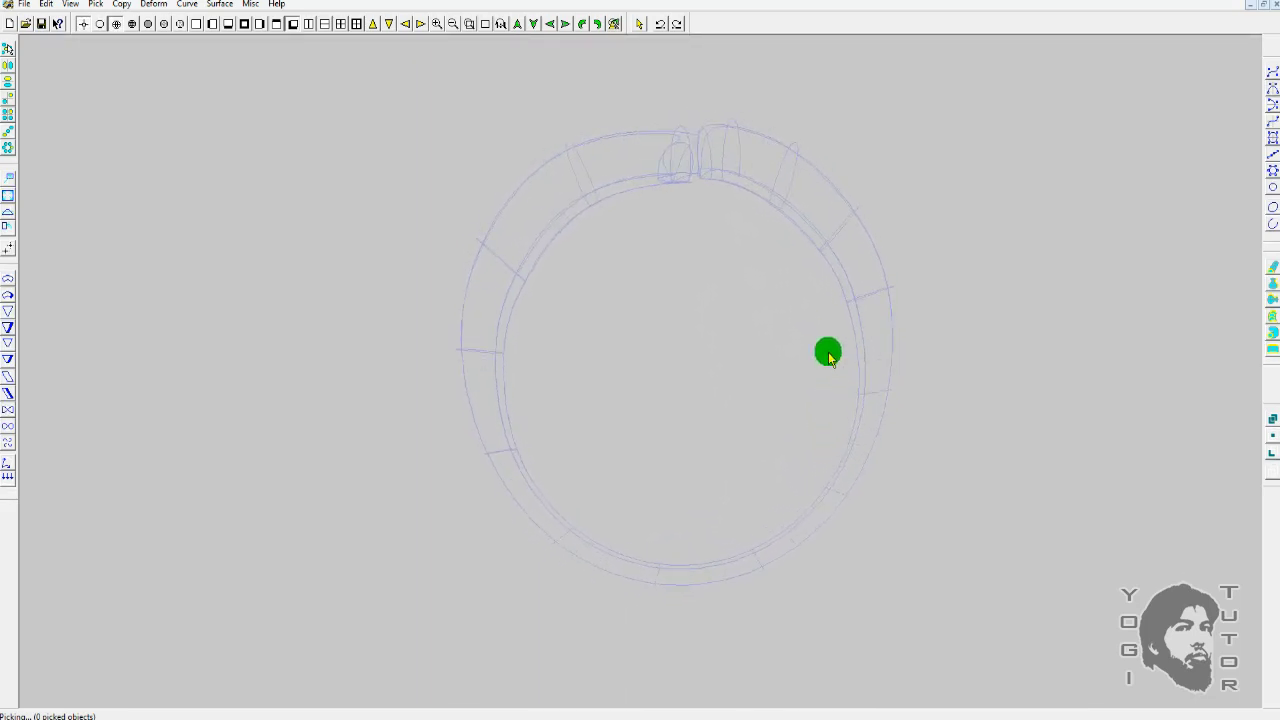
pyautogui.click(565, 25)
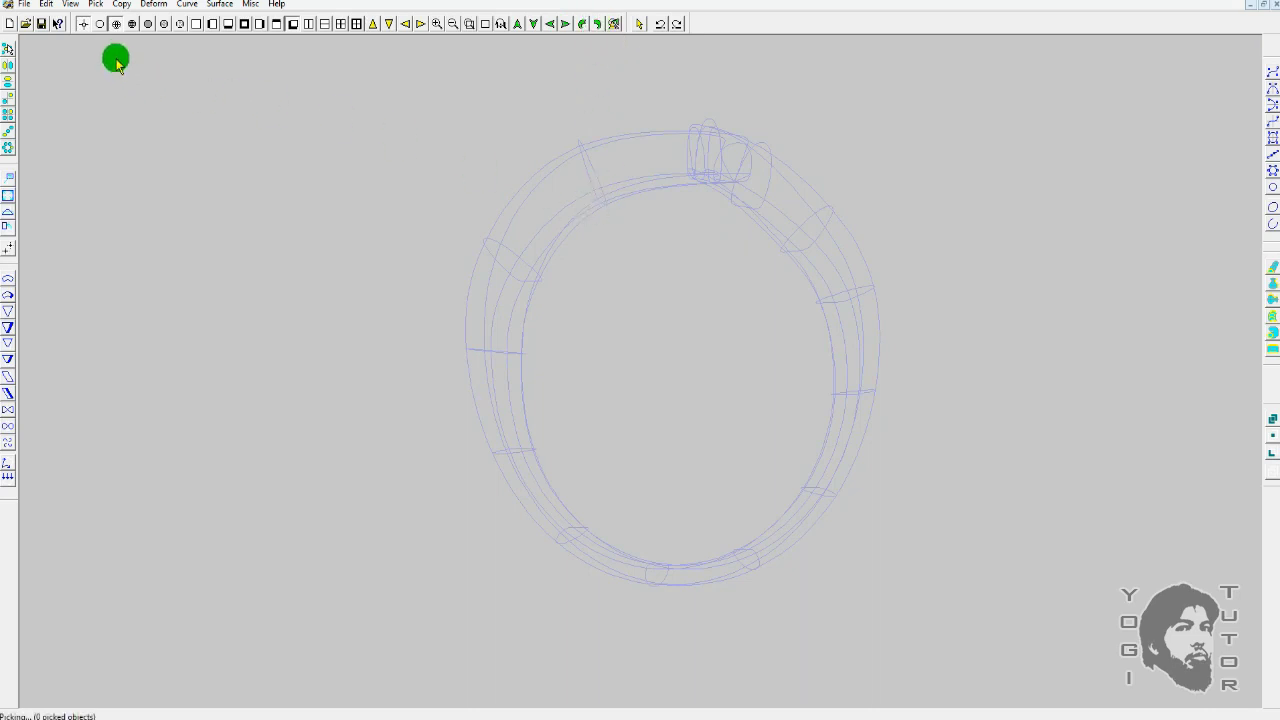
pyautogui.click(193, 25)
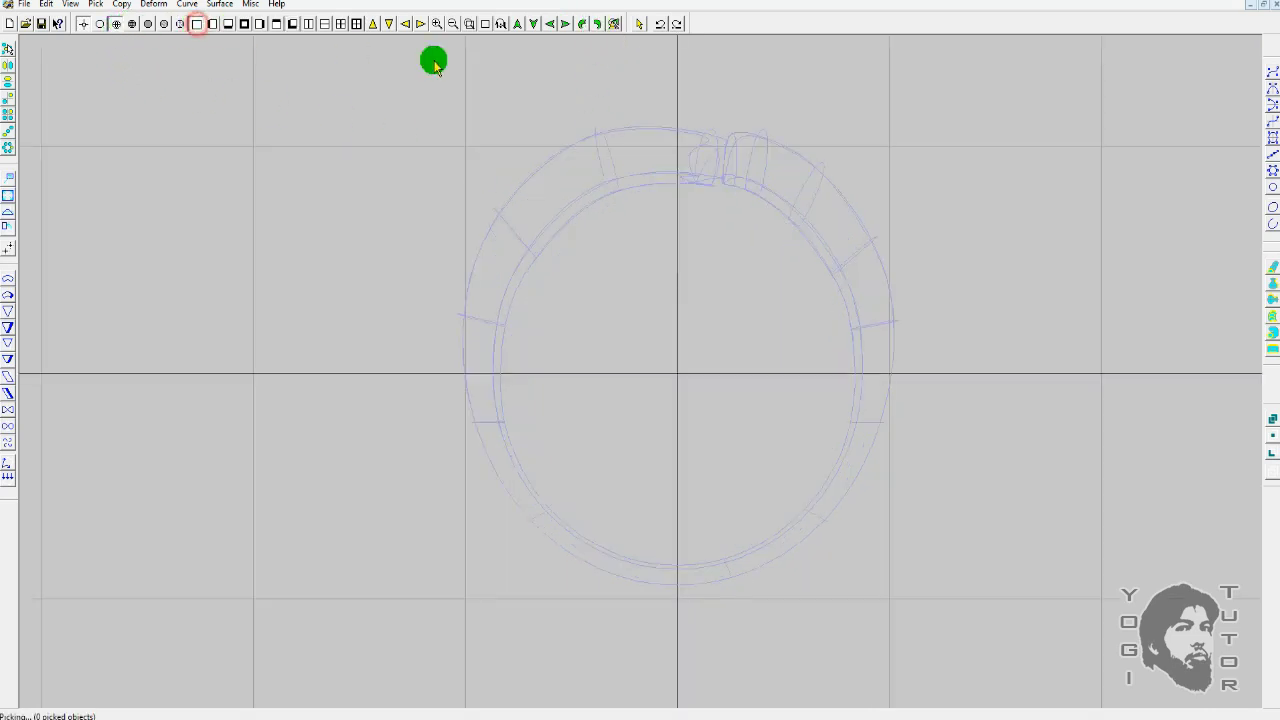
pyautogui.click(599, 23)
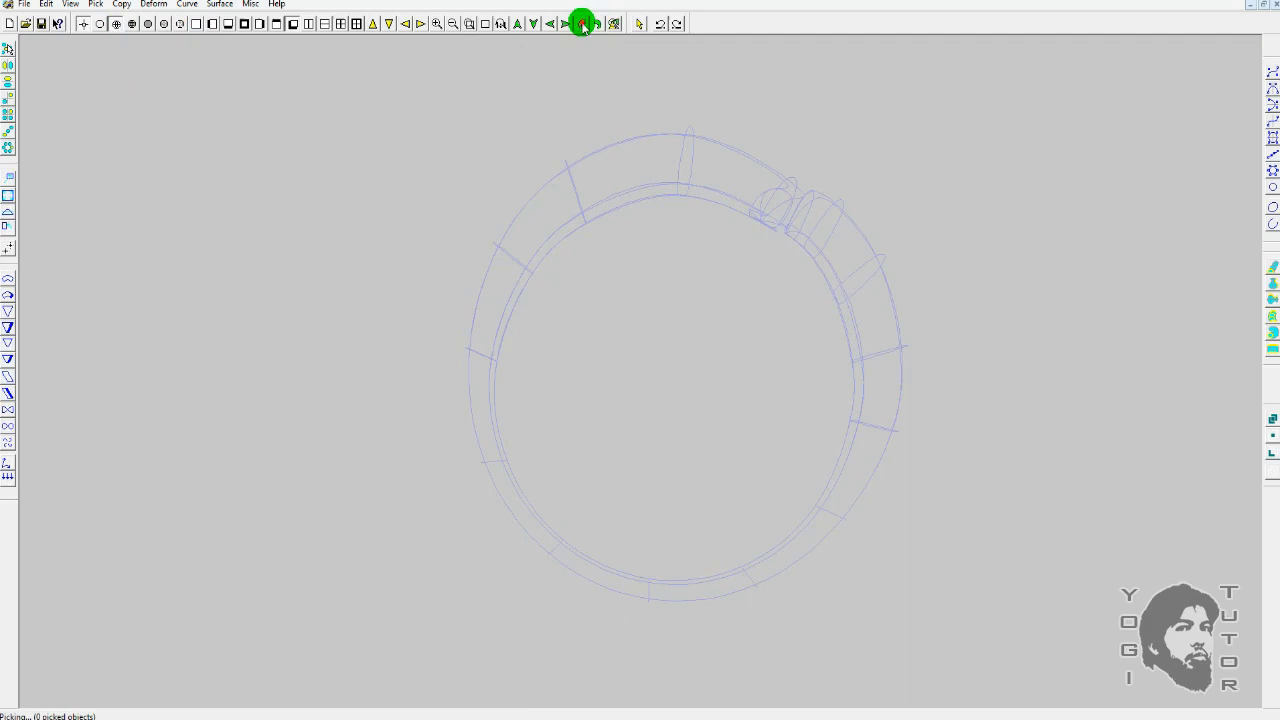
pyautogui.click(601, 24)
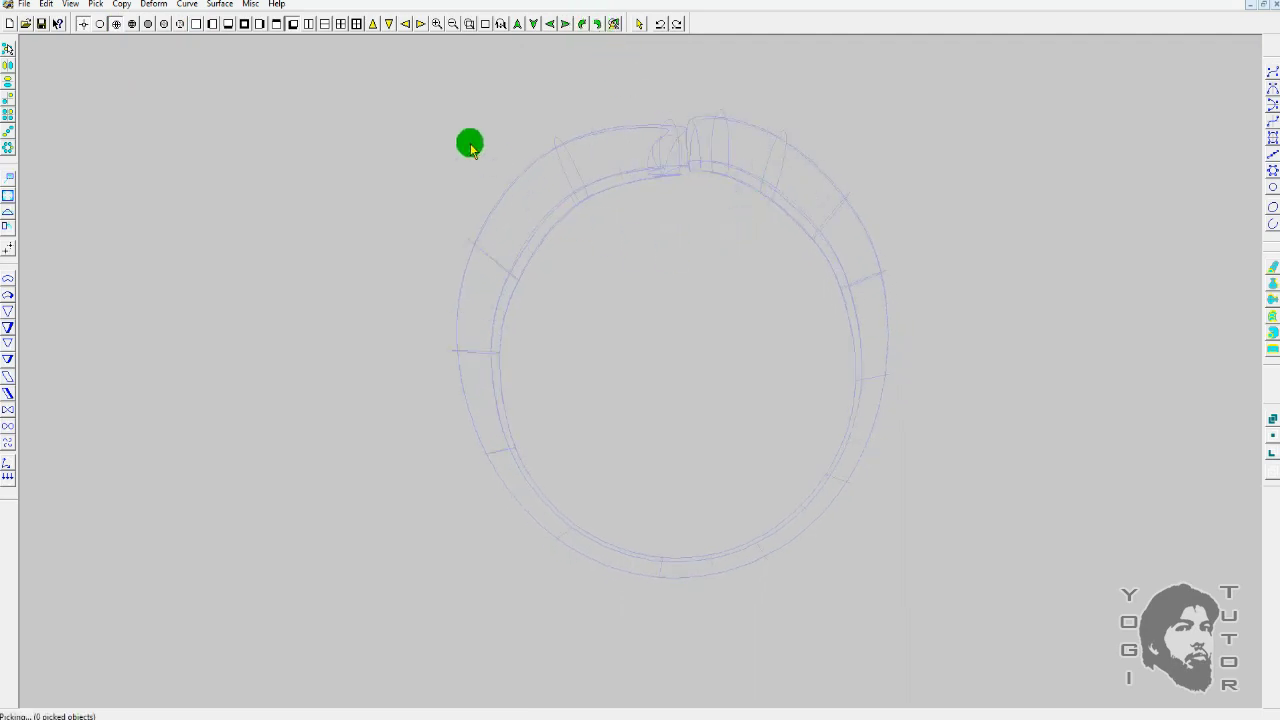
pyautogui.click(196, 24)
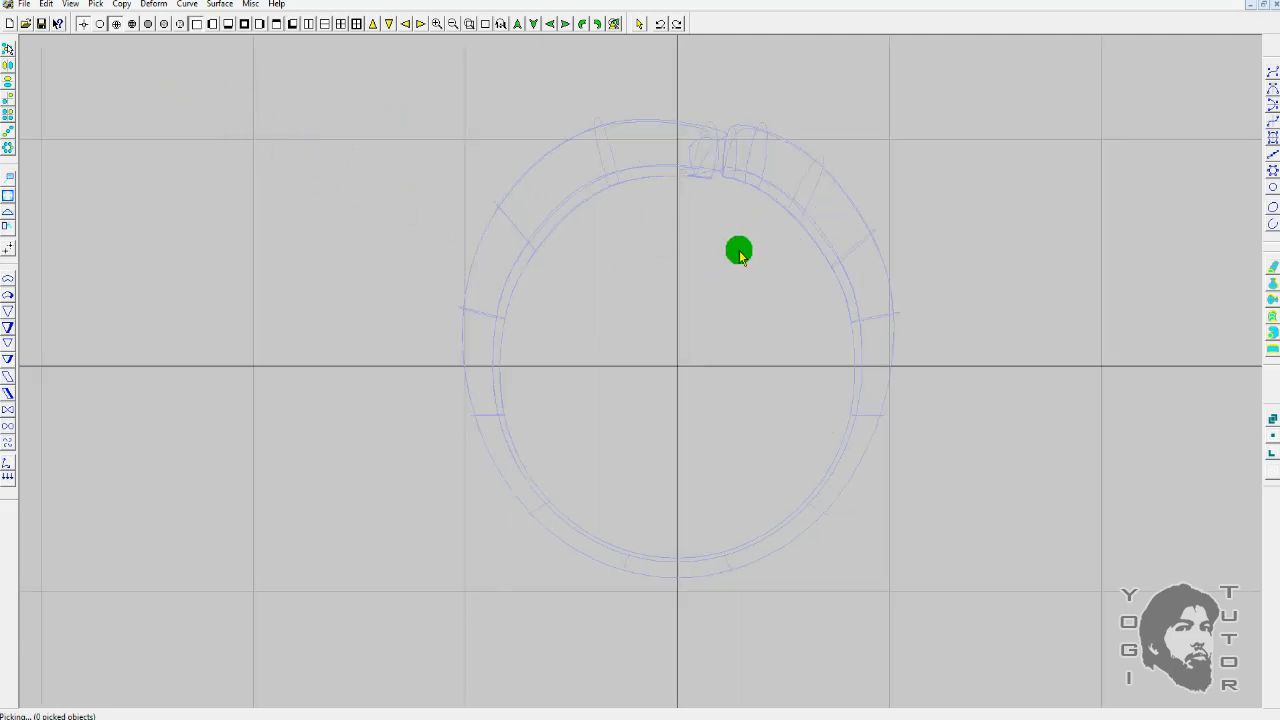
# Tilt the ring freehand in 3D to examine the offset between its open ends
pyautogui.click(8, 52)
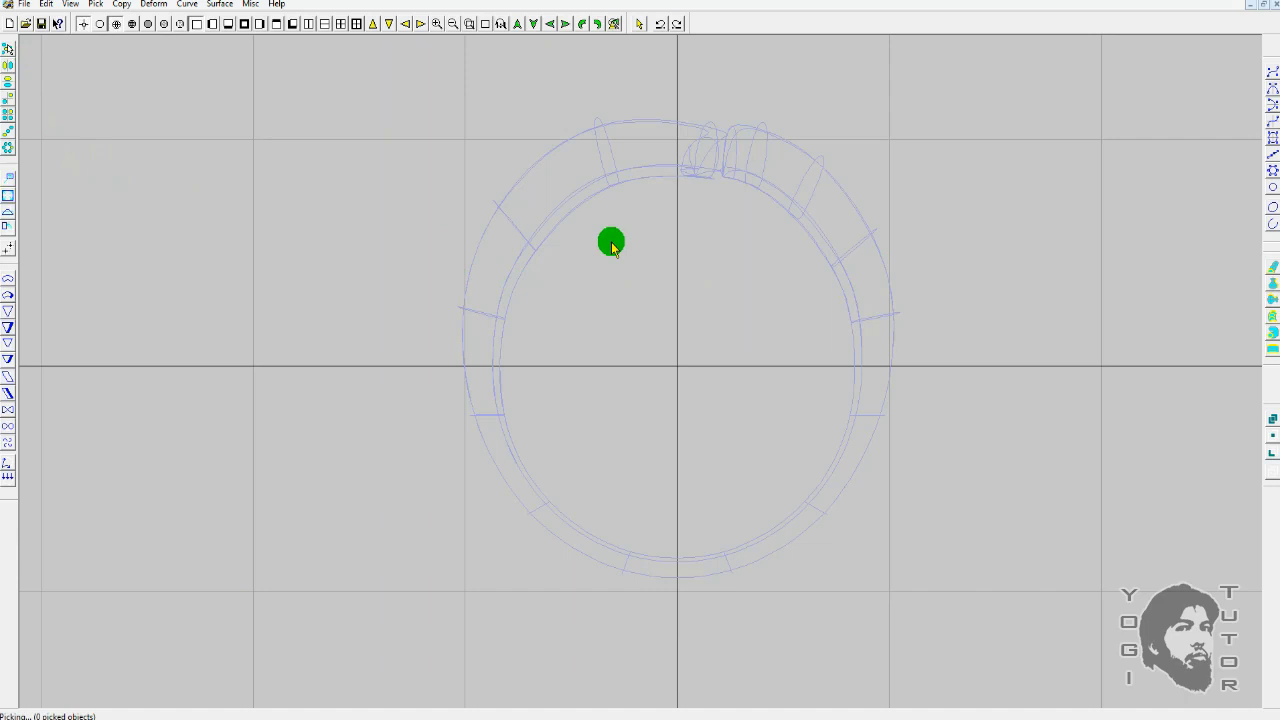
pyautogui.click(958, 176)
pyautogui.moveTo(900, 283); pyautogui.dragTo(770, 341, button='right')
pyautogui.moveTo(665, 306); pyautogui.dragTo(703, 292, button='right')
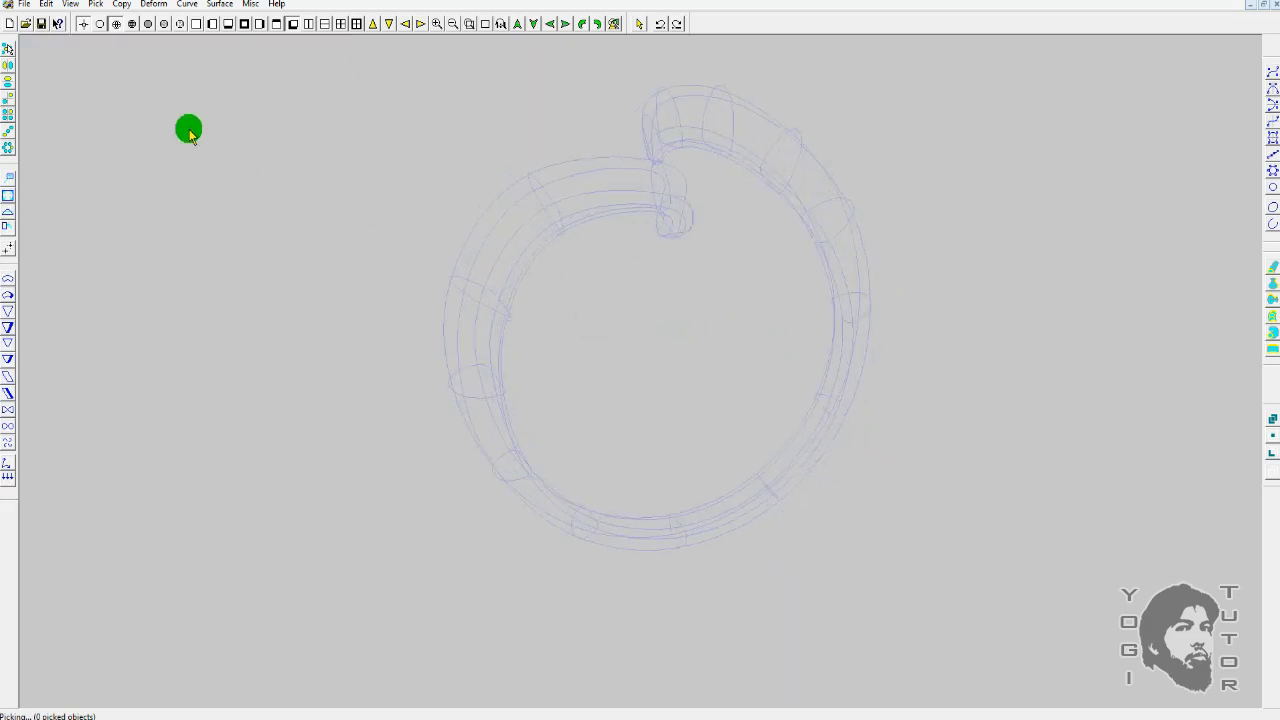
# Zoom out, pan and roll the tilted ring freehand, and restore the front view
pyautogui.press('shift')
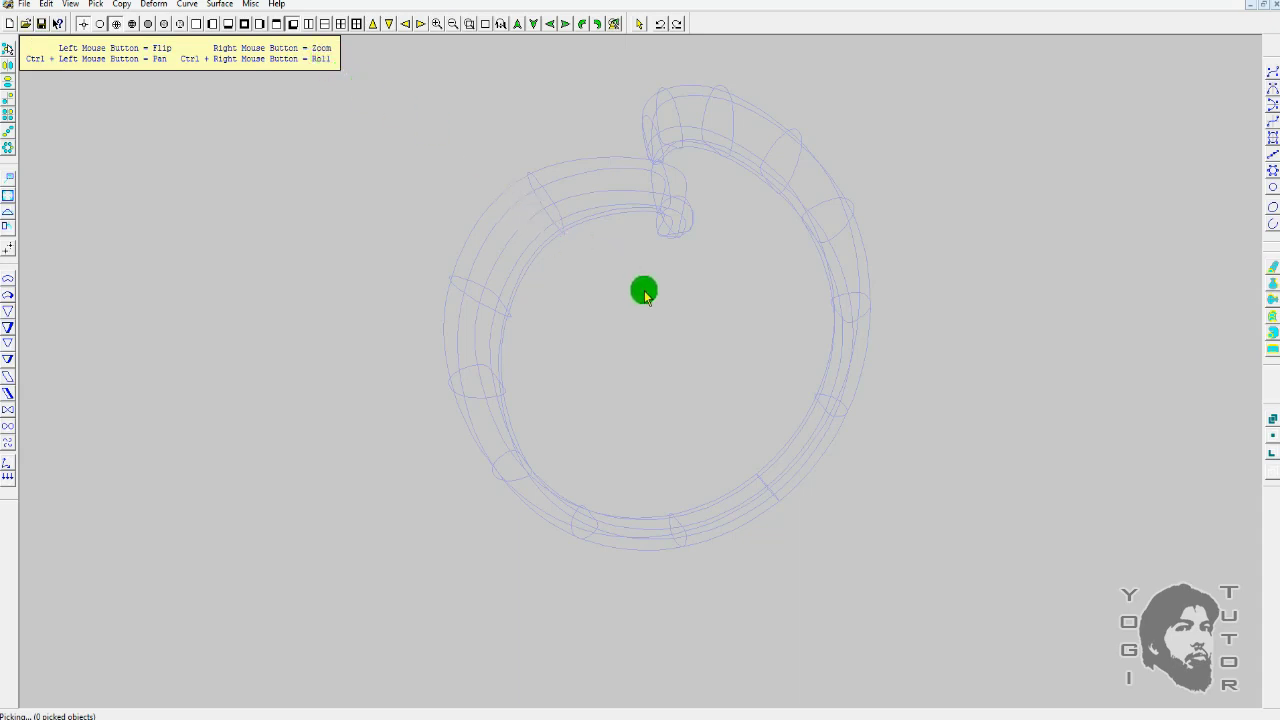
pyautogui.moveTo(645, 292)
pyautogui.mouseDown()
pyautogui.moveTo(651, 272)
pyautogui.moveTo(651, 303)
pyautogui.mouseUp()
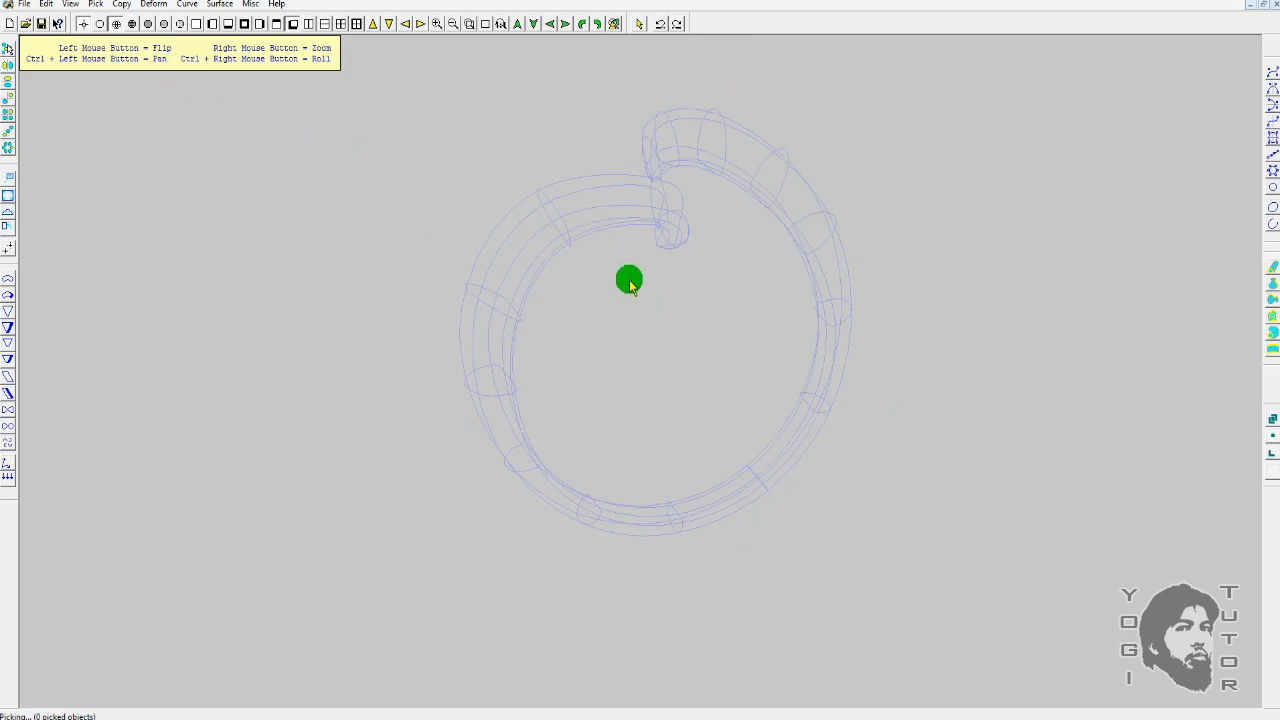
pyautogui.moveTo(751, 357)
pyautogui.mouseDown()
pyautogui.moveTo(751, 323)
pyautogui.moveTo(663, 354)
pyautogui.moveTo(737, 360)
pyautogui.mouseUp()
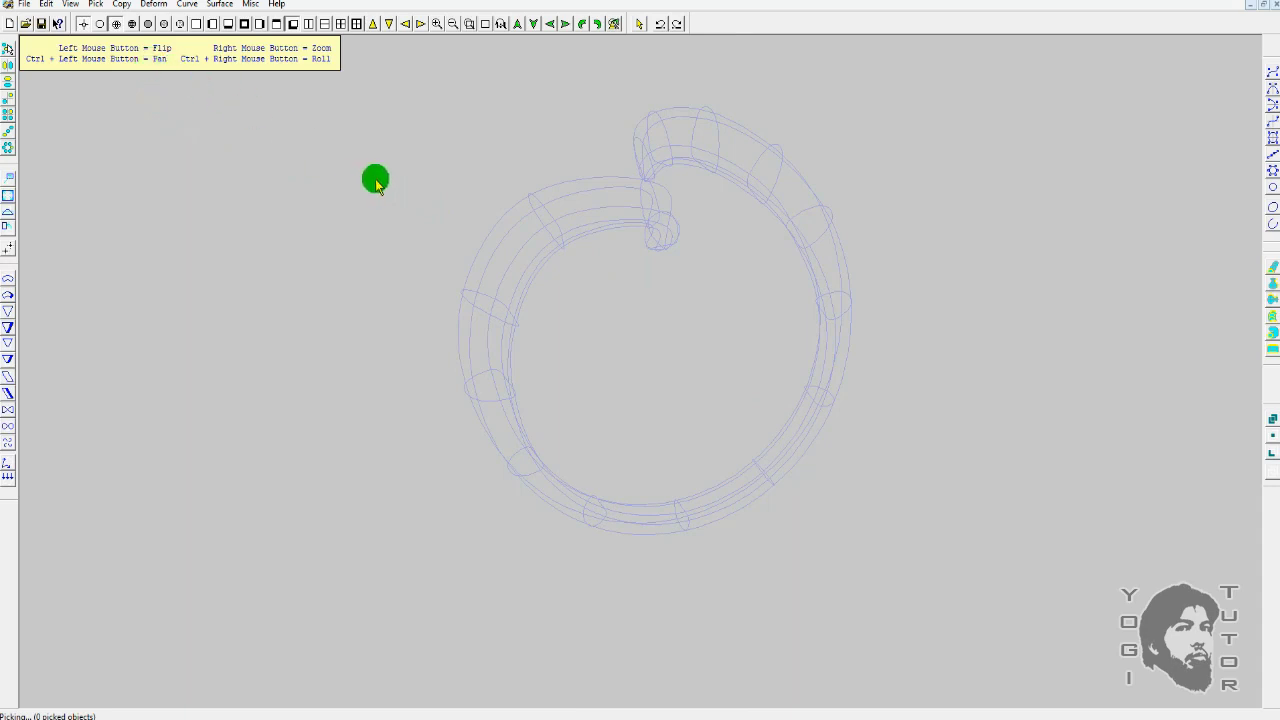
pyautogui.keyDown('ctrl'); pyautogui.moveTo(543, 234); pyautogui.dragTo(594, 257); pyautogui.keyUp('ctrl')
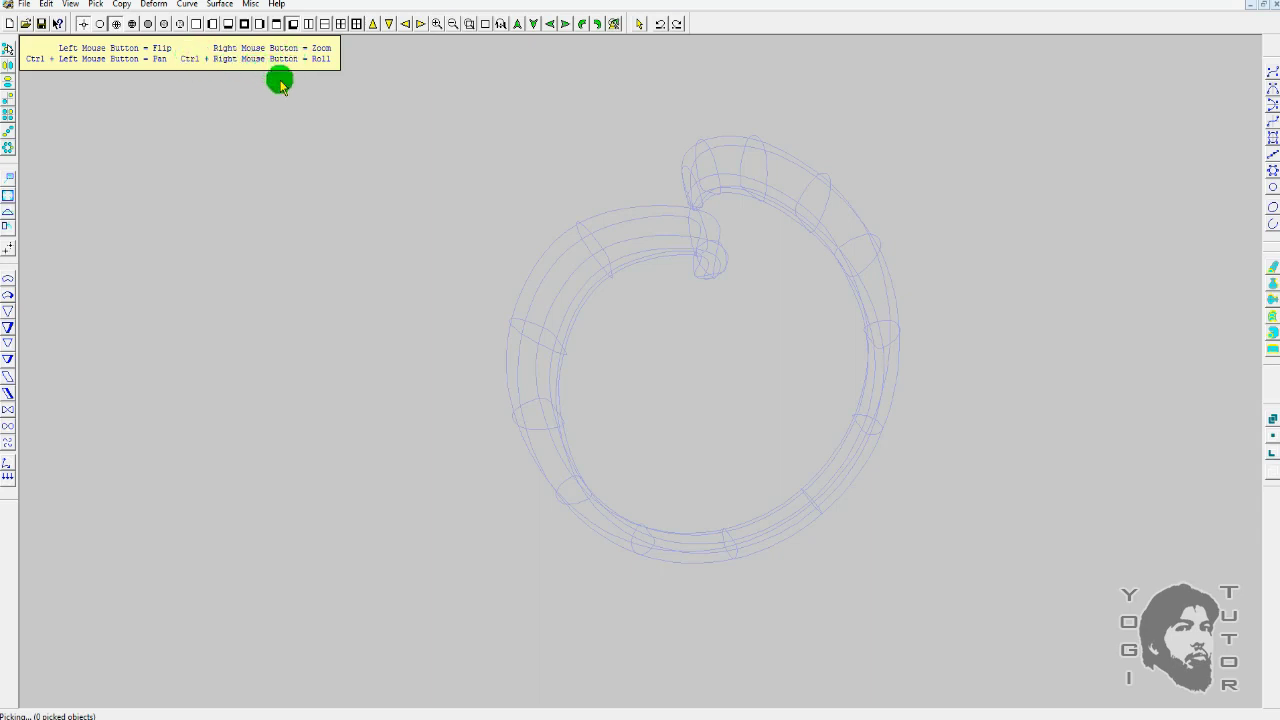
pyautogui.moveTo(517, 215); pyautogui.dragTo(534, 170)
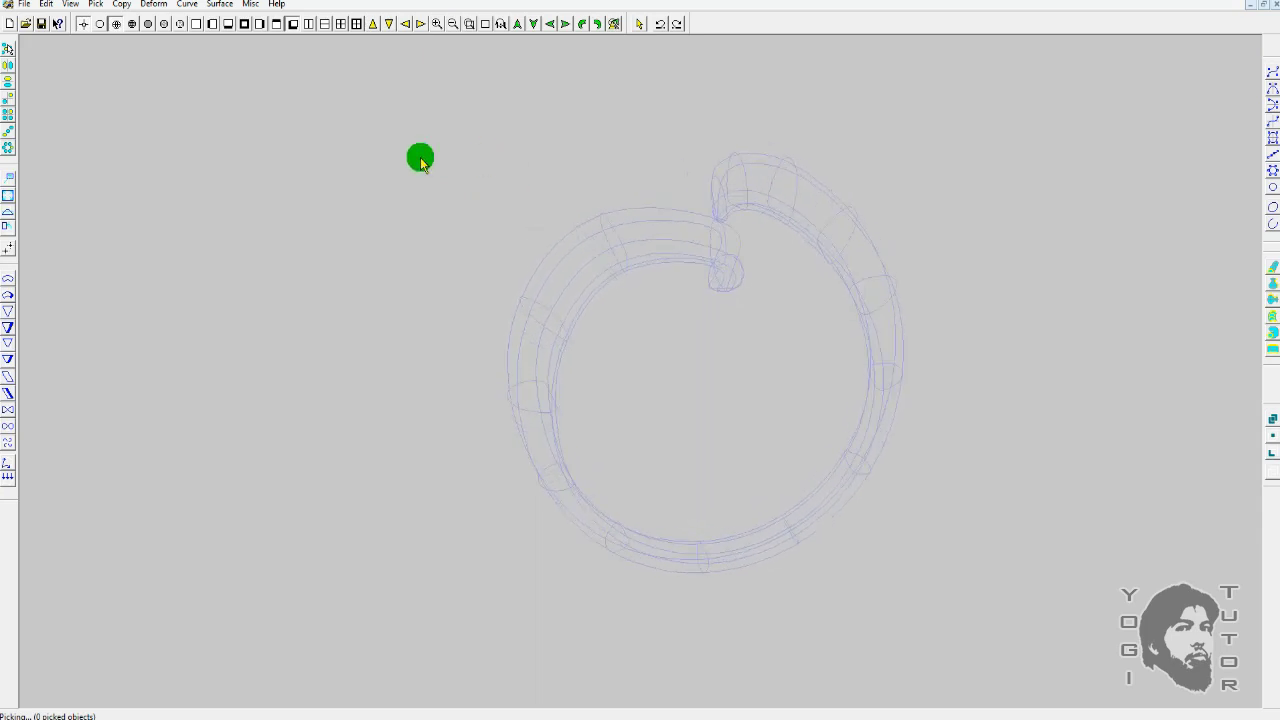
pyautogui.click(198, 27)
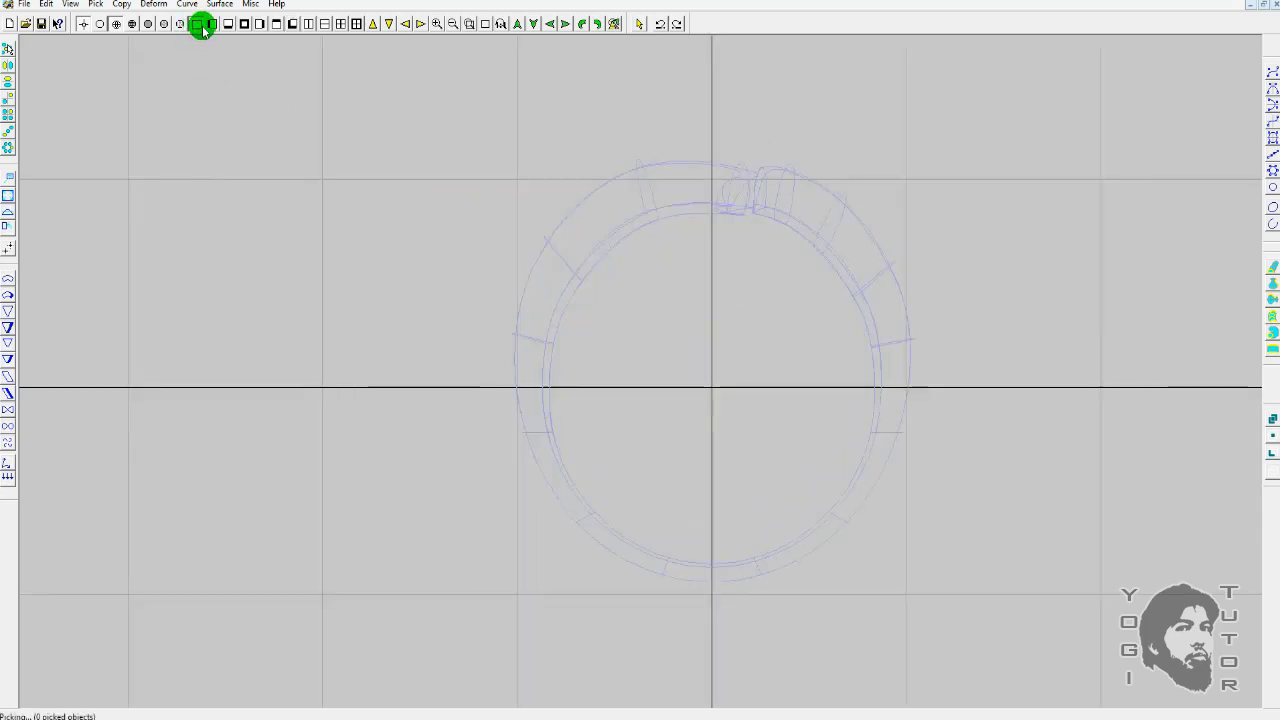
# Pick the ring in the front view and delete it
pyautogui.moveTo(963, 181); pyautogui.dragTo(922, 214)
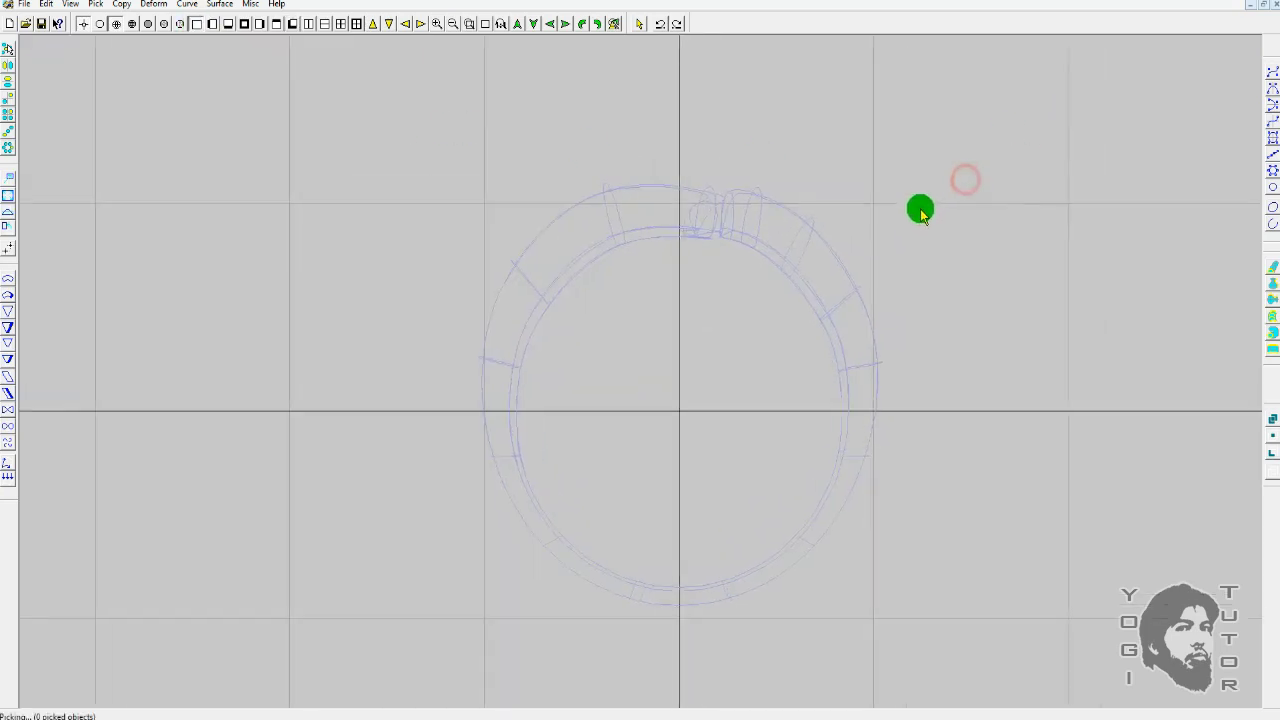
pyautogui.click(822, 247)
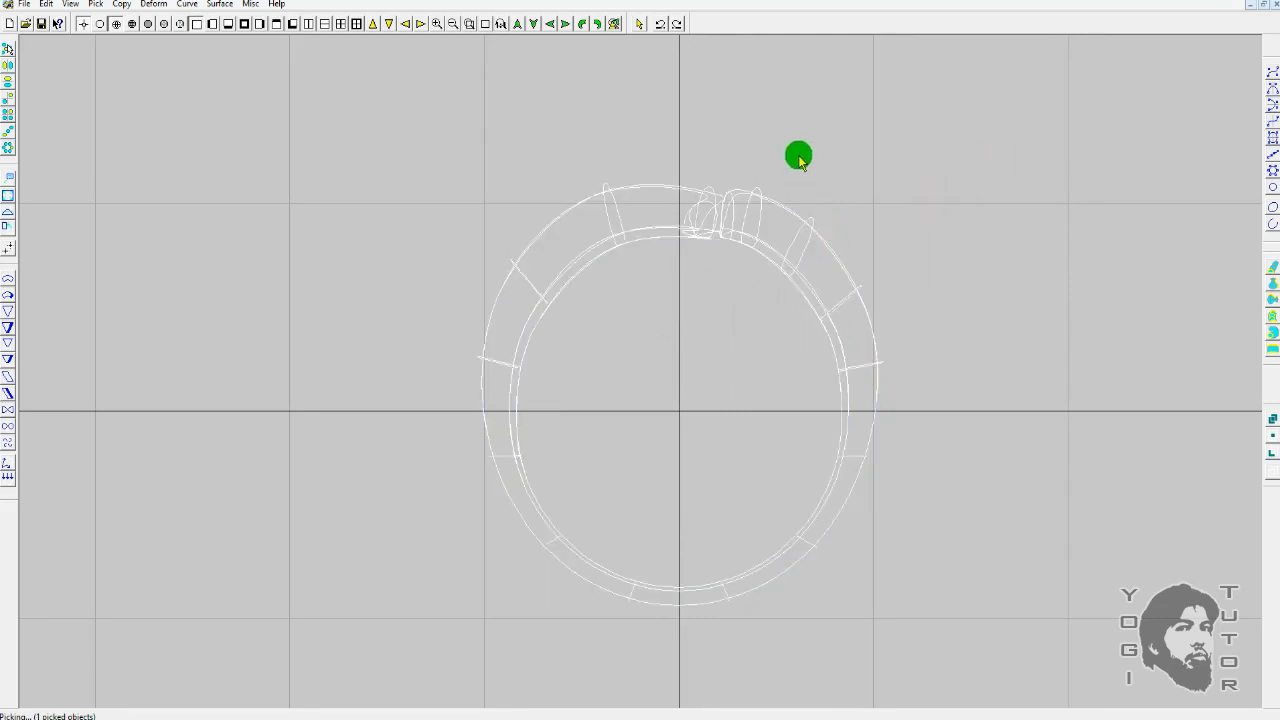
pyautogui.press('Delete')
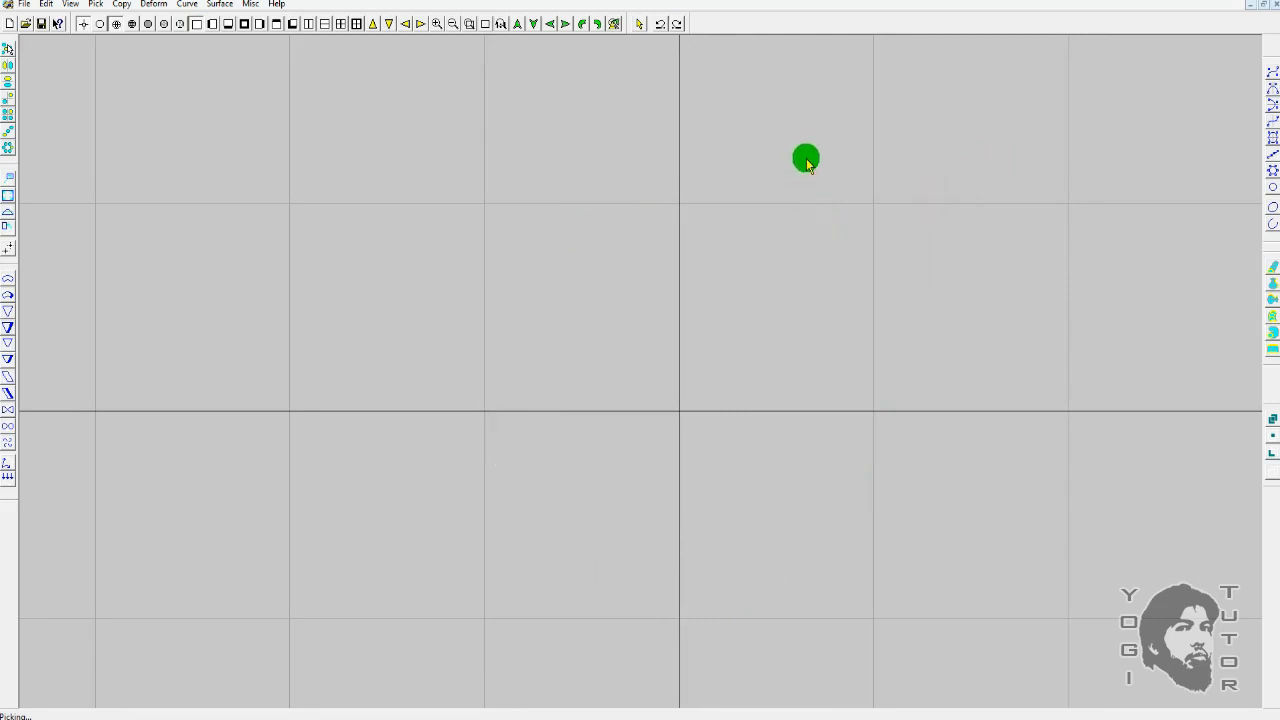
# Draw a wavy five-point simple curve above the horizontal axis, from about -12.05, 0, 7.1 to 14.8, 0, 9.85
pyautogui.click(1272, 72)
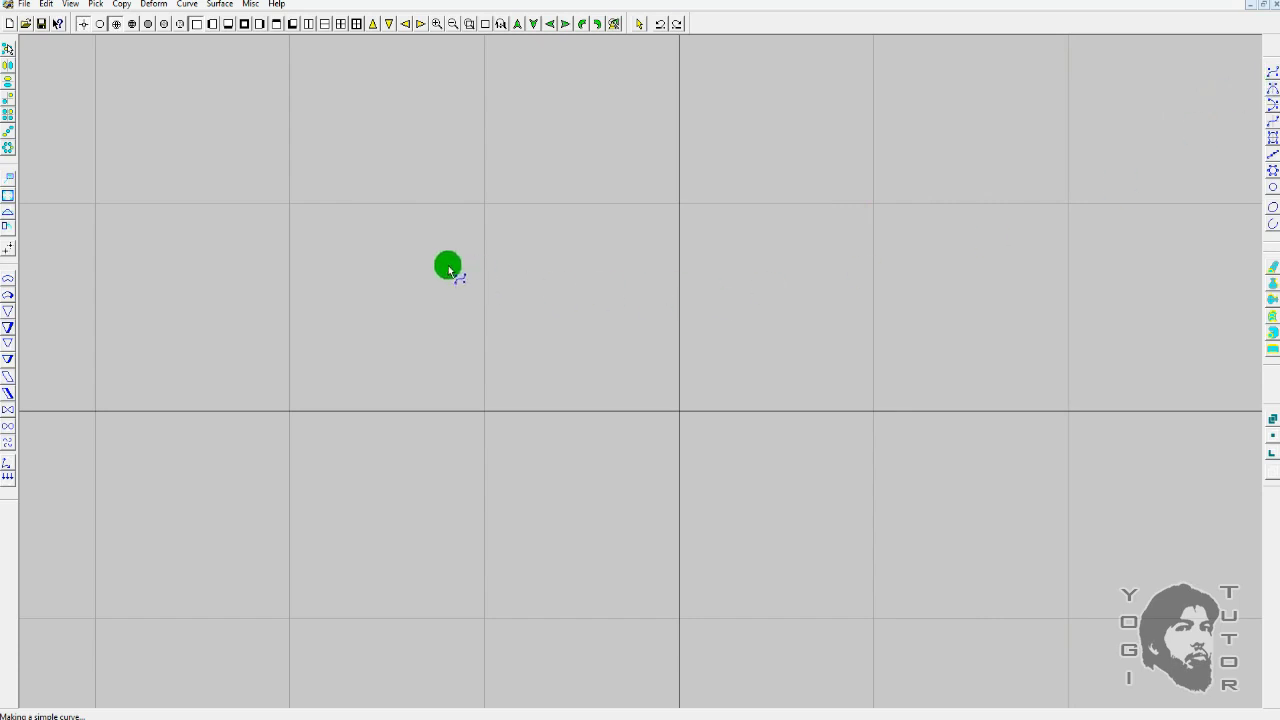
pyautogui.click(445, 263)
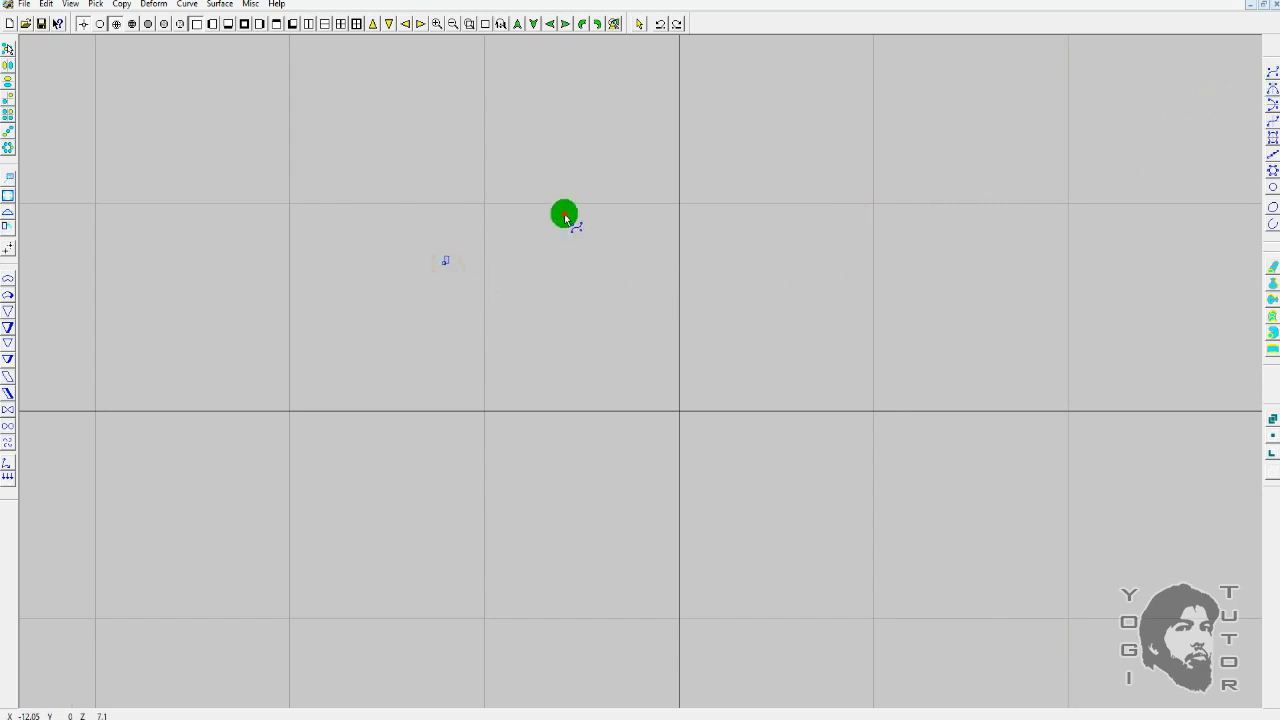
pyautogui.click(565, 214)
pyautogui.click(731, 304)
pyautogui.click(870, 287)
pyautogui.click(967, 206)
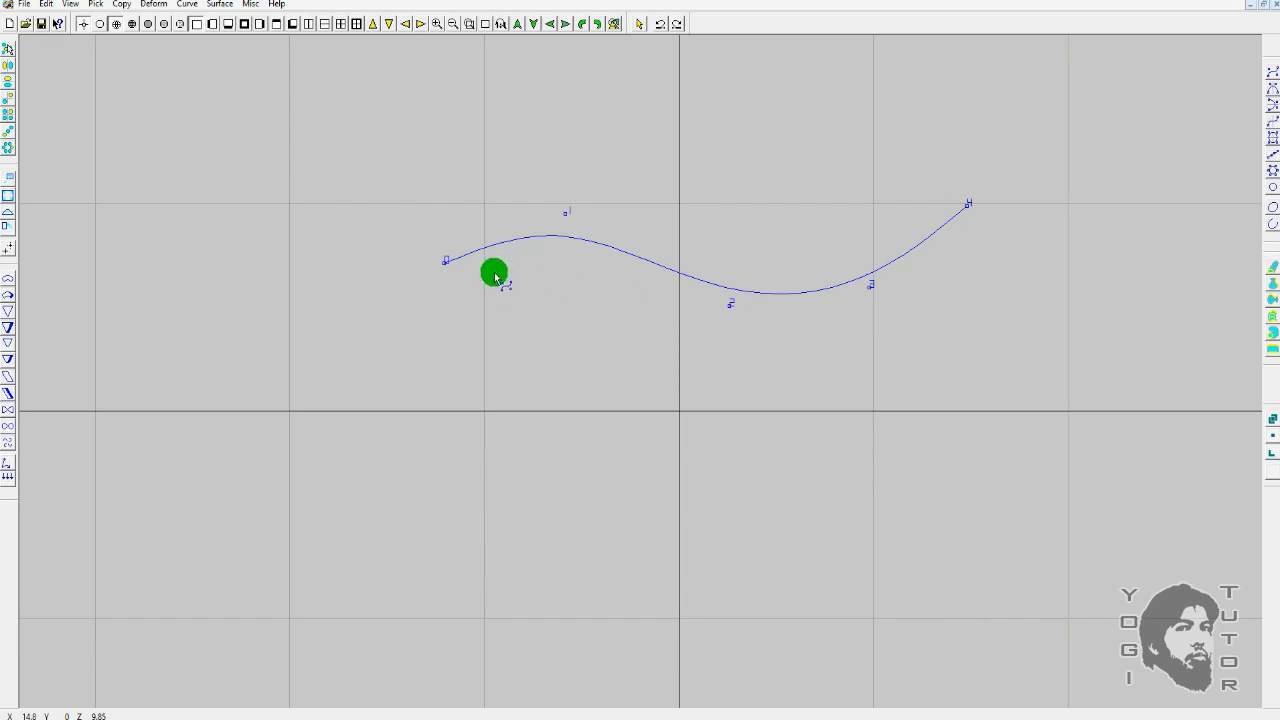
# Extend the wavy curve clockwise below the horizontal axis to about -4.55, 0, -9.8, and add a new starting point before its first one
pyautogui.click(1104, 307)
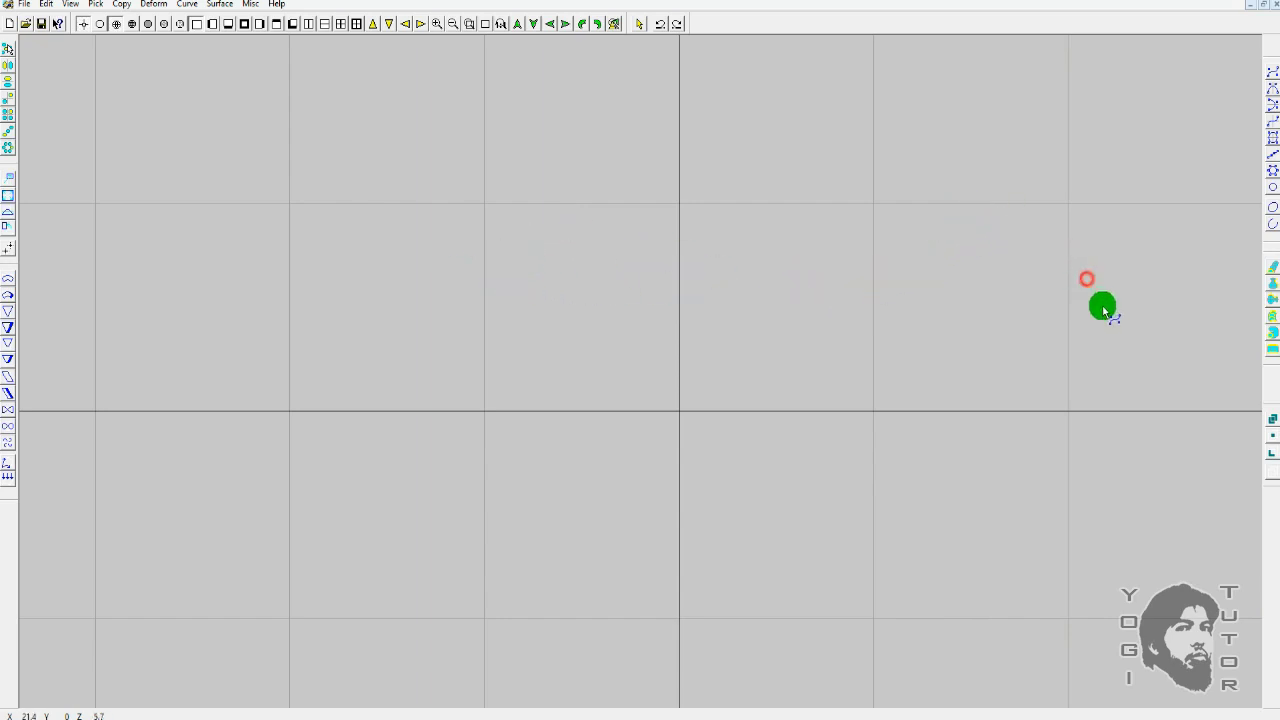
pyautogui.click(1093, 403)
pyautogui.click(1080, 464)
pyautogui.click(957, 521)
pyautogui.click(826, 527)
pyautogui.click(652, 512)
pyautogui.click(499, 457)
pyautogui.click(367, 384)
pyautogui.click(449, 548)
pyautogui.click(595, 610)
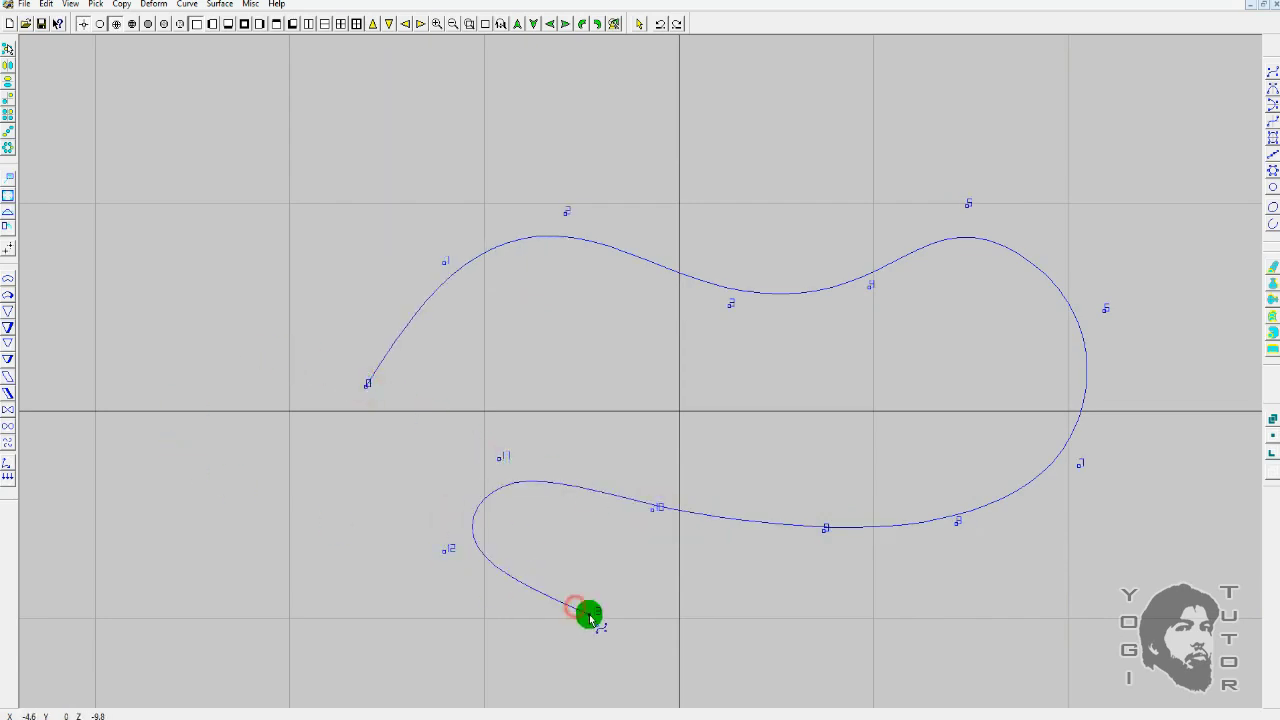
pyautogui.scroll(-1, 935, 340)
pyautogui.scroll(-1, 936, 341)
pyautogui.moveTo(908, 347); pyautogui.dragTo(884, 288, button='right')
pyautogui.scroll(1, 884, 288)
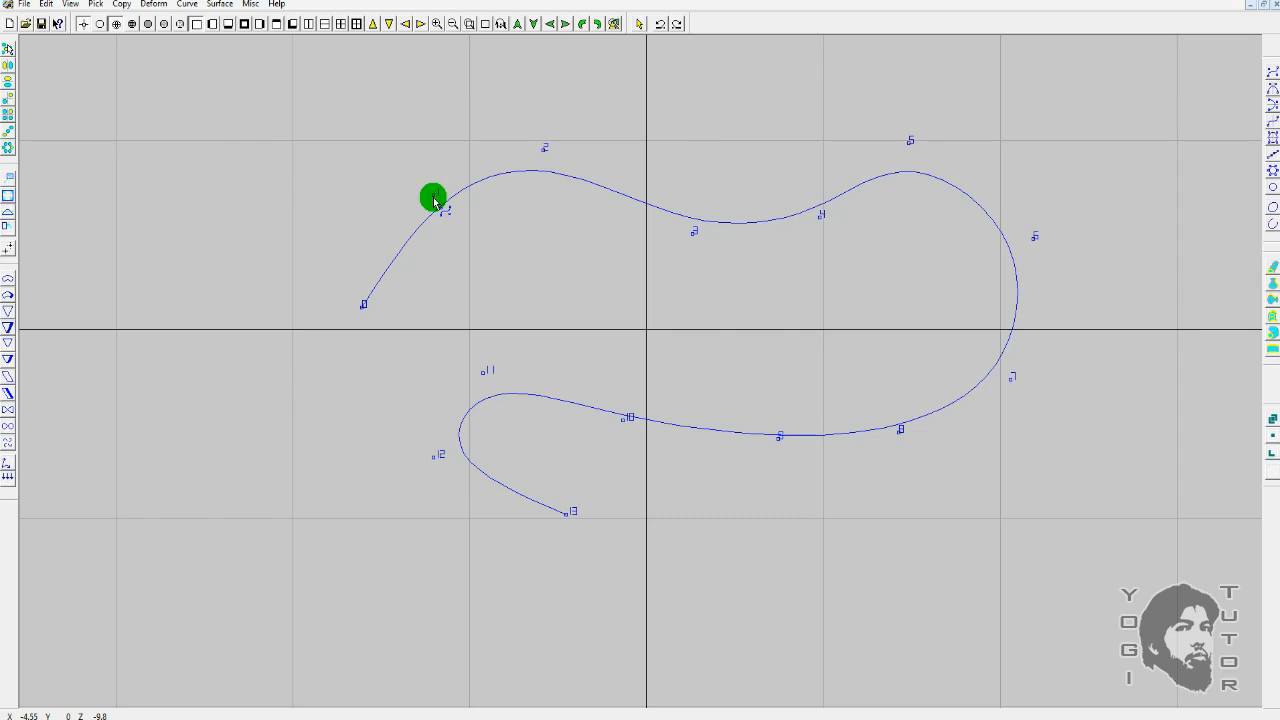
# Start a new simple curve at about -9.05, 0, 5.4 with a doubled corner point at 7.65, 0, 5.65, continuing down to 8.75, 0, -0.35
pyautogui.click(1272, 120)
pyautogui.click(784, 218)
pyautogui.click(1272, 72)
pyautogui.click(488, 226)
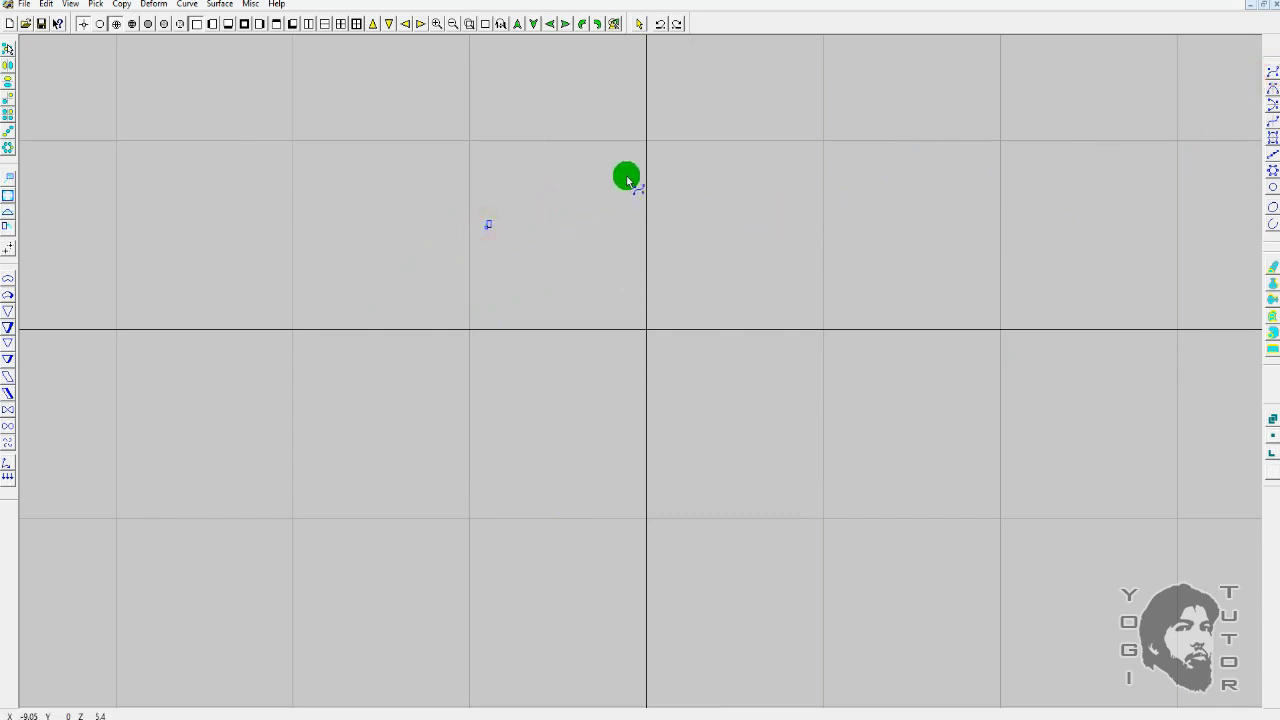
pyautogui.click(630, 176)
pyautogui.click(783, 220)
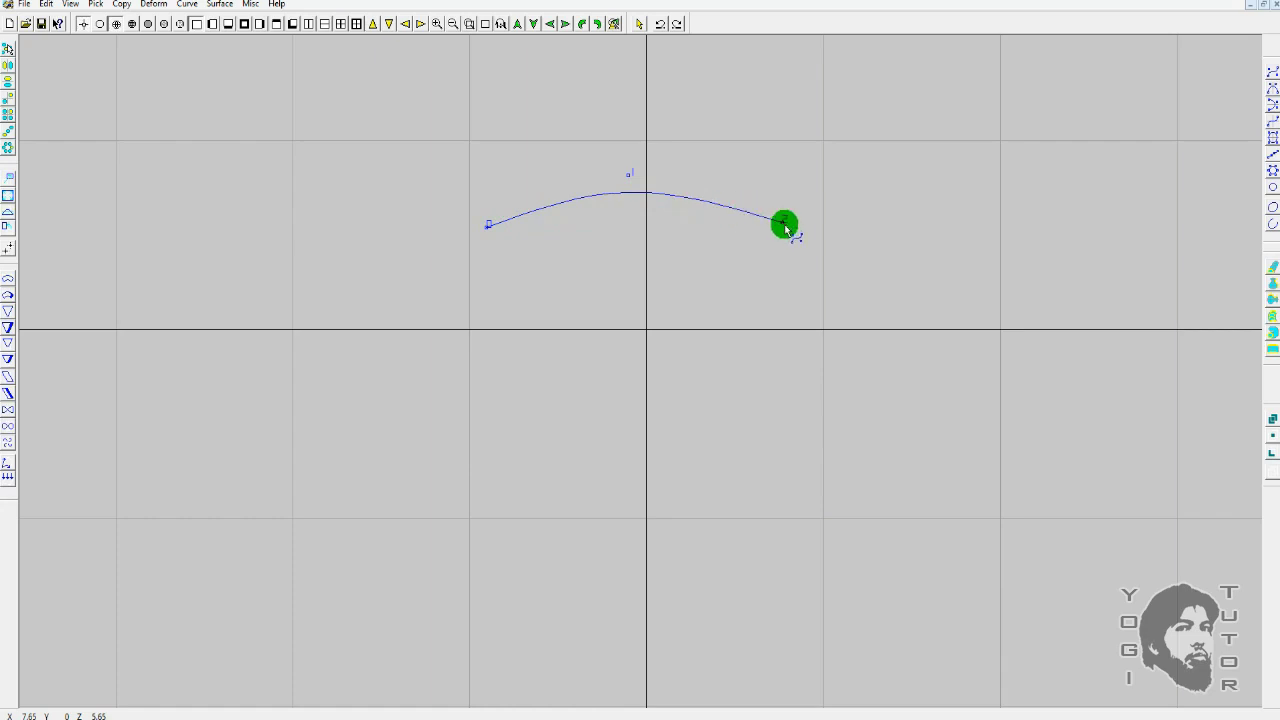
pyautogui.scroll(1, 808, 200)
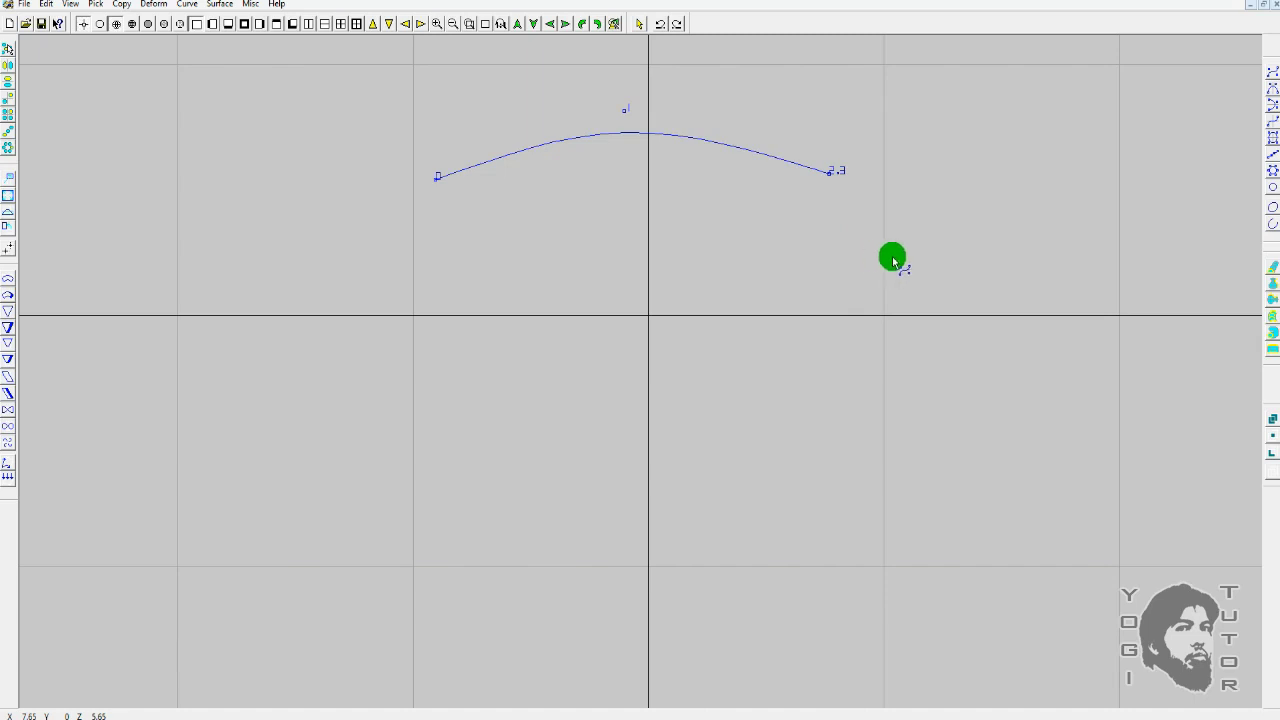
pyautogui.rightClick(903, 275)
pyautogui.hotkey('ctrl', 'z')
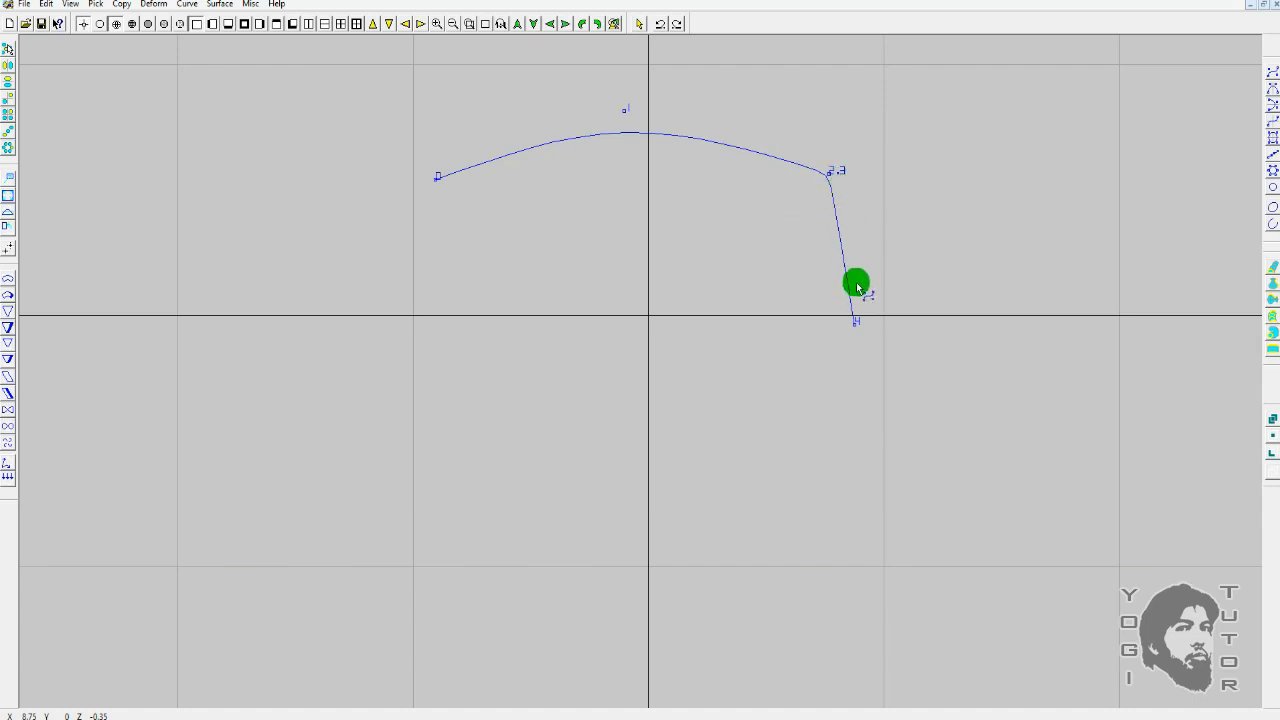
# Triple the curve's lower corner point at about 8.78, 0, -0.29, and extend it with a straight segment running inward below the horizontal axis
pyautogui.scroll(1, 820, 171)
pyautogui.scroll(1, 848, 160)
pyautogui.moveTo(837, 200); pyautogui.dragTo(820, 263, button='middle')
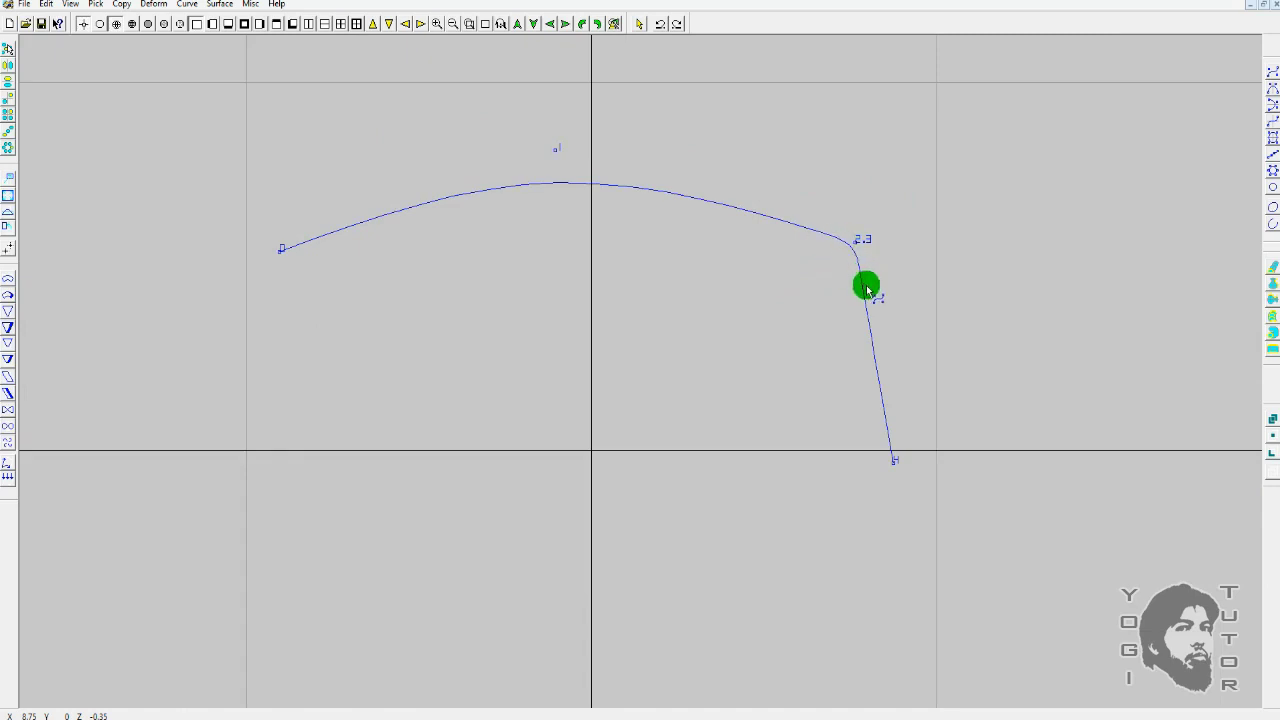
pyautogui.moveTo(923, 320); pyautogui.dragTo(903, 248, button='middle')
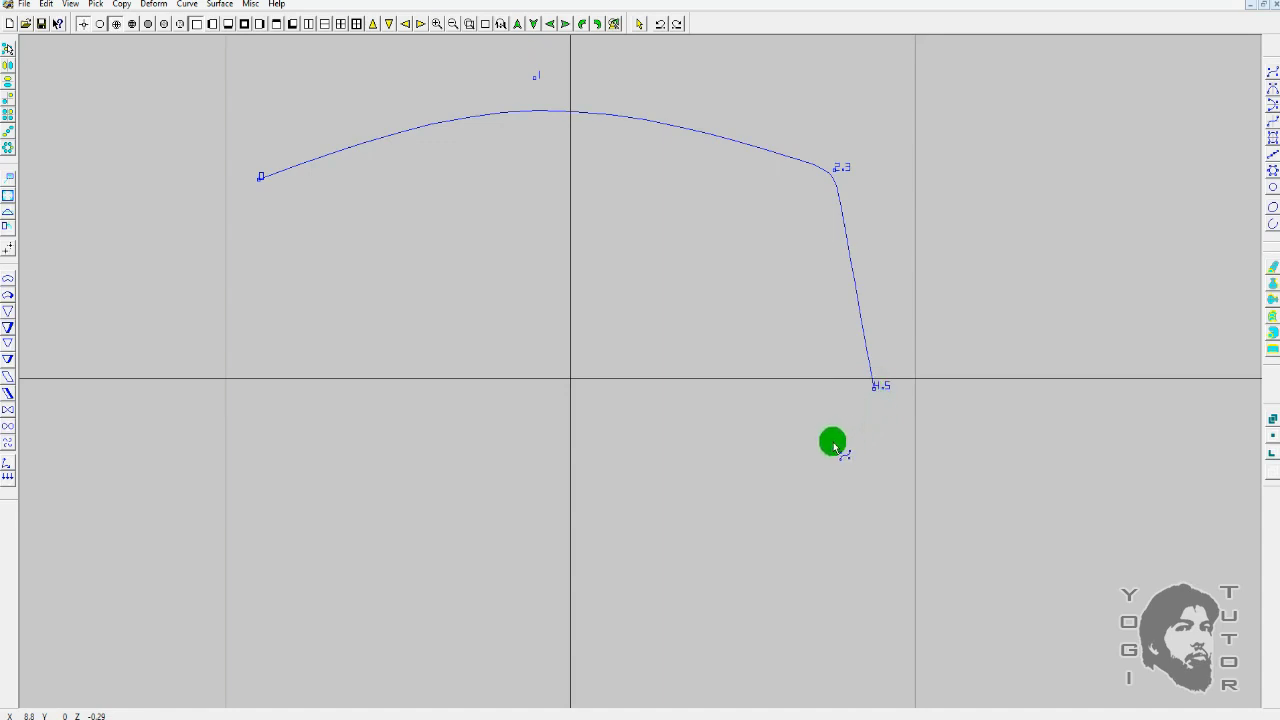
pyautogui.click(786, 465)
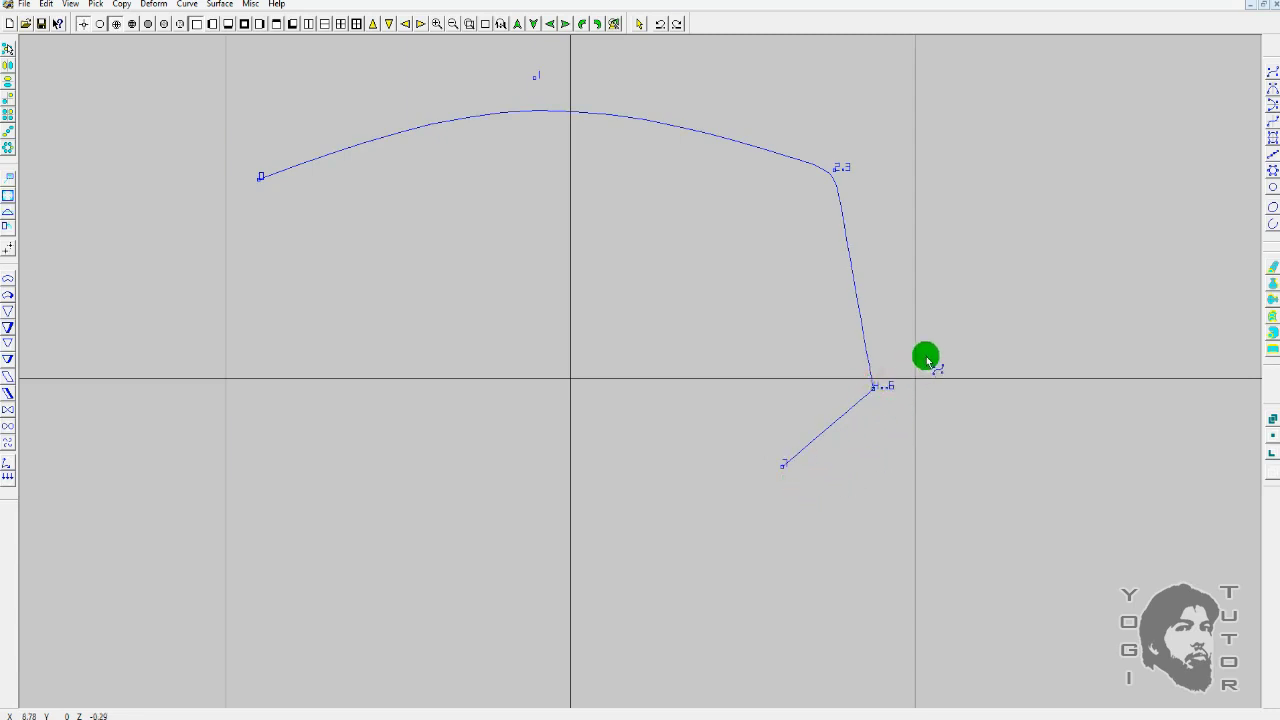
# Examine up close how the doubled upper corner and the tripled lower corner shape the curve
pyautogui.scroll(1, 927, 359)
pyautogui.moveTo(1023, 423); pyautogui.dragTo(943, 440, button='middle')
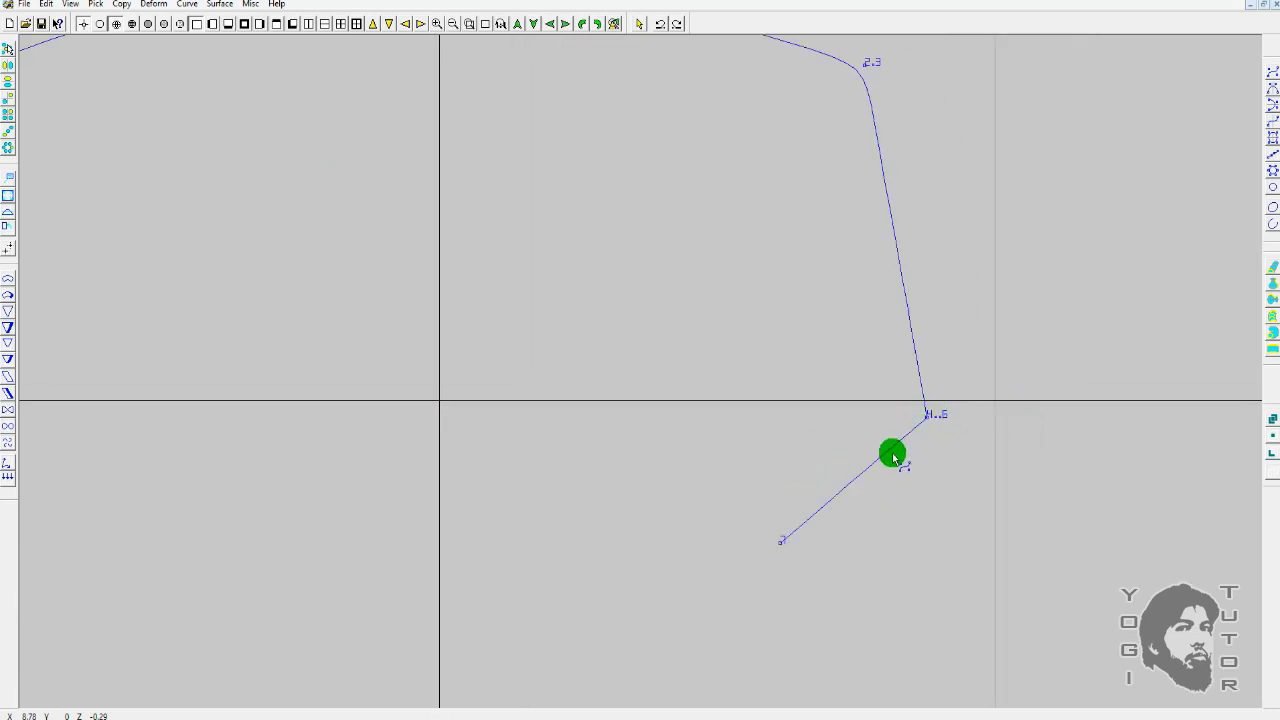
pyautogui.scroll(-1, 916, 352)
pyautogui.moveTo(877, 251); pyautogui.dragTo(891, 371, button='middle')
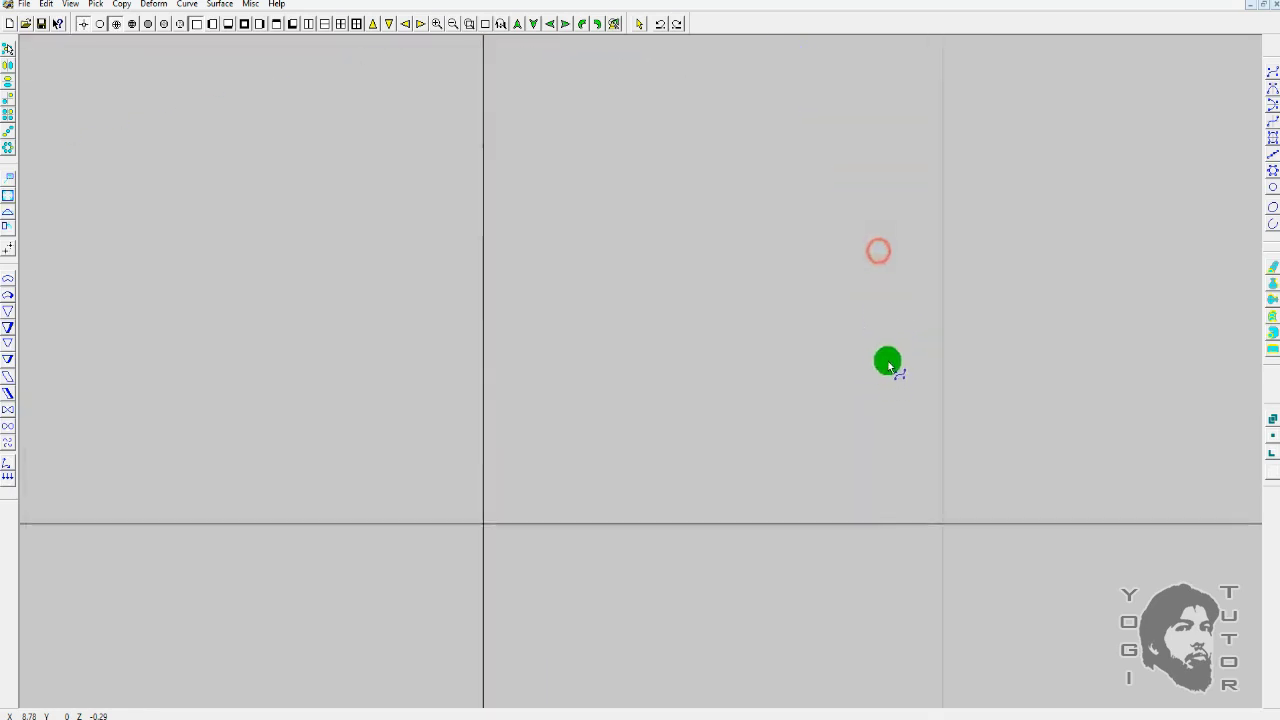
pyautogui.scroll(2, 838, 250)
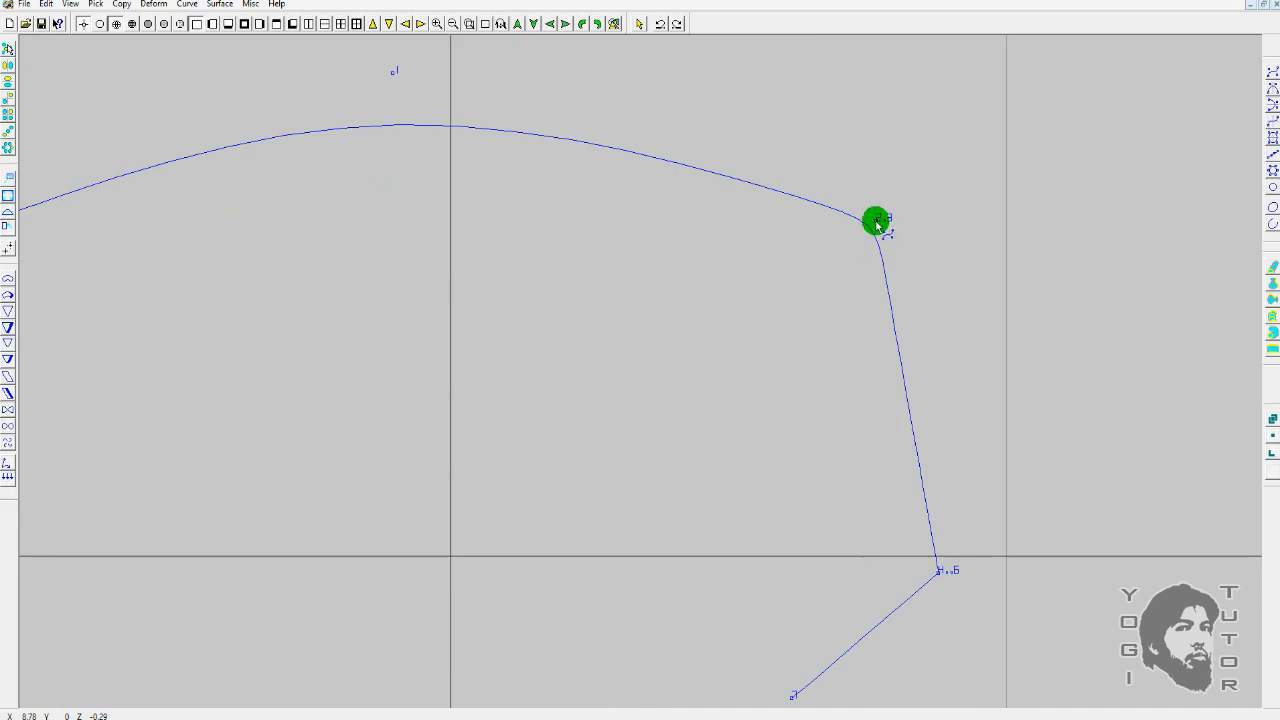
pyautogui.moveTo(966, 414); pyautogui.dragTo(814, 220, button='middle')
pyautogui.scroll(5, 860, 415)
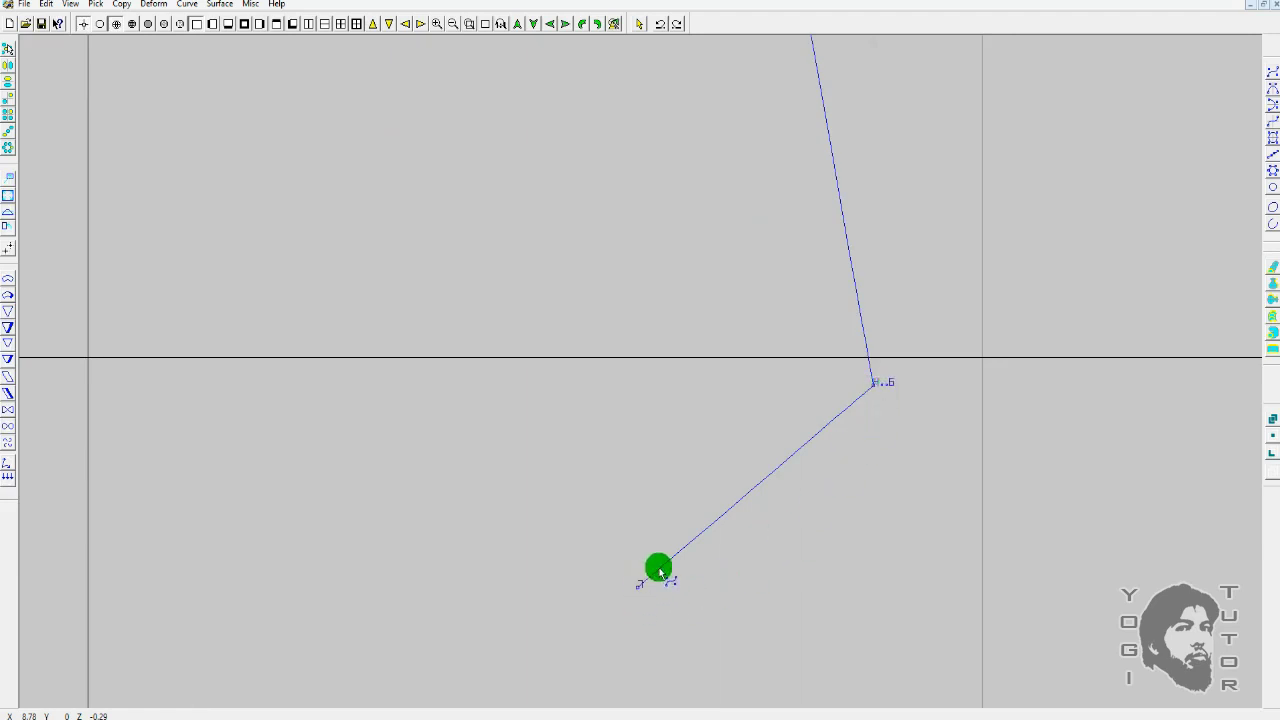
pyautogui.keyDown('shift'); pyautogui.moveTo(889, 366); pyautogui.dragTo(863, 260, button='right'); pyautogui.keyUp('shift')
pyautogui.keyDown('ctrl'); pyautogui.keyDown('shift'); pyautogui.moveTo(863, 260); pyautogui.dragTo(908, 427); pyautogui.keyUp('shift'); pyautogui.keyUp('ctrl')
pyautogui.keyDown('ctrl'); pyautogui.moveTo(785, 172); pyautogui.dragTo(820, 234); pyautogui.keyUp('ctrl')
pyautogui.keyDown('ctrl'); pyautogui.moveTo(593, 203); pyautogui.dragTo(700, 186); pyautogui.keyUp('ctrl')
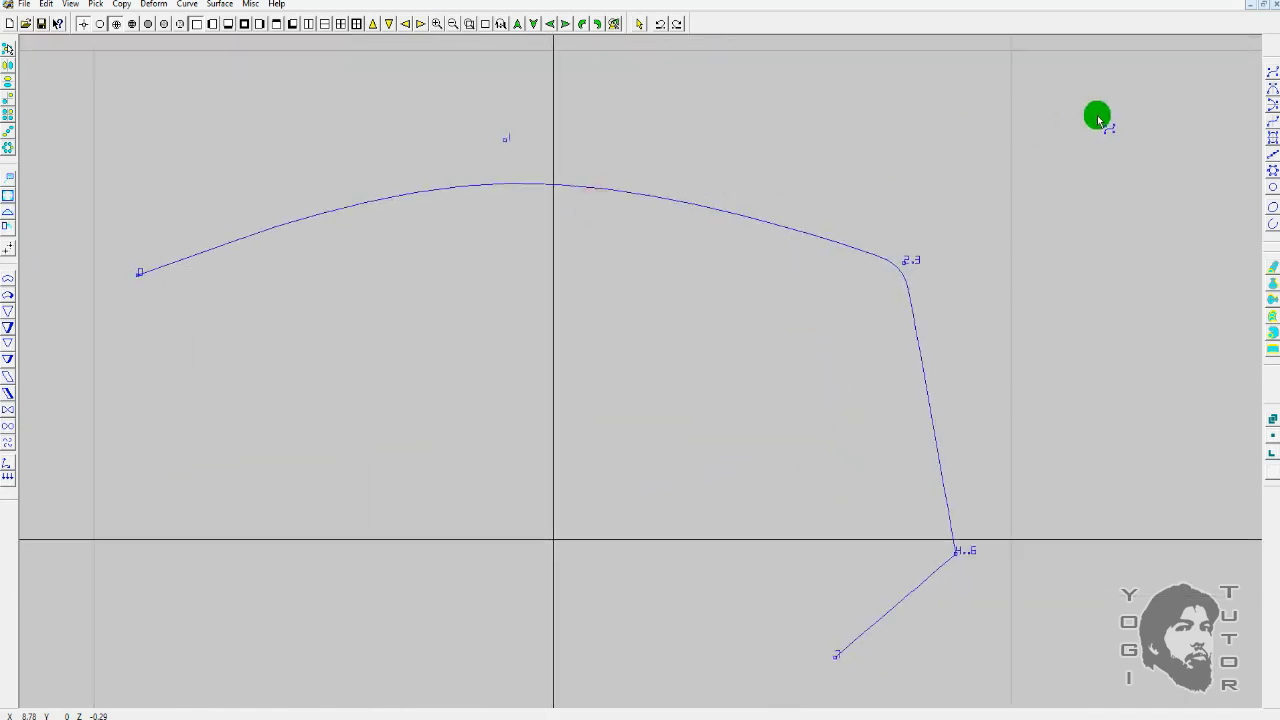
# Draw a second simple curve inside the first, with two closely spaced corner points near 7.1, 0, 5.4, continuing down to about 8.26, 0, -0.095
pyautogui.click(1272, 71)
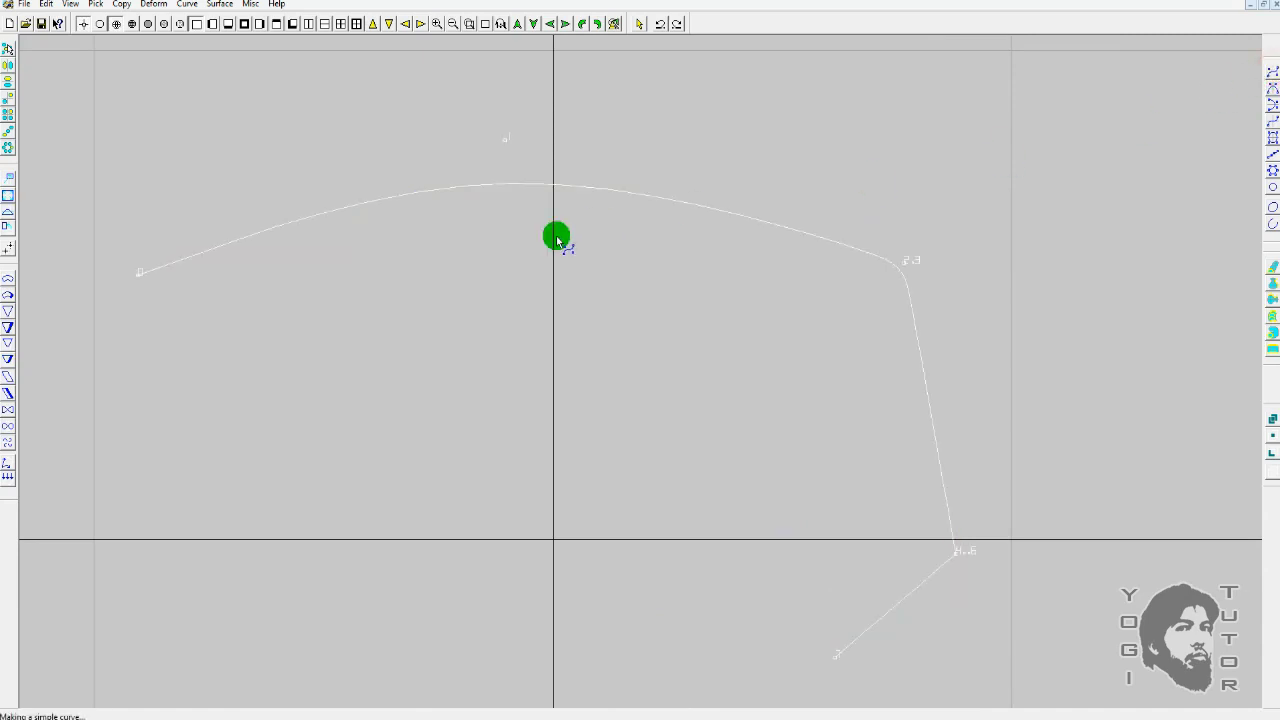
pyautogui.moveTo(140, 306); pyautogui.dragTo(491, 200)
pyautogui.click(872, 277)
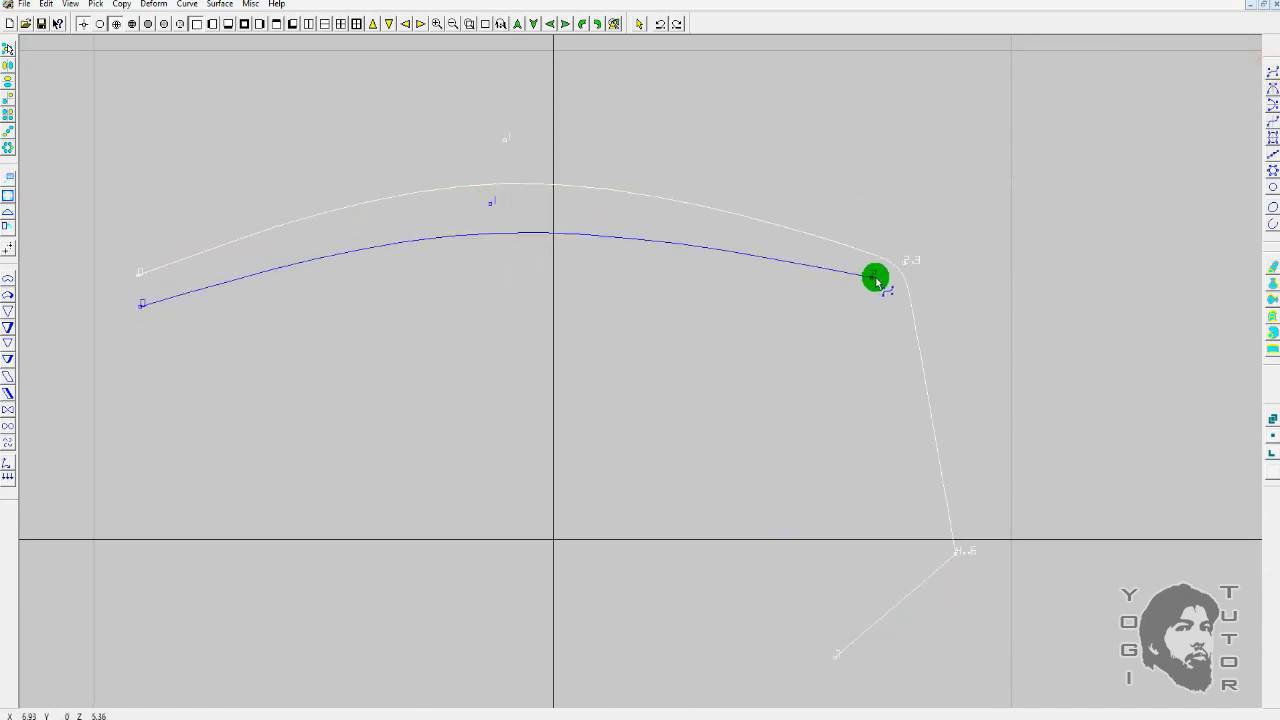
pyautogui.keyDown('ctrl'); pyautogui.moveTo(888, 266); pyautogui.dragTo(1029, 263, button='right'); pyautogui.keyUp('ctrl')
pyautogui.keyDown('ctrl'); pyautogui.moveTo(1029, 263); pyautogui.dragTo(896, 205); pyautogui.keyUp('ctrl')
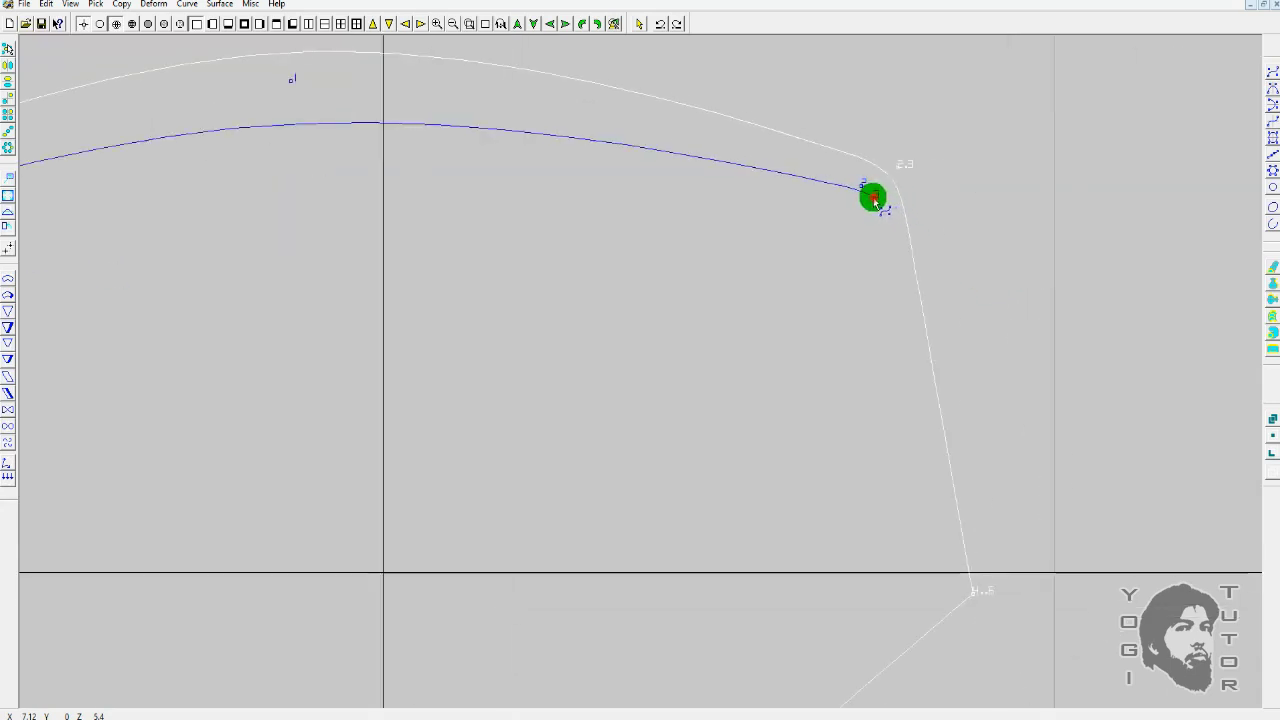
pyautogui.moveTo(872, 198); pyautogui.dragTo(868, 198)
pyautogui.moveTo(909, 303); pyautogui.dragTo(939, 581)
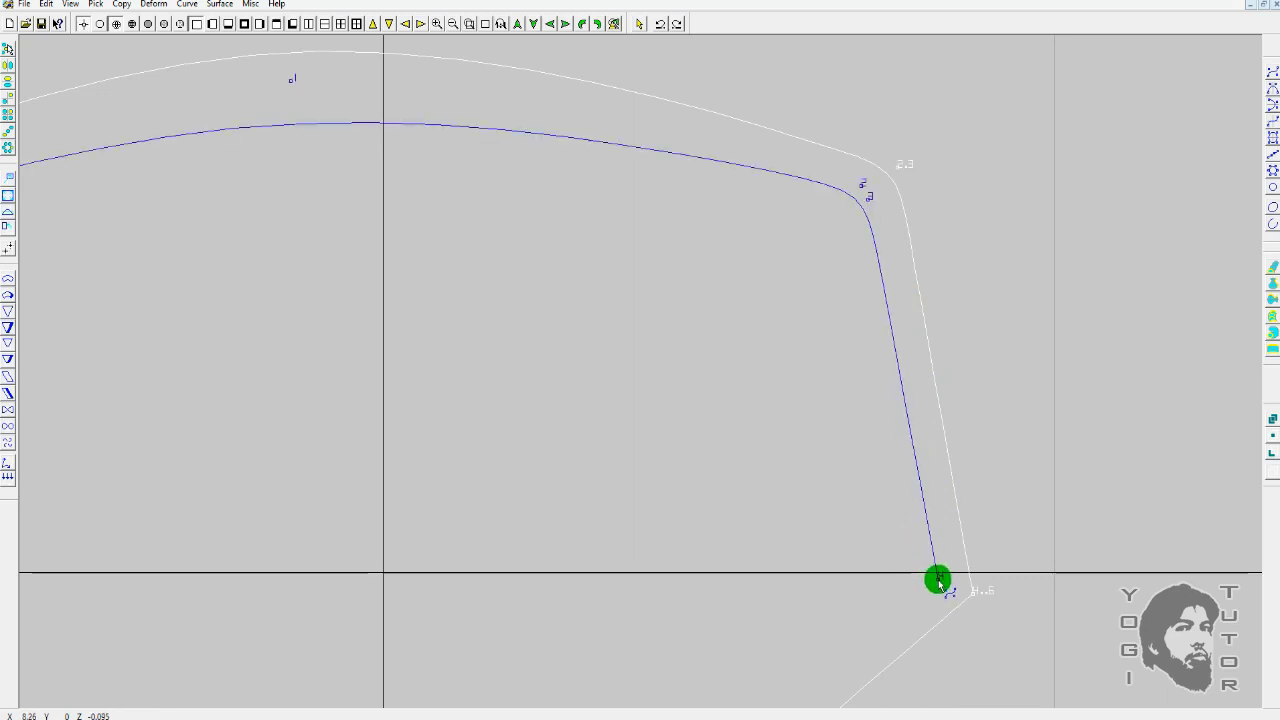
# Add closely spaced points around the inner curve's lower corner near 8.165, 0, -0.285, and finish it with a segment parallel to the outer one
pyautogui.scroll(1, 1010, 510)
pyautogui.moveTo(1028, 526); pyautogui.dragTo(828, 180, button='right')
pyautogui.scroll(2, 832, 222)
pyautogui.click(912, 327)
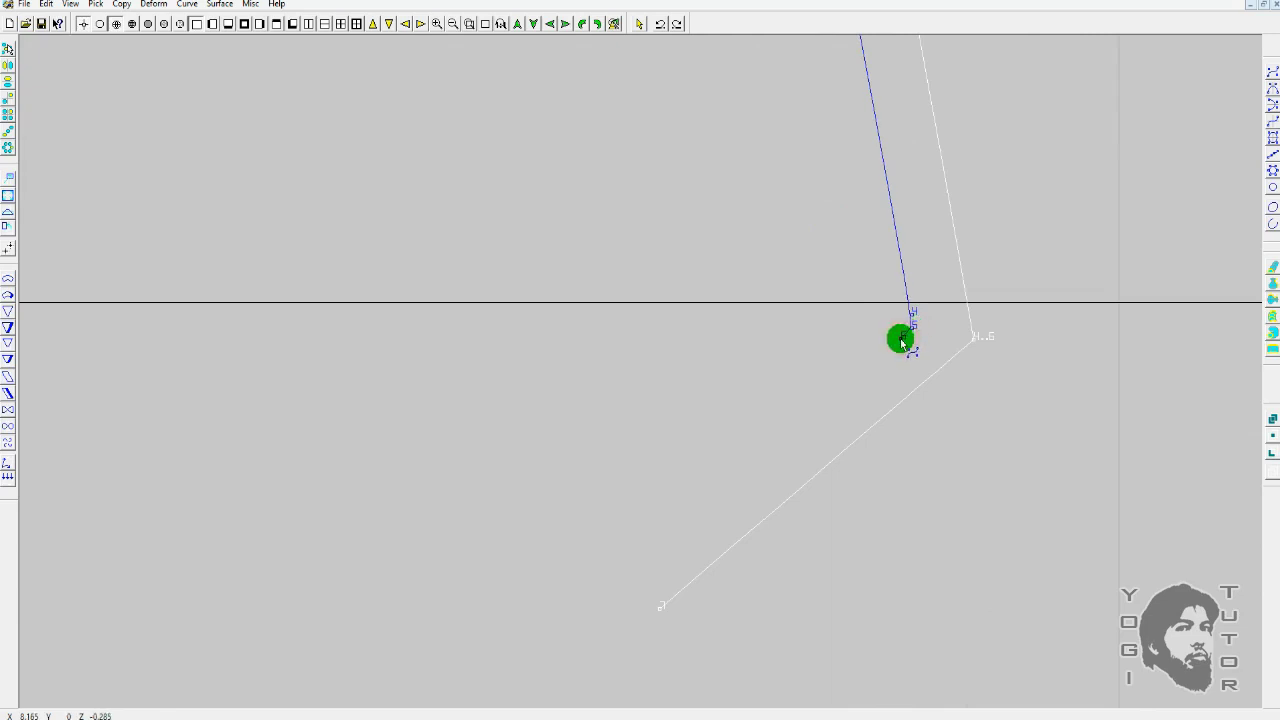
pyautogui.moveTo(643, 535); pyautogui.dragTo(629, 560)
pyautogui.press('Escape')
# Compare the corners made with closely spaced points against the doubled and tripled corners of the outer curve
pyautogui.scroll(-7, 957, 328)
pyautogui.moveTo(897, 277); pyautogui.dragTo(888, 366, button='middle')
pyautogui.scroll(9, 853, 414)
pyautogui.moveTo(927, 427); pyautogui.dragTo(837, 286, button='middle')
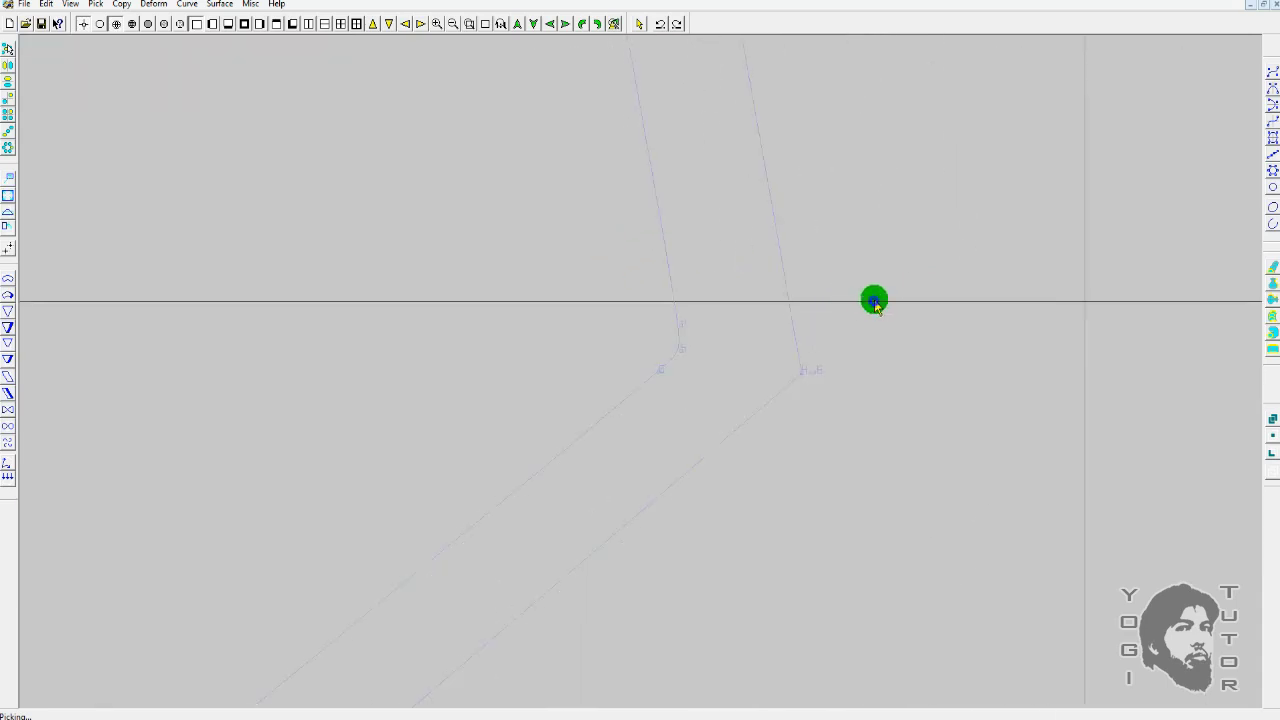
pyautogui.keyDown('alt'); pyautogui.keyDown('shift'); pyautogui.moveTo(683, 366); pyautogui.dragTo(805, 248); pyautogui.keyUp('shift'); pyautogui.keyUp('alt')
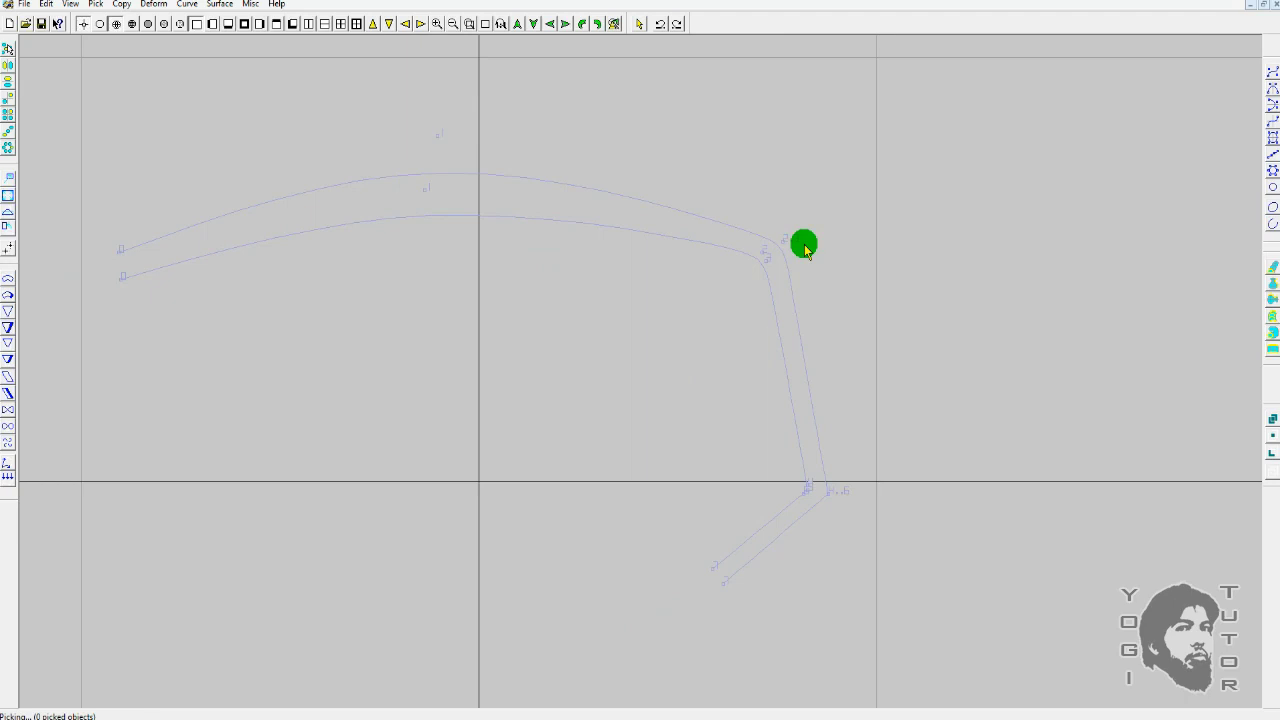
pyautogui.scroll(2, 822, 231)
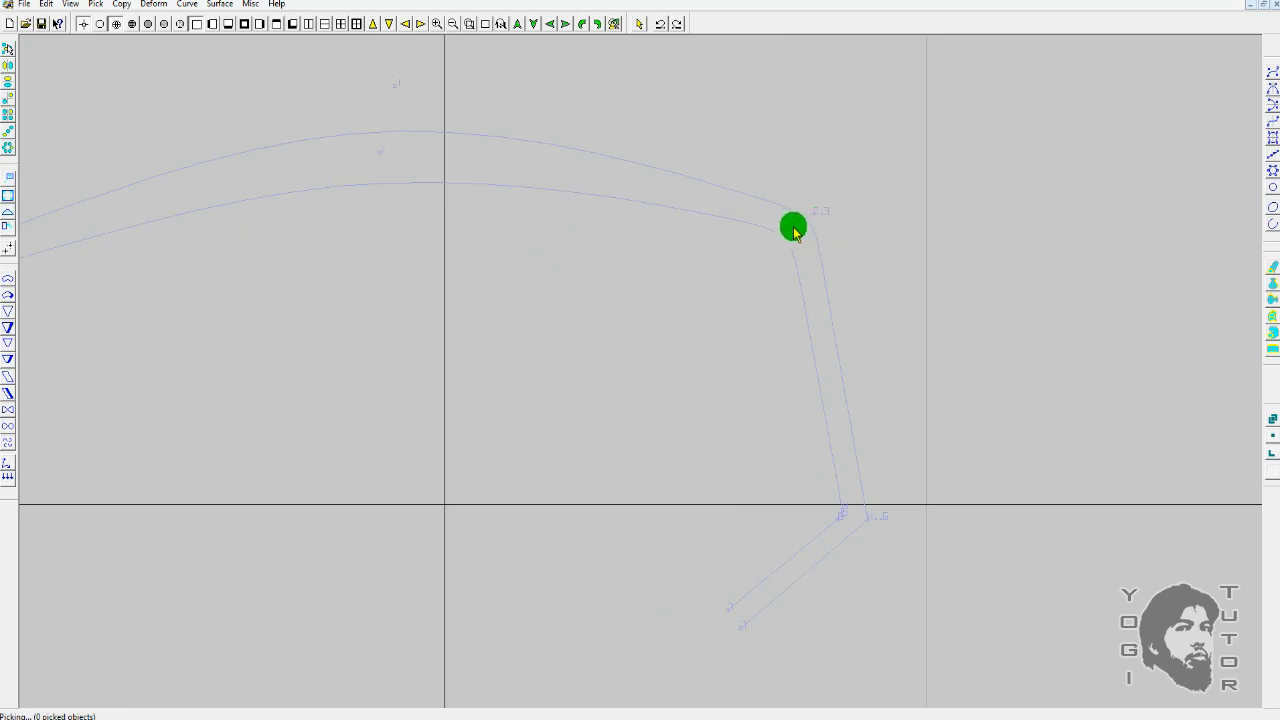
# Pick both the inner and outer curves and delete them
pyautogui.scroll(-1, 792, 230)
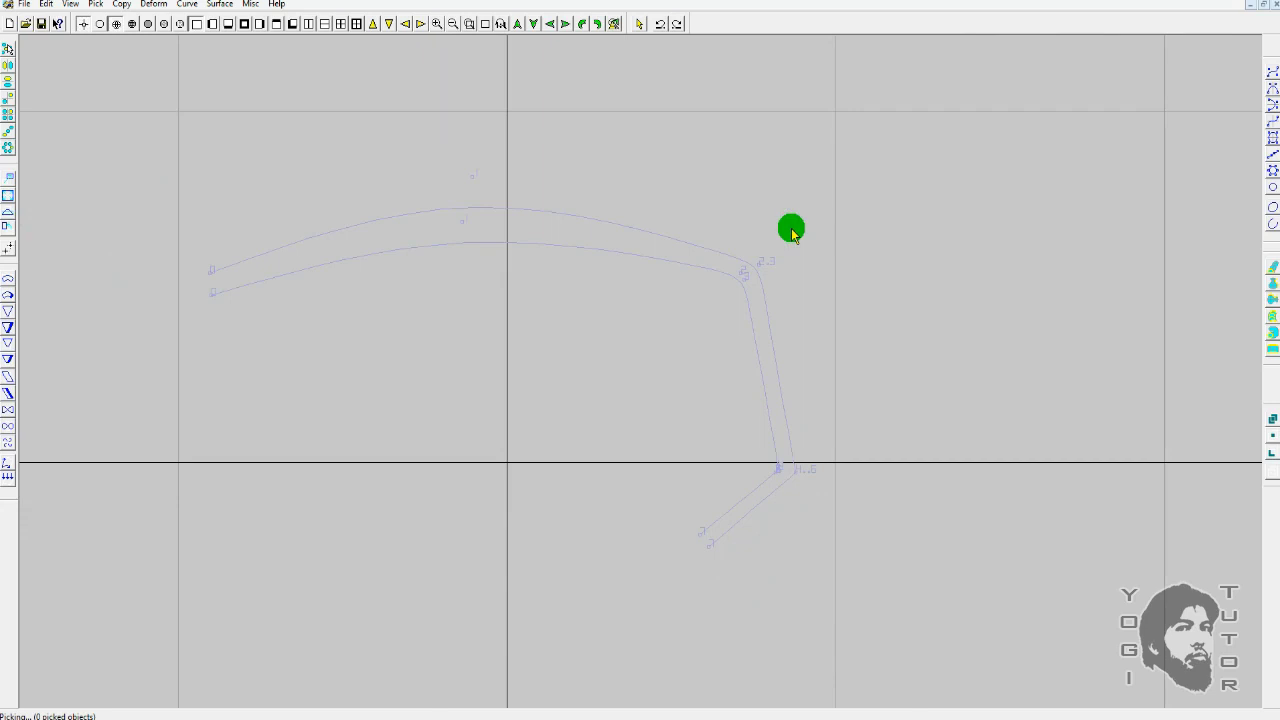
pyautogui.moveTo(775, 224); pyautogui.dragTo(854, 228, button='right')
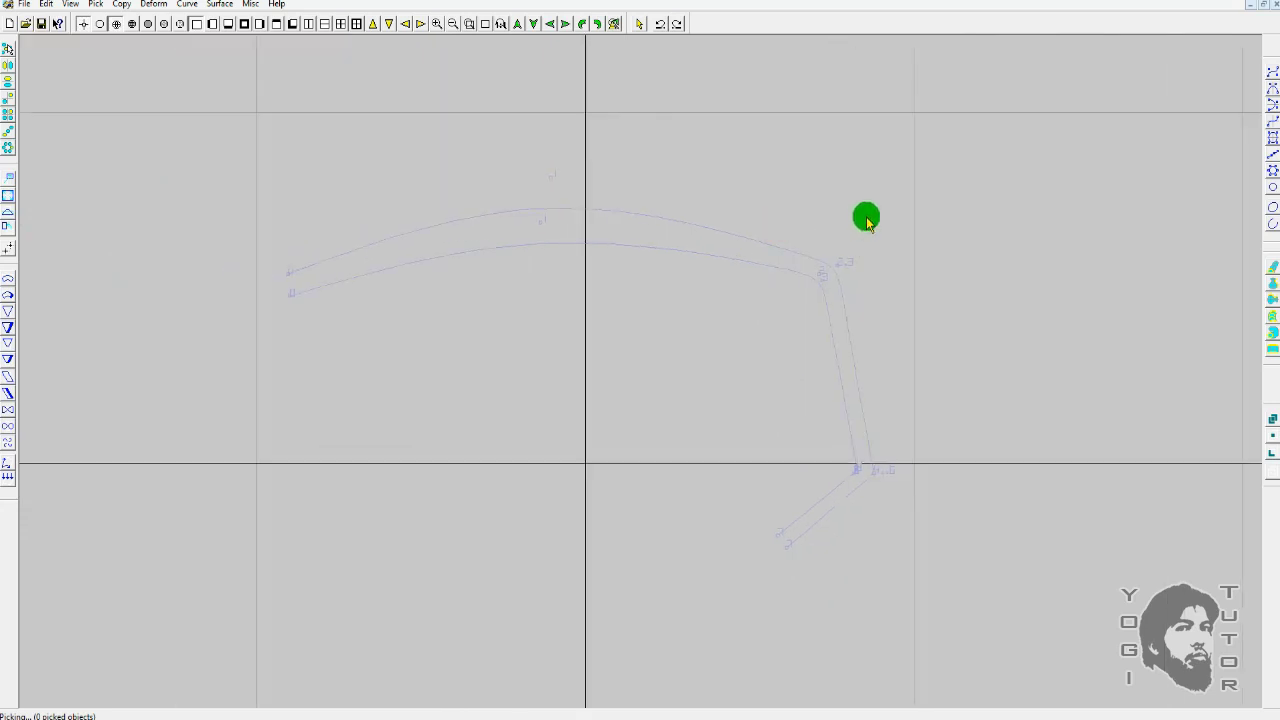
pyautogui.moveTo(866, 216); pyautogui.dragTo(742, 318)
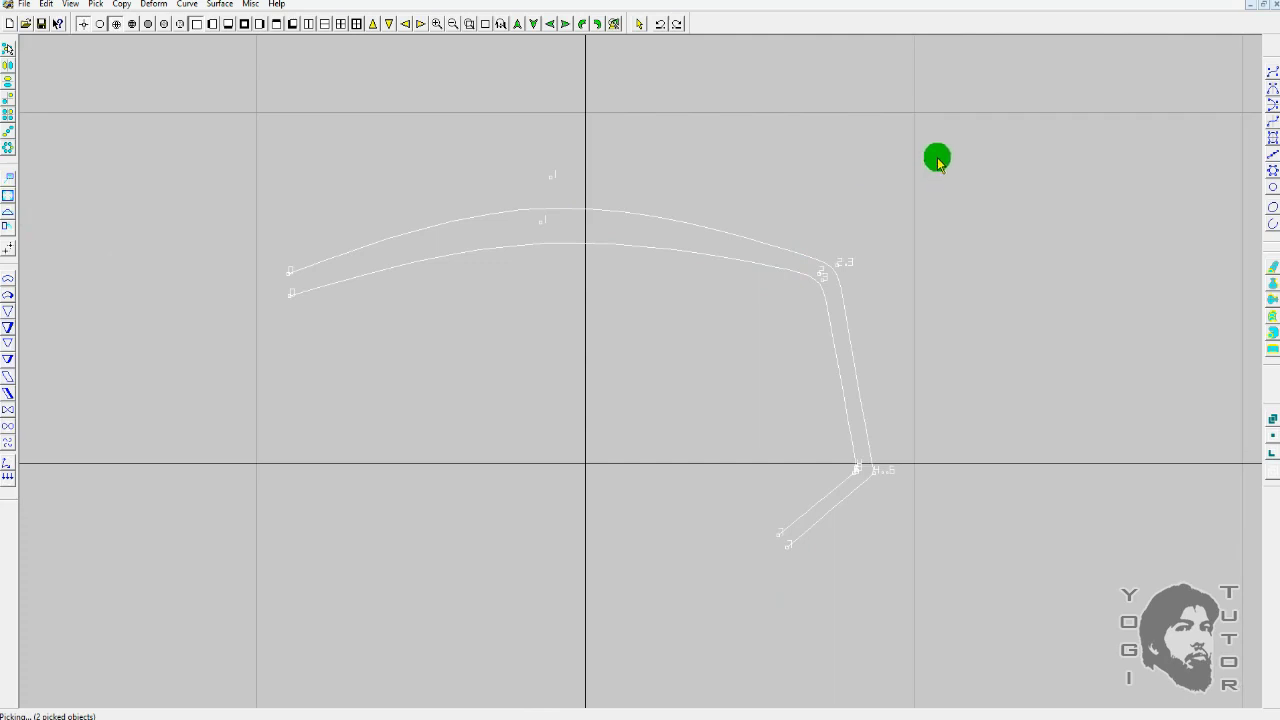
pyautogui.press('Delete')
# Draw a six-point simple curve arching above the horizontal axis and ending at about 14.89, 0, -0.53
pyautogui.click(1272, 72)
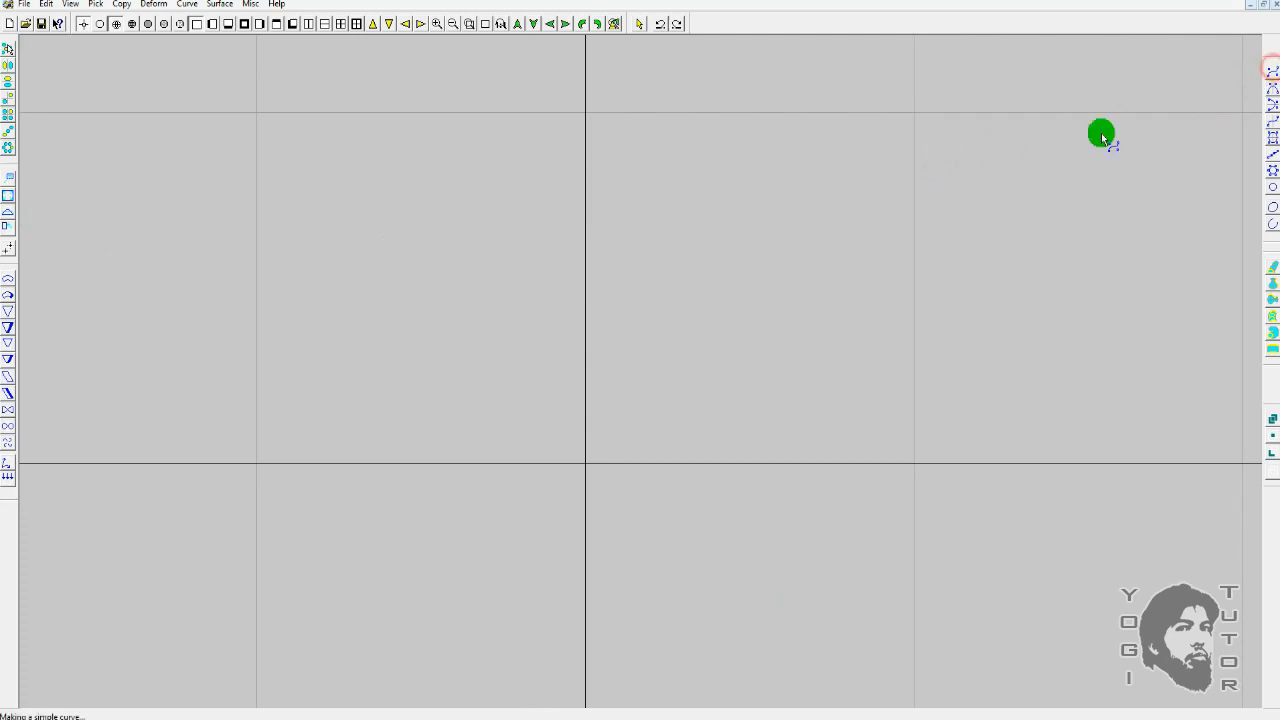
pyautogui.click(360, 243)
pyautogui.click(769, 206)
pyautogui.click(936, 284)
pyautogui.click(1014, 371)
pyautogui.click(1076, 479)
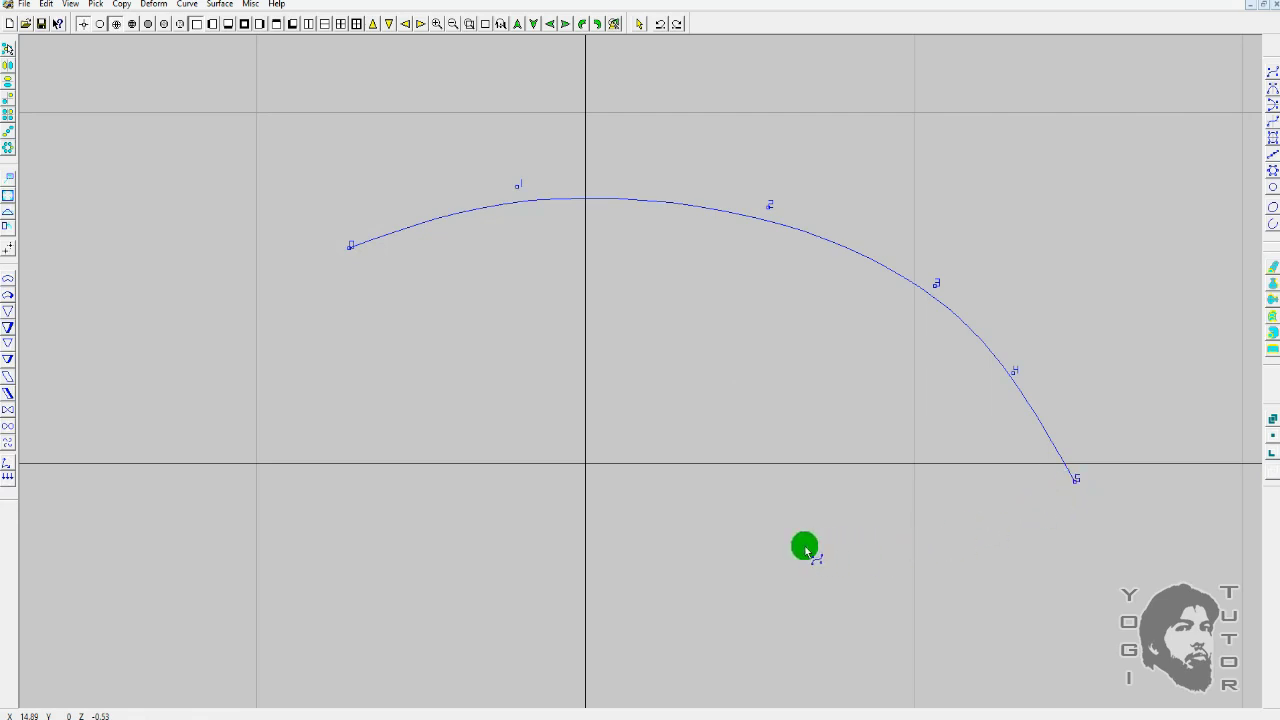
# Try extra points past the curve's end at 6.68, 0, -2.36 and before its start at -3.6, 0, 1 and -9.43, 0, 0.63, removing each
pyautogui.click(806, 549)
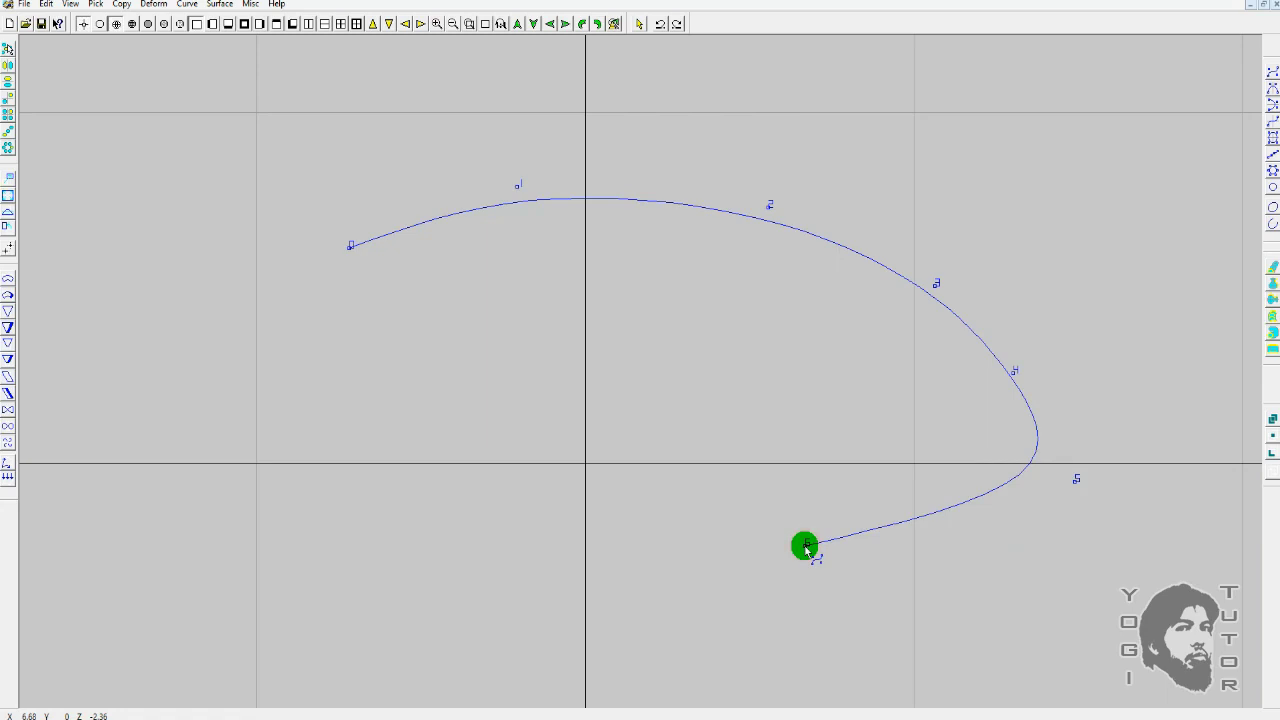
pyautogui.rightClick(806, 550)
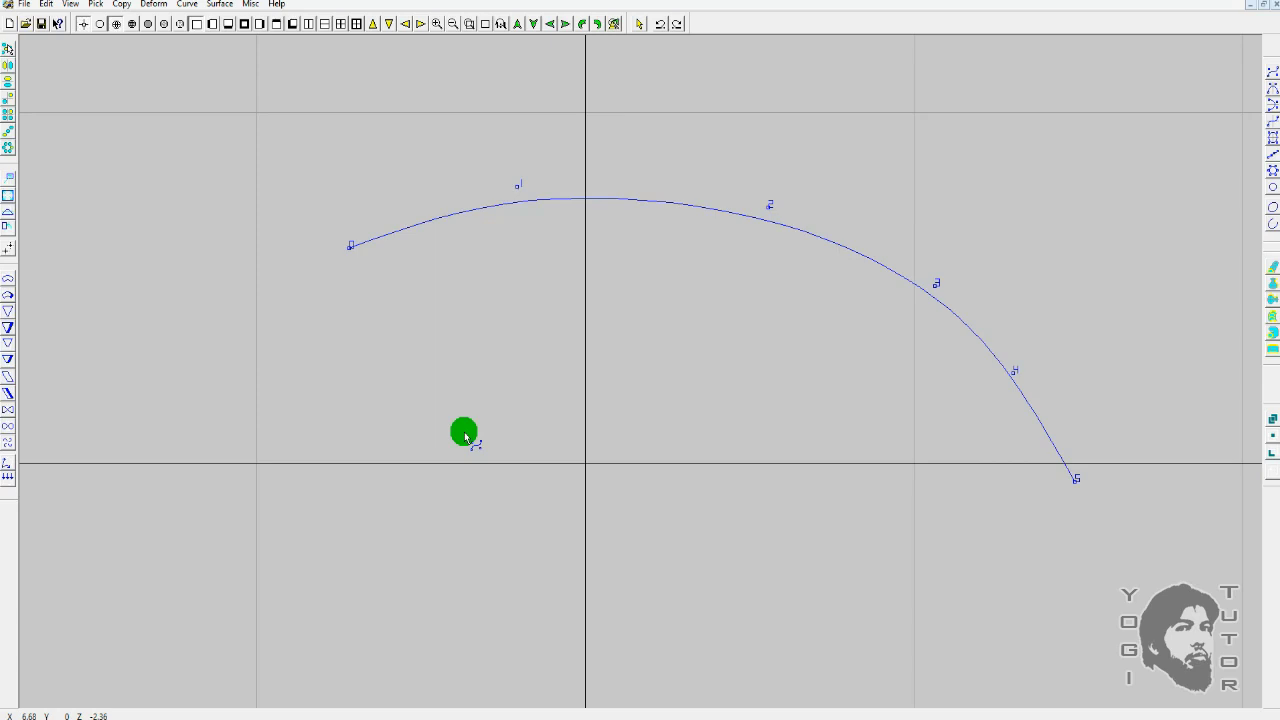
pyautogui.click(467, 432)
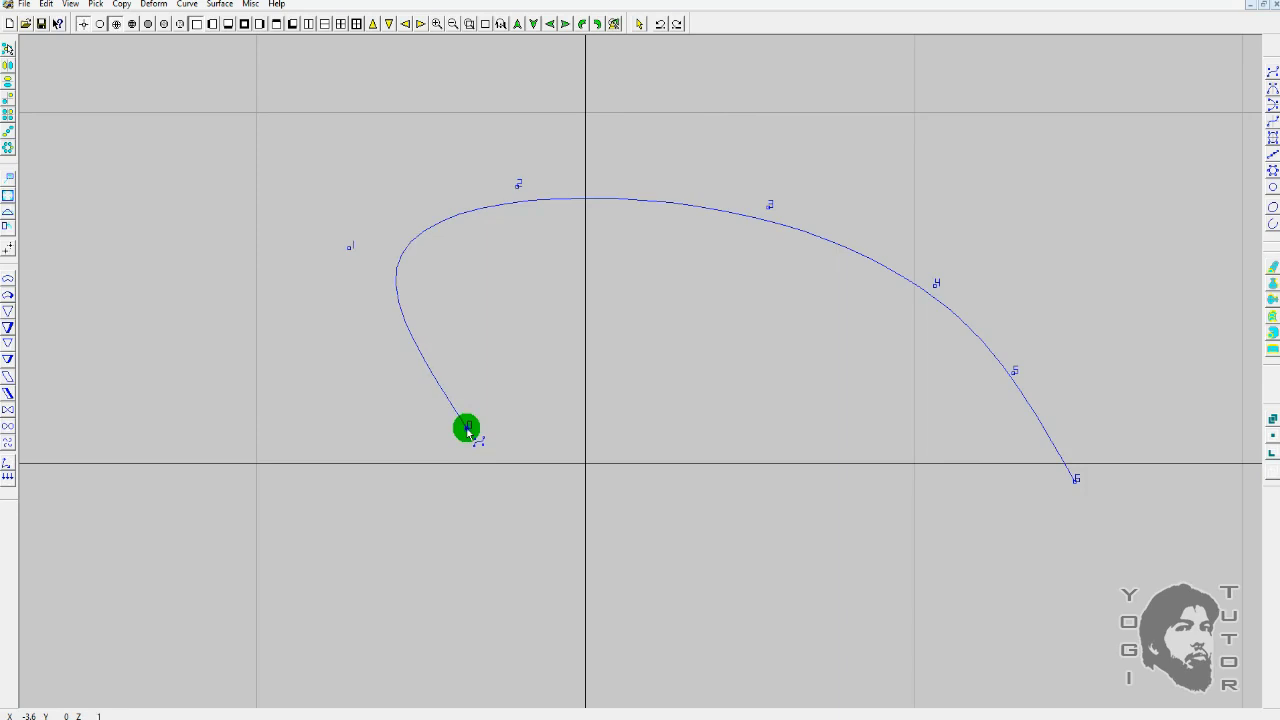
pyautogui.click(467, 432)
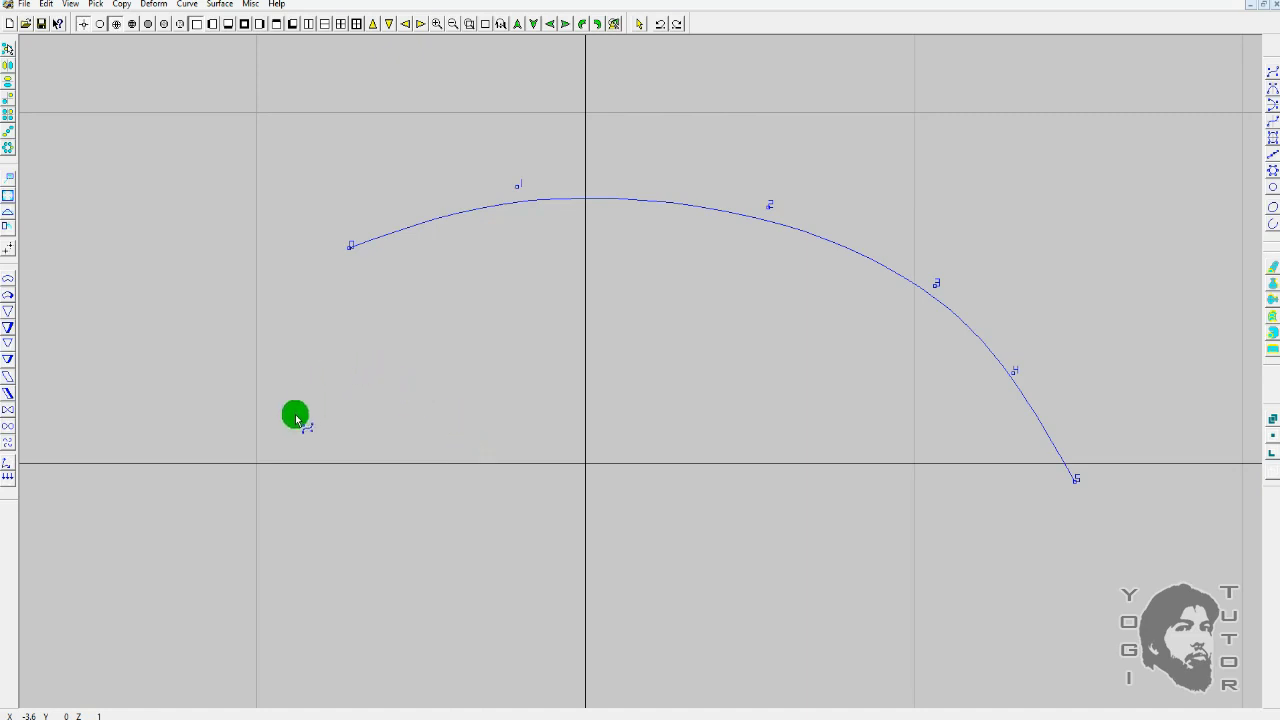
pyautogui.click(277, 446)
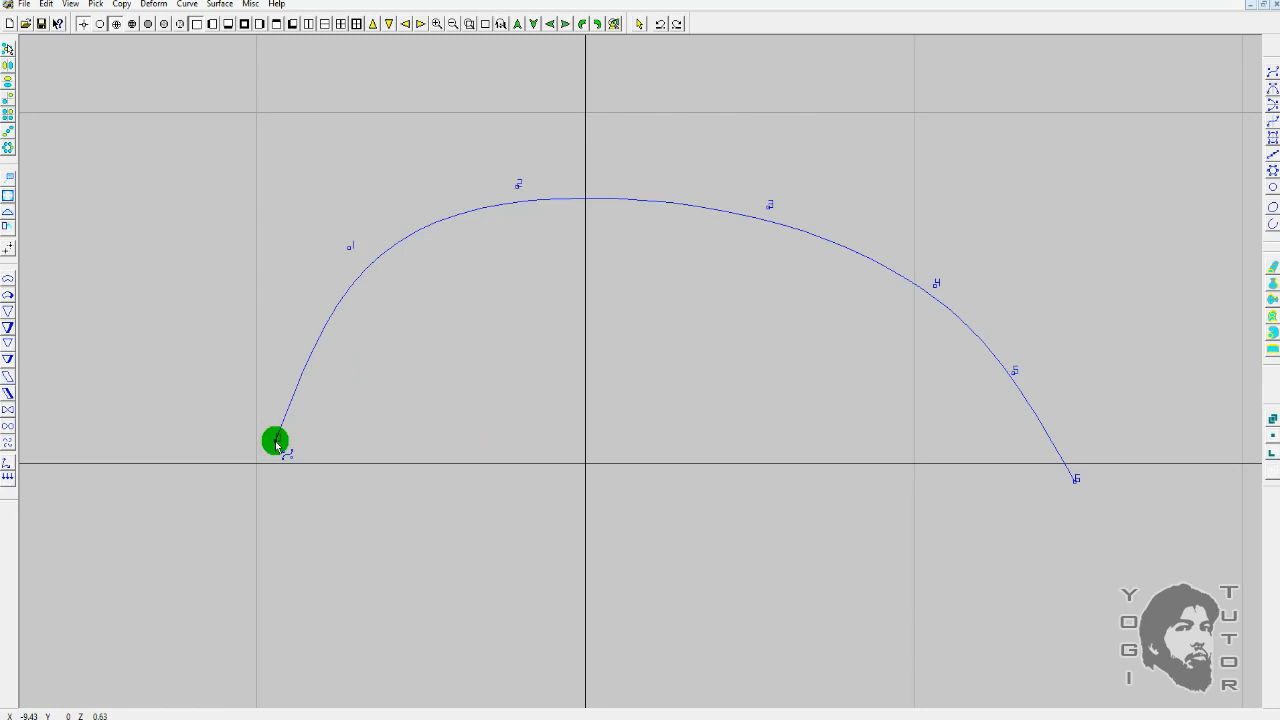
pyautogui.click(277, 446)
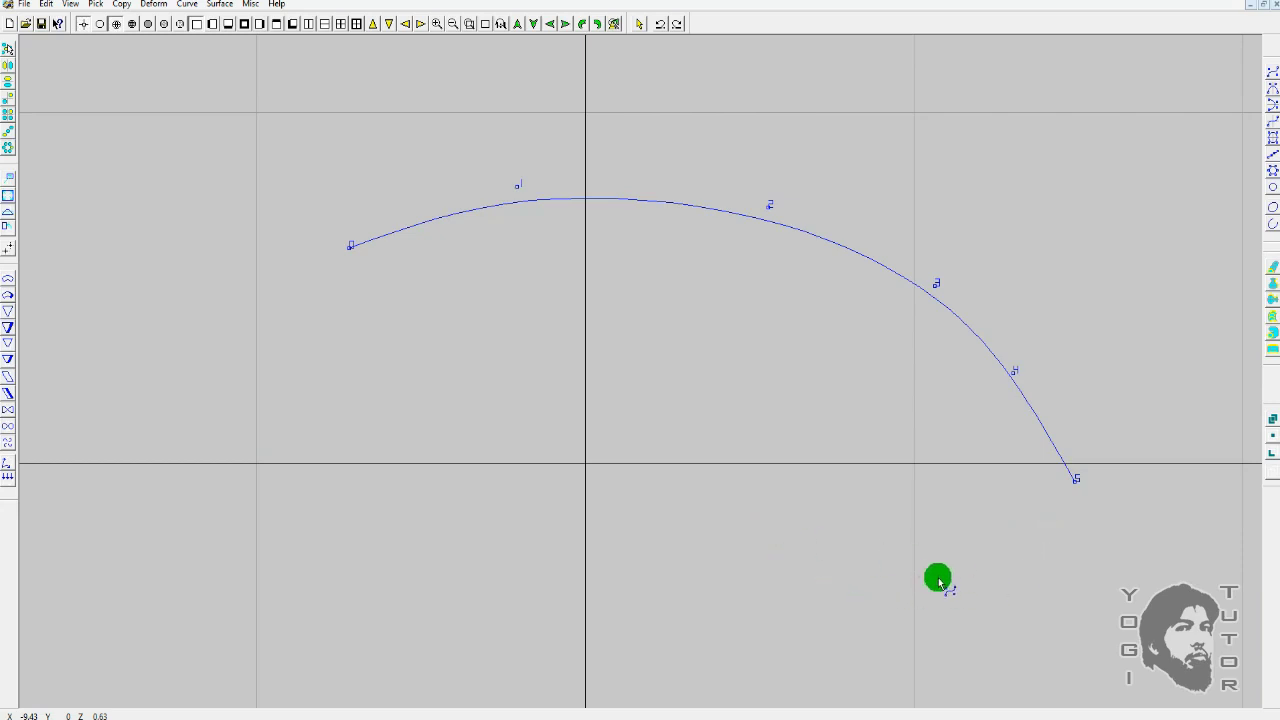
pyautogui.moveTo(938, 580); pyautogui.dragTo(935, 580)
pyautogui.press('BackSpace')
# Move points 4 and 3 of the curve slightly outward, placing point 3 at about 10.47, 0, 5.38
pyautogui.moveTo(1015, 378); pyautogui.dragTo(1019, 376)
pyautogui.moveTo(936, 285); pyautogui.dragTo(929, 275)
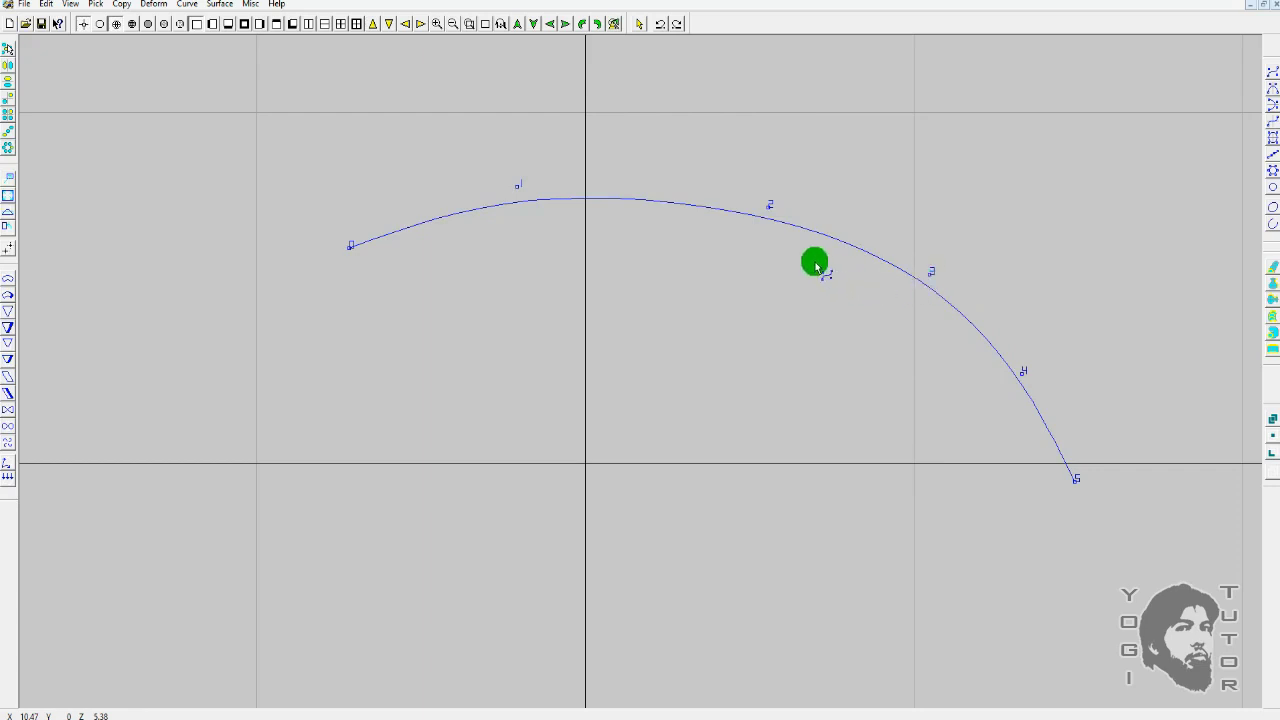
# Double point 2 and triple the point at about 13.26, 0, 2.55, and move the doubled point to about 5.45, 0, 7.34
pyautogui.click(769, 208)
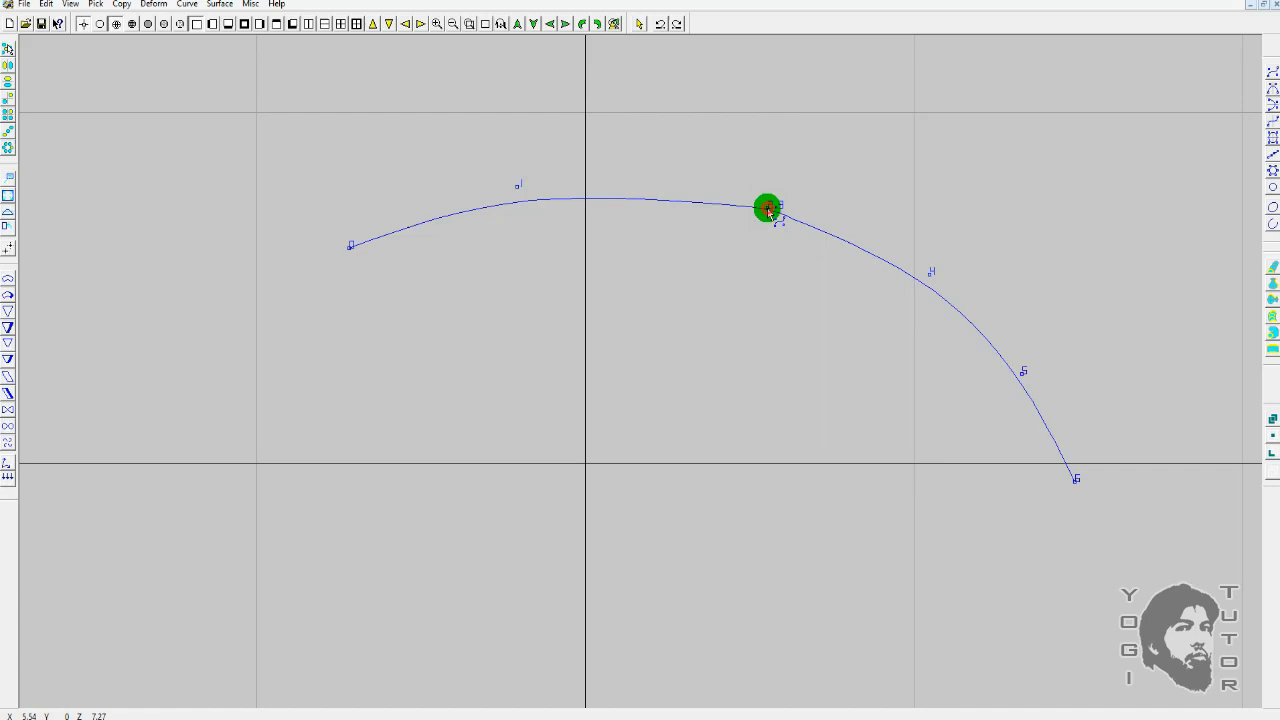
pyautogui.click(1022, 374)
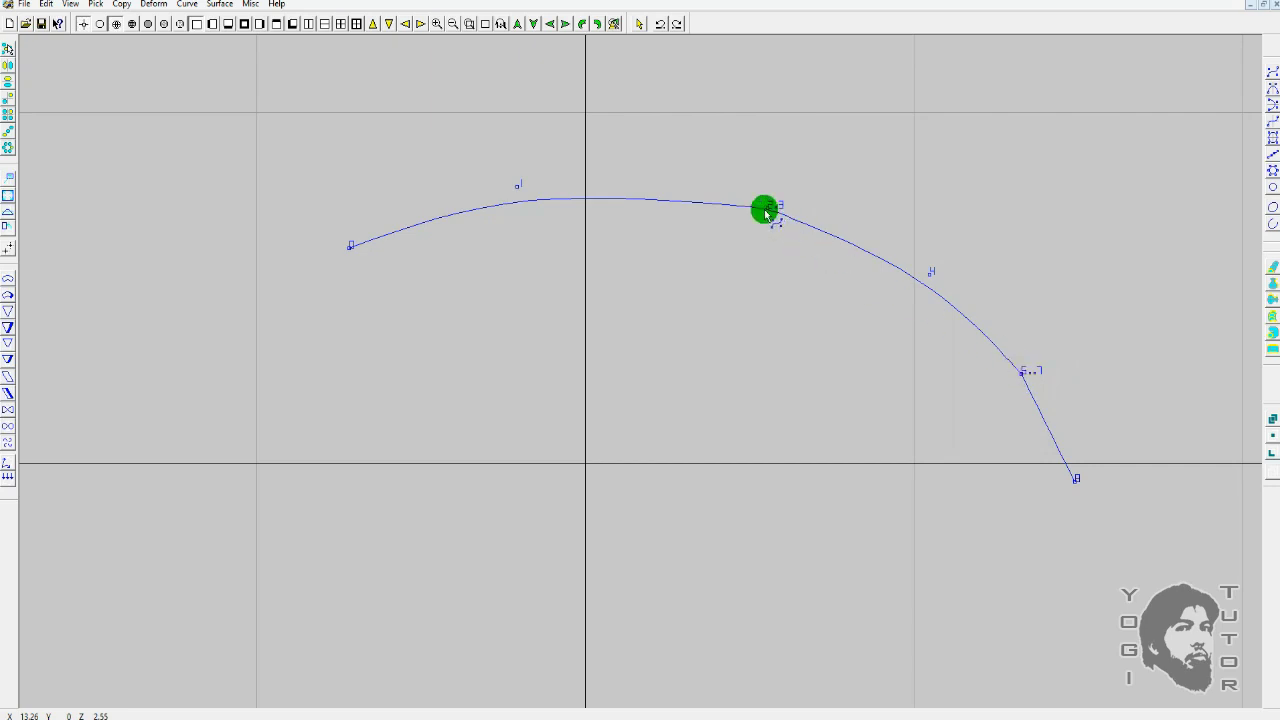
pyautogui.scroll(3, 775, 205)
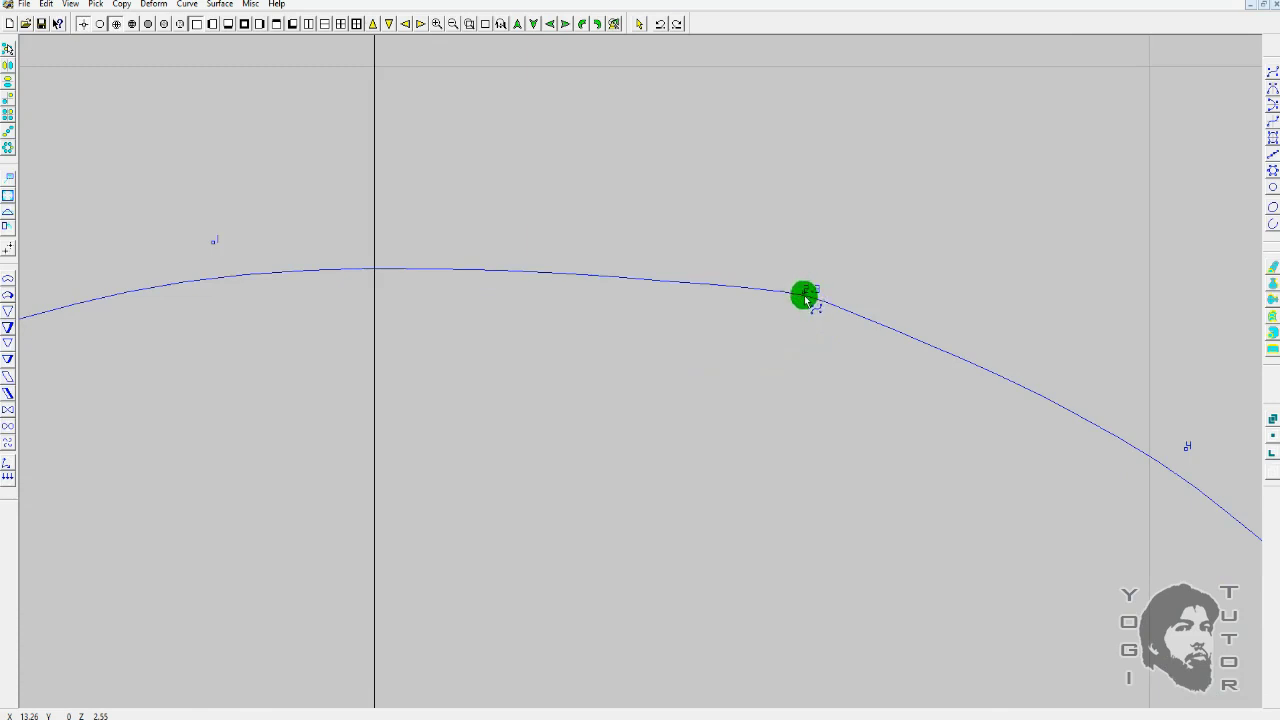
pyautogui.moveTo(805, 296); pyautogui.dragTo(798, 290)
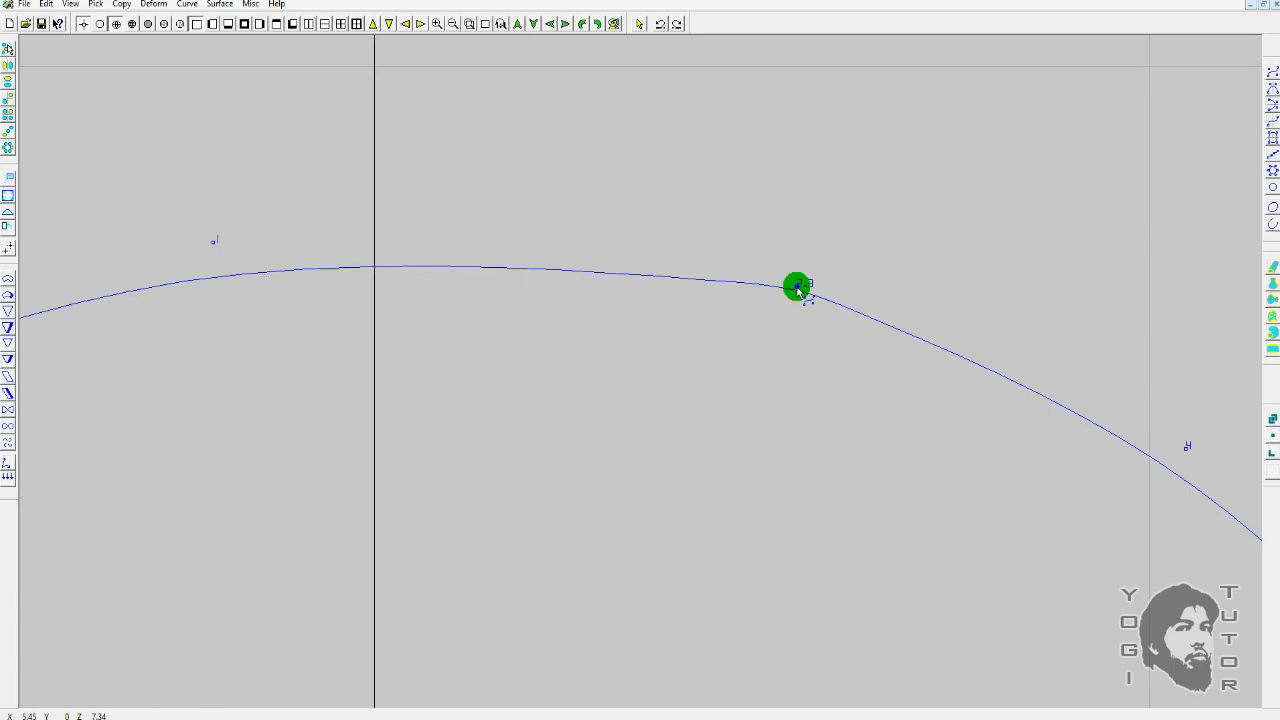
# Remove duplicate points from the doubled point 2 and from the tripled corner near 13.2, 0, 2.45
pyautogui.scroll(-3, 797, 289)
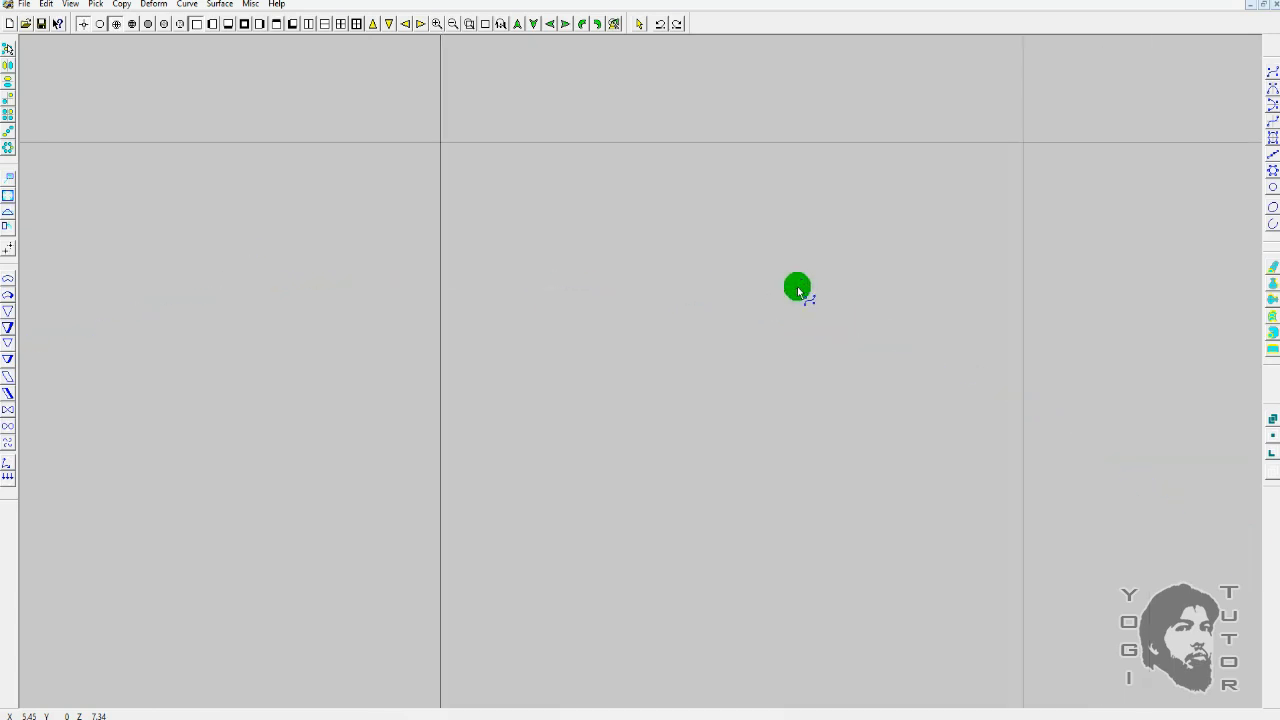
pyautogui.press('space')
pyautogui.moveTo(963, 454); pyautogui.dragTo(887, 370)
pyautogui.press('Delete')
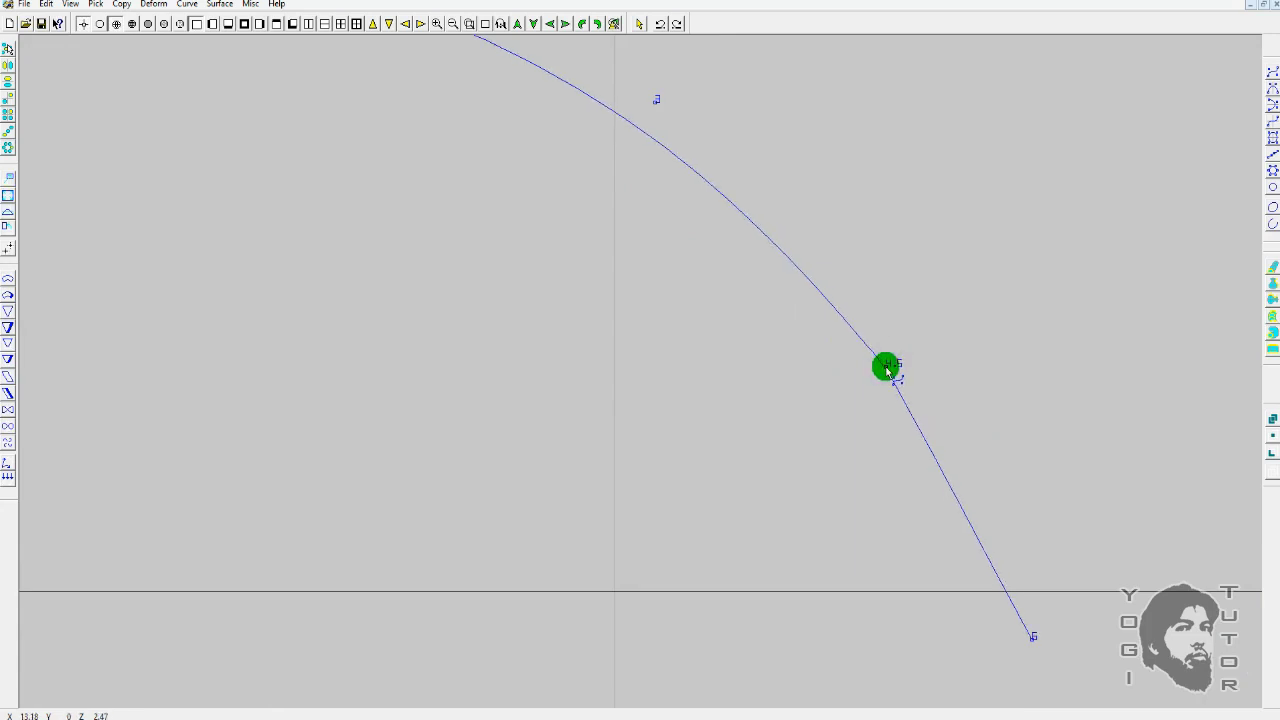
pyautogui.rightClick(886, 368)
pyautogui.scroll(-6, 945, 347)
pyautogui.moveTo(749, 363); pyautogui.dragTo(937, 380)
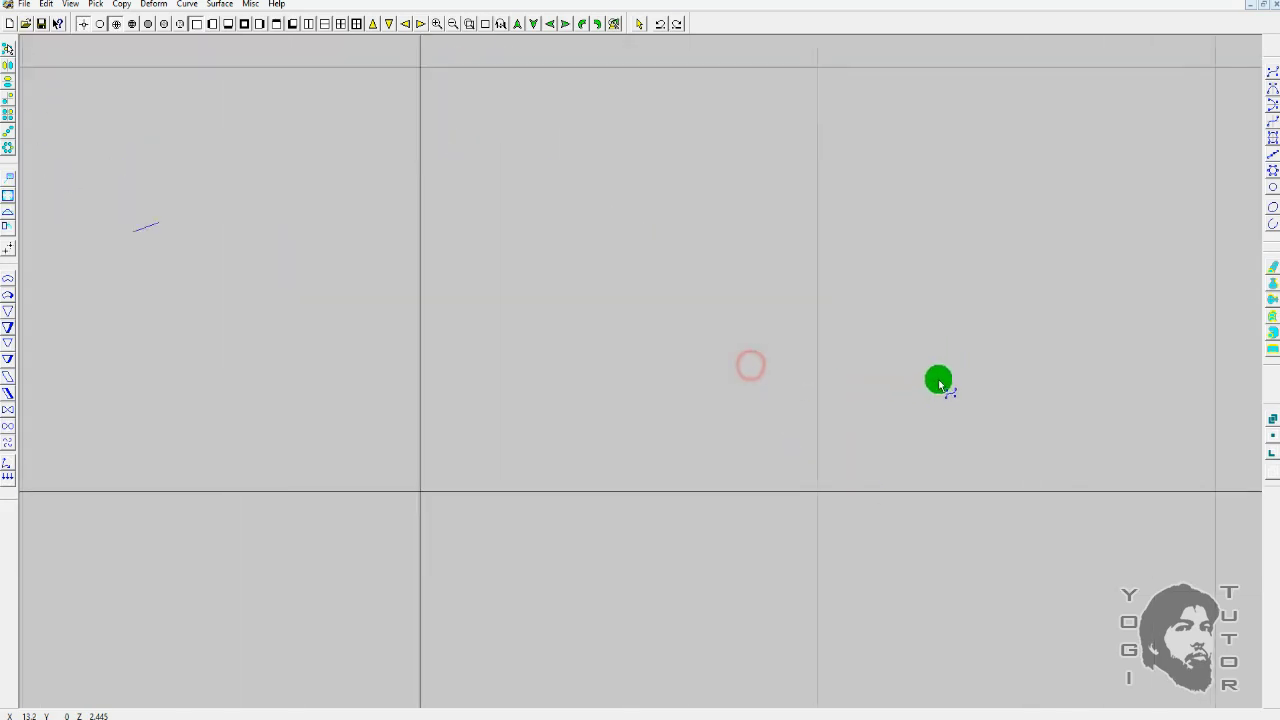
# Move the curve's point 1 to about -3.62, 0, 7.64 and insert an extra point between points 1 and 2, slightly above the curve
pyautogui.moveTo(748, 334); pyautogui.dragTo(780, 328)
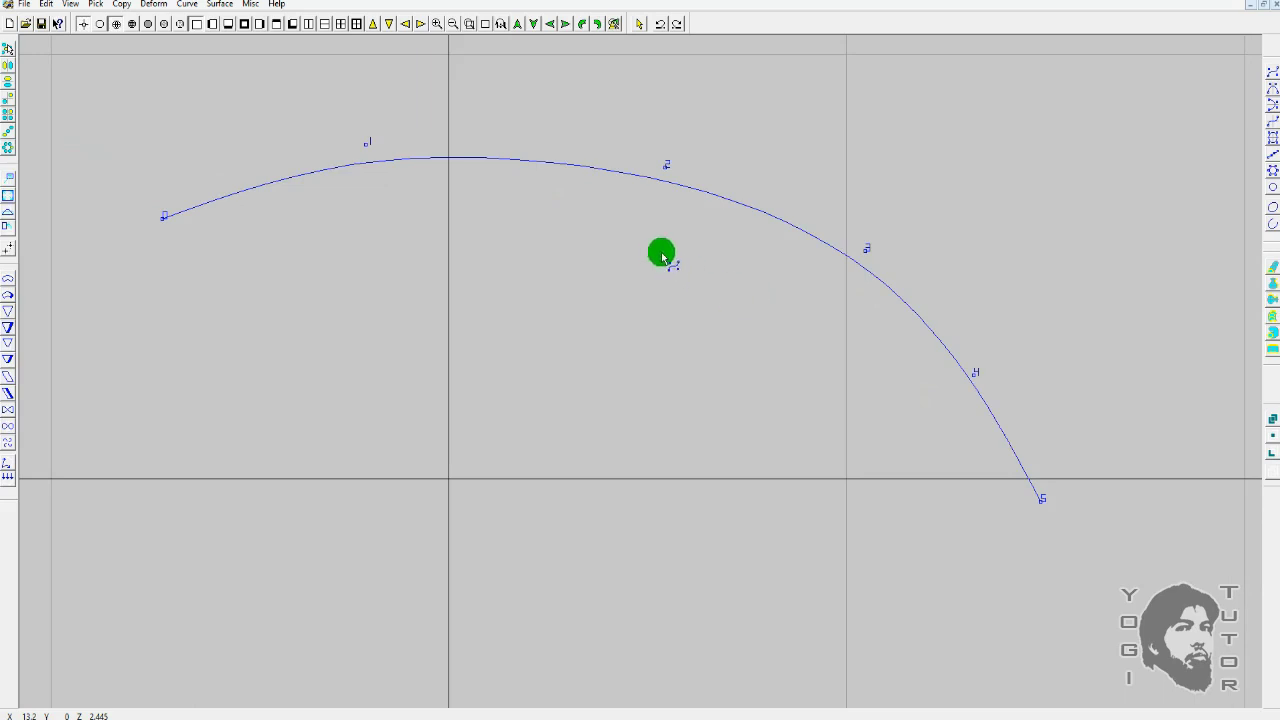
pyautogui.scroll(-1, 661, 258)
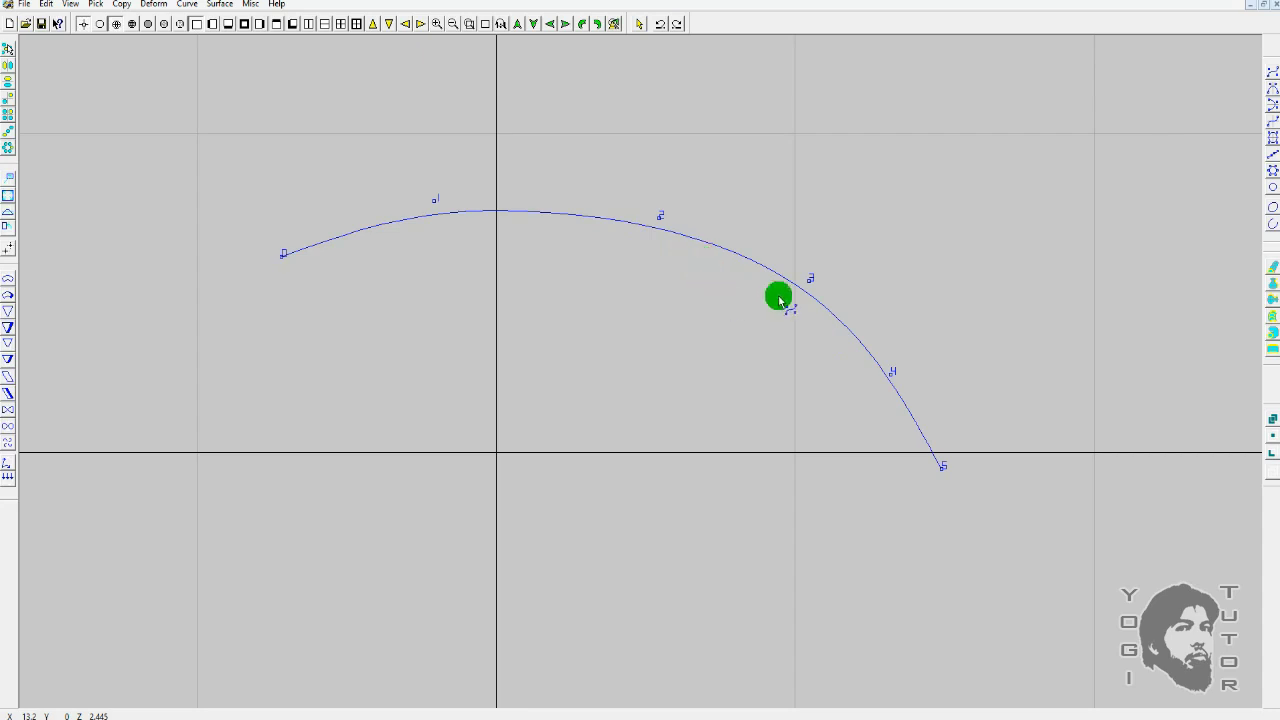
pyautogui.moveTo(551, 240); pyautogui.dragTo(576, 235, button='right')
pyautogui.keyDown('ctrl'); pyautogui.moveTo(576, 234); pyautogui.dragTo(680, 301); pyautogui.keyUp('ctrl')
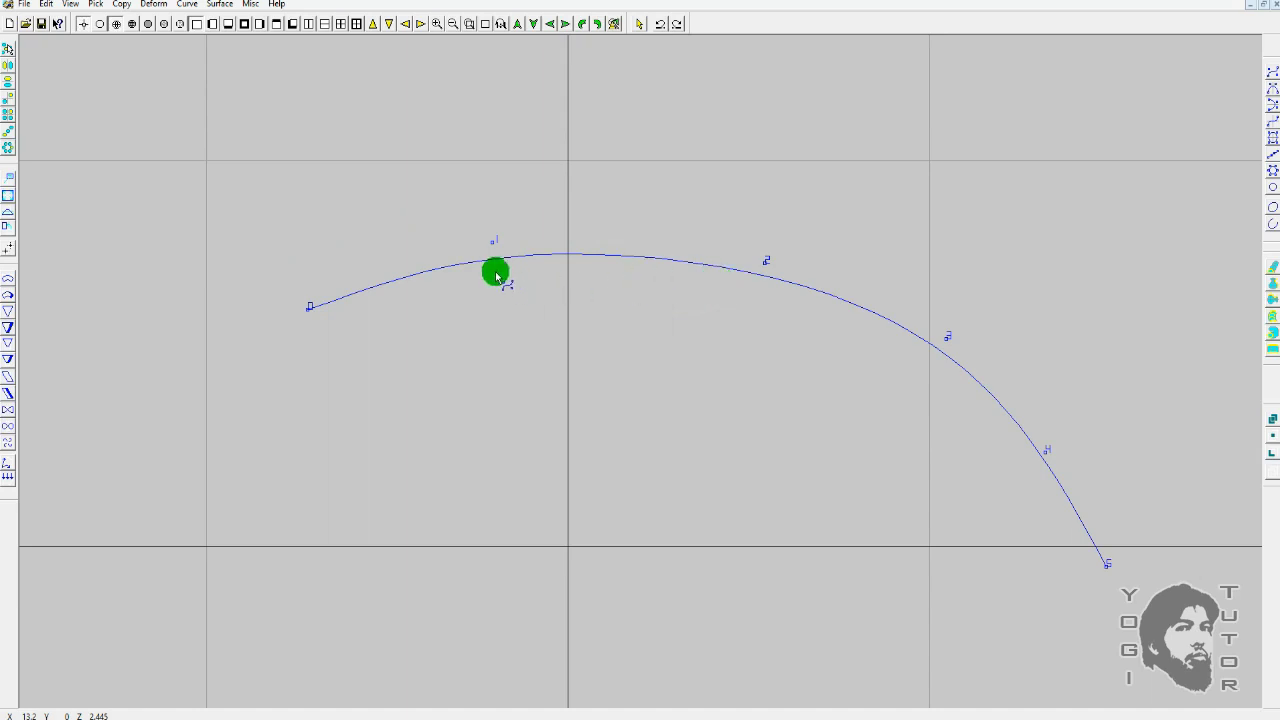
pyautogui.moveTo(491, 242); pyautogui.dragTo(465, 252)
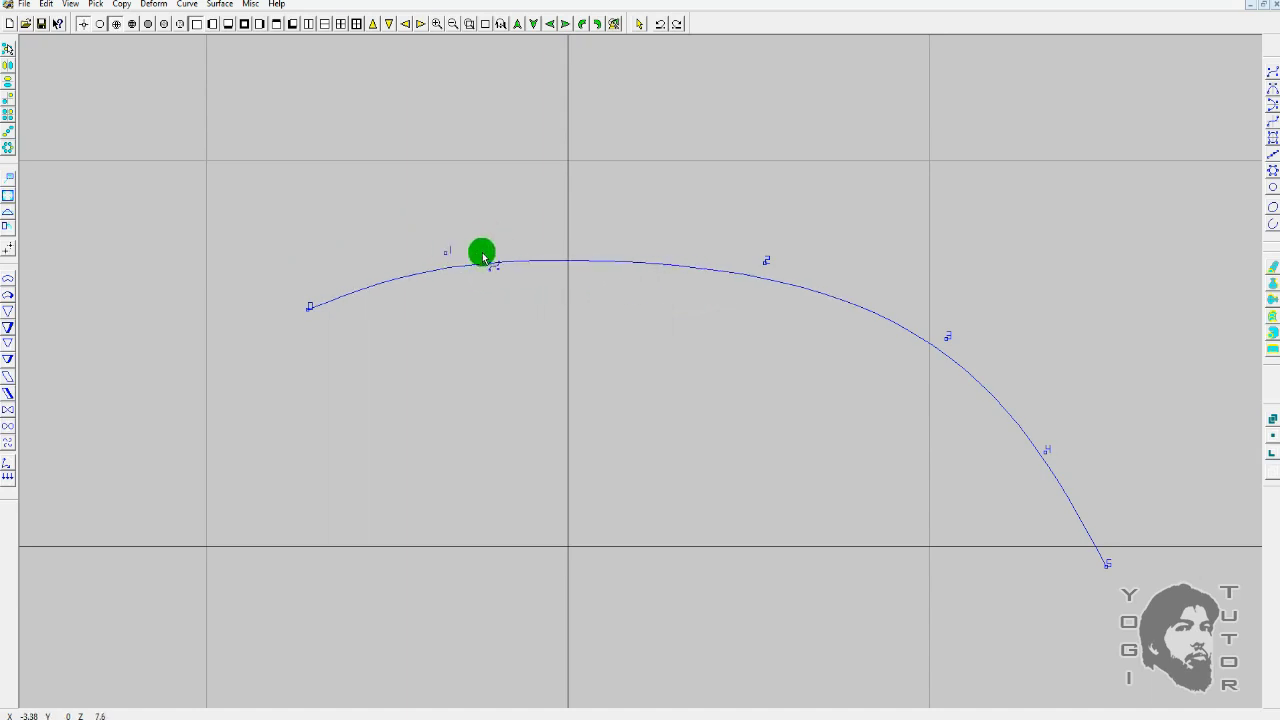
pyautogui.moveTo(571, 262); pyautogui.dragTo(606, 238)
pyautogui.moveTo(447, 254); pyautogui.dragTo(440, 254)
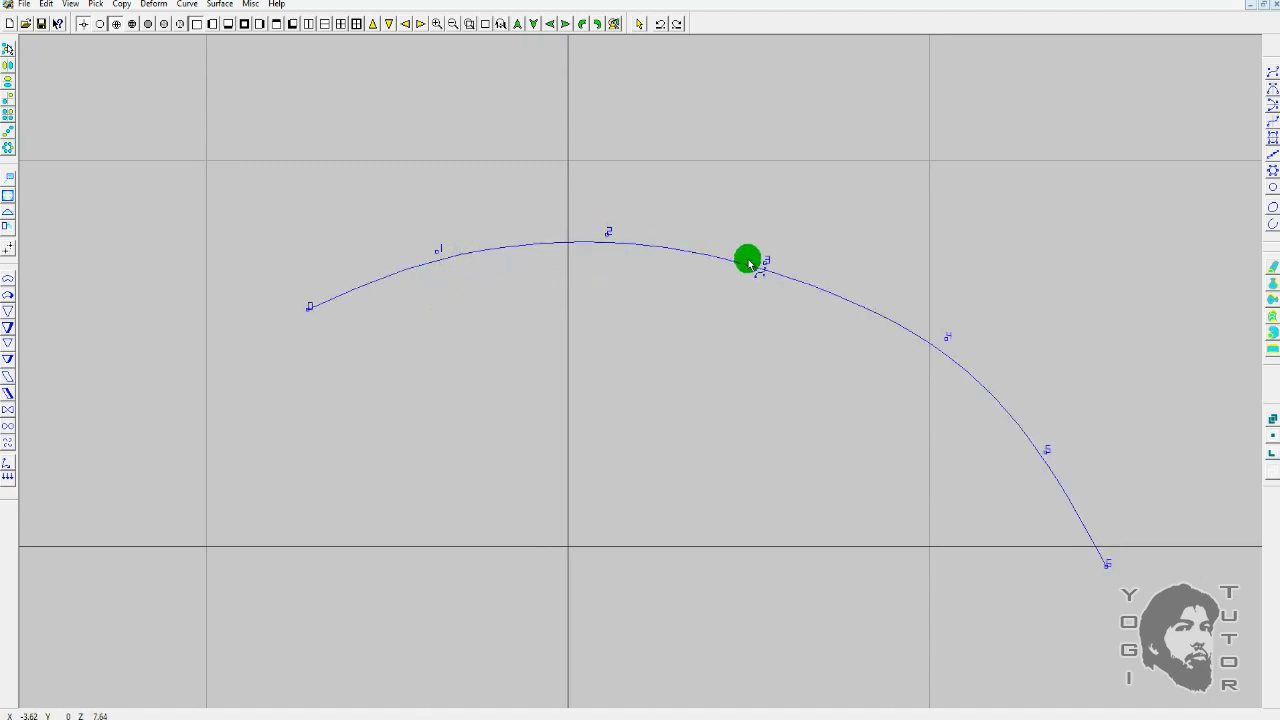
# Even out the arc by shifting points 3, 4 and 5 slightly, placing point 5 at about 13.39, 0, 2.21
pyautogui.moveTo(766, 264); pyautogui.dragTo(780, 255)
pyautogui.moveTo(943, 337); pyautogui.dragTo(937, 340)
pyautogui.moveTo(1046, 452); pyautogui.dragTo(1057, 463)
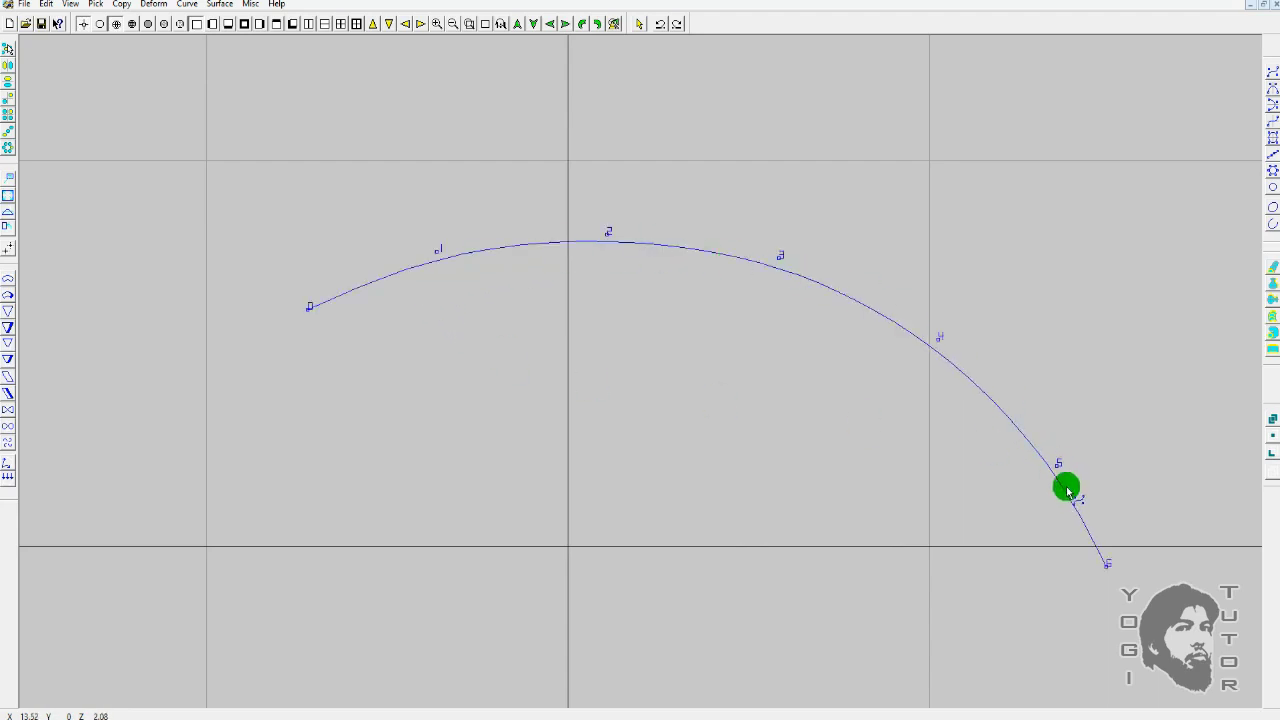
pyautogui.moveTo(1065, 401); pyautogui.dragTo(1046, 342)
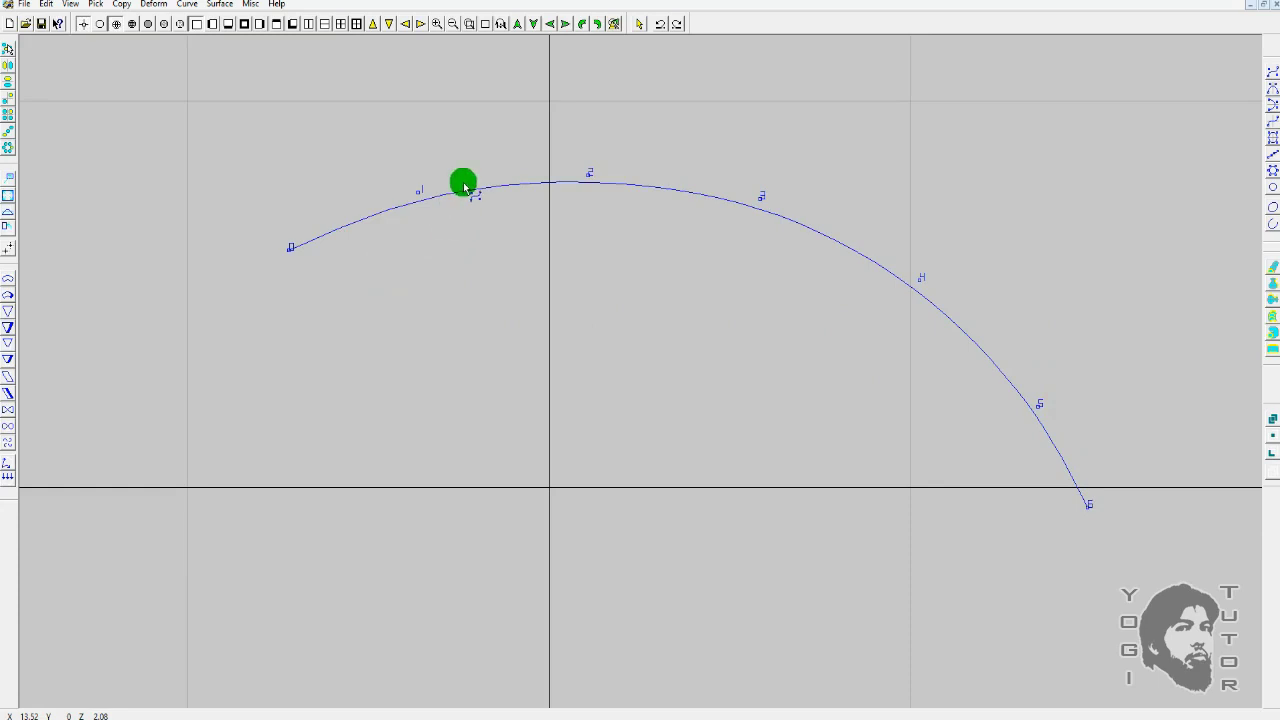
pyautogui.moveTo(1044, 410); pyautogui.dragTo(995, 380)
pyautogui.click(687, 257)
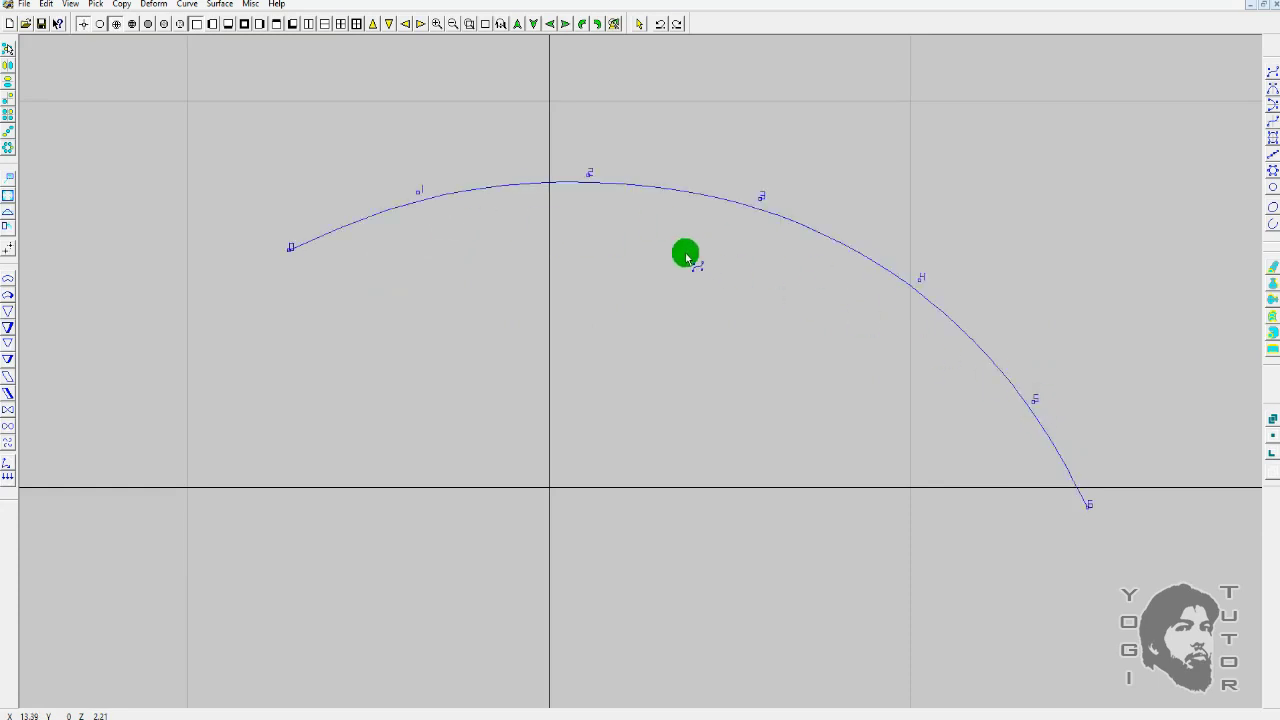
# Draw a separate three-point curve beneath the arc through about -1.59, 0, 4.81, 4.3, 0, 4.99 and 4.71, 0, -0.21
pyautogui.click(545, 316)
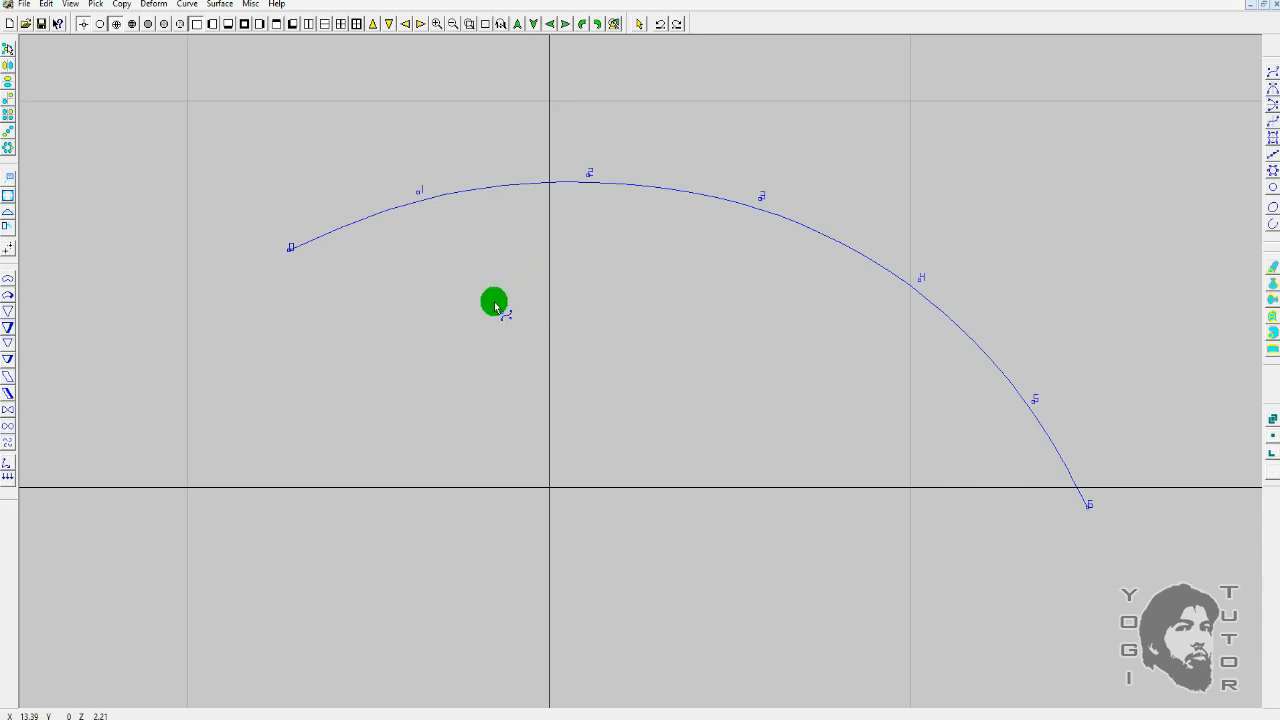
pyautogui.click(492, 300)
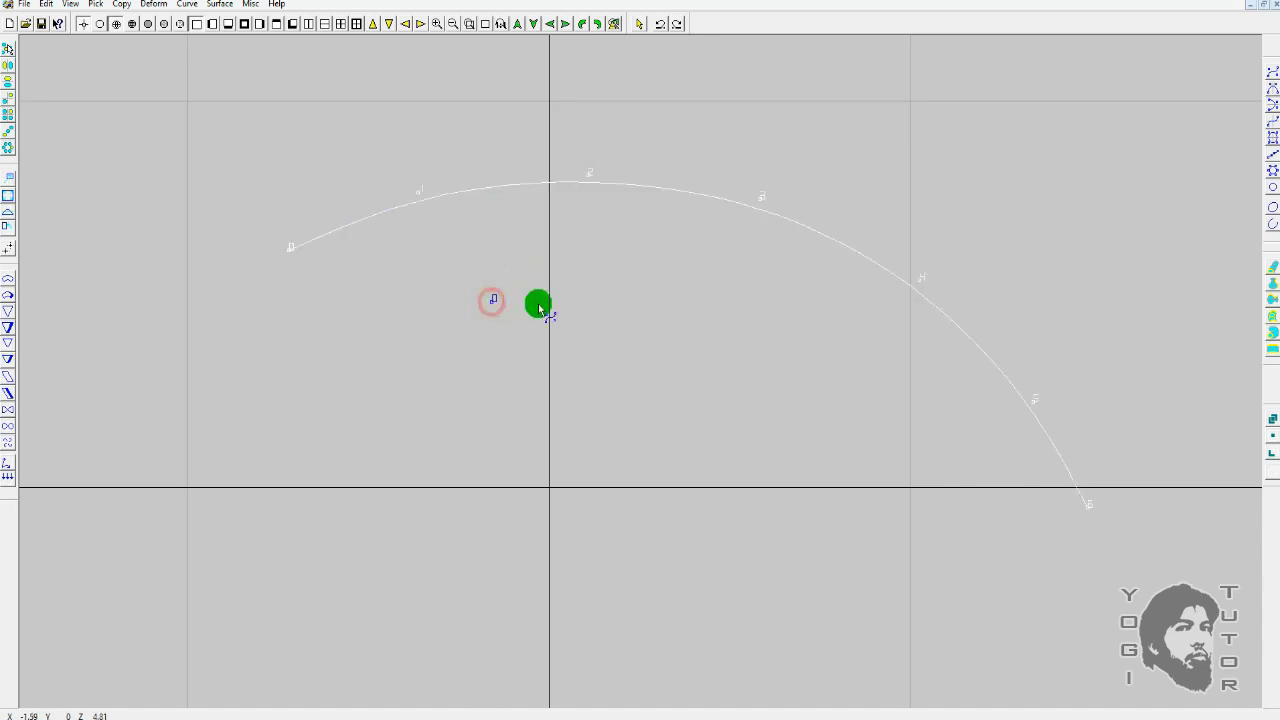
pyautogui.click(705, 295)
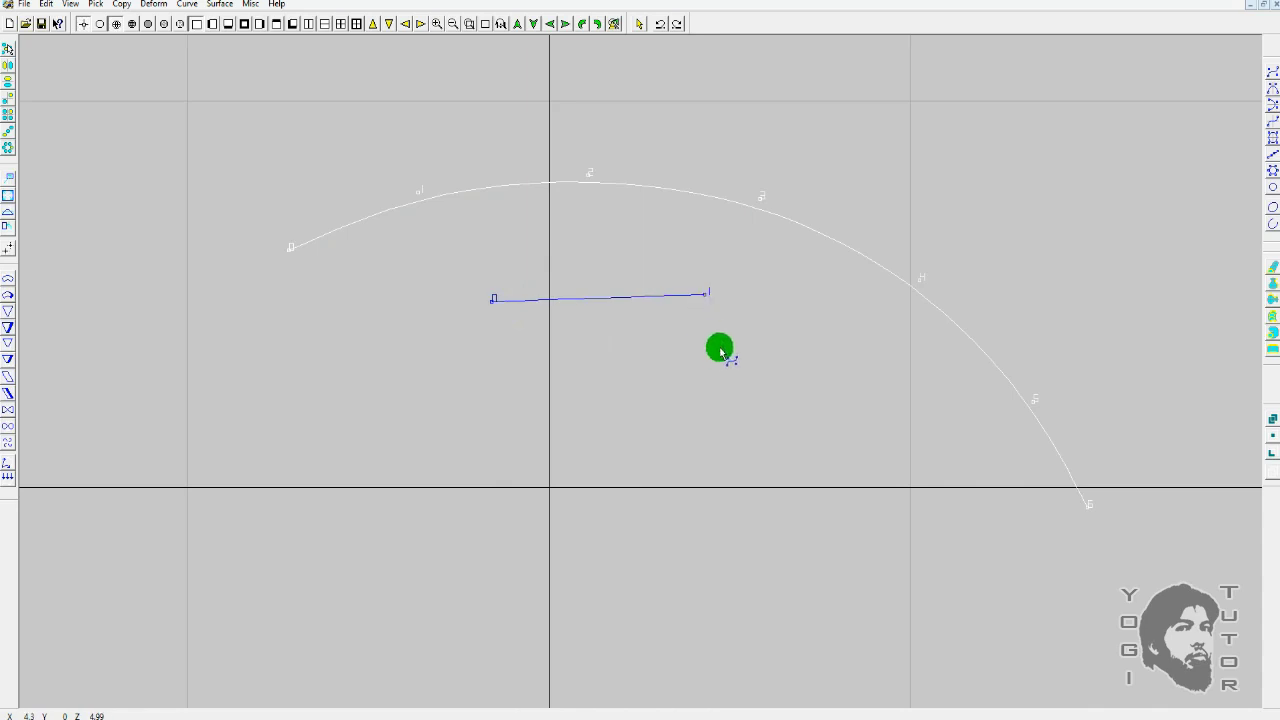
pyautogui.click(720, 491)
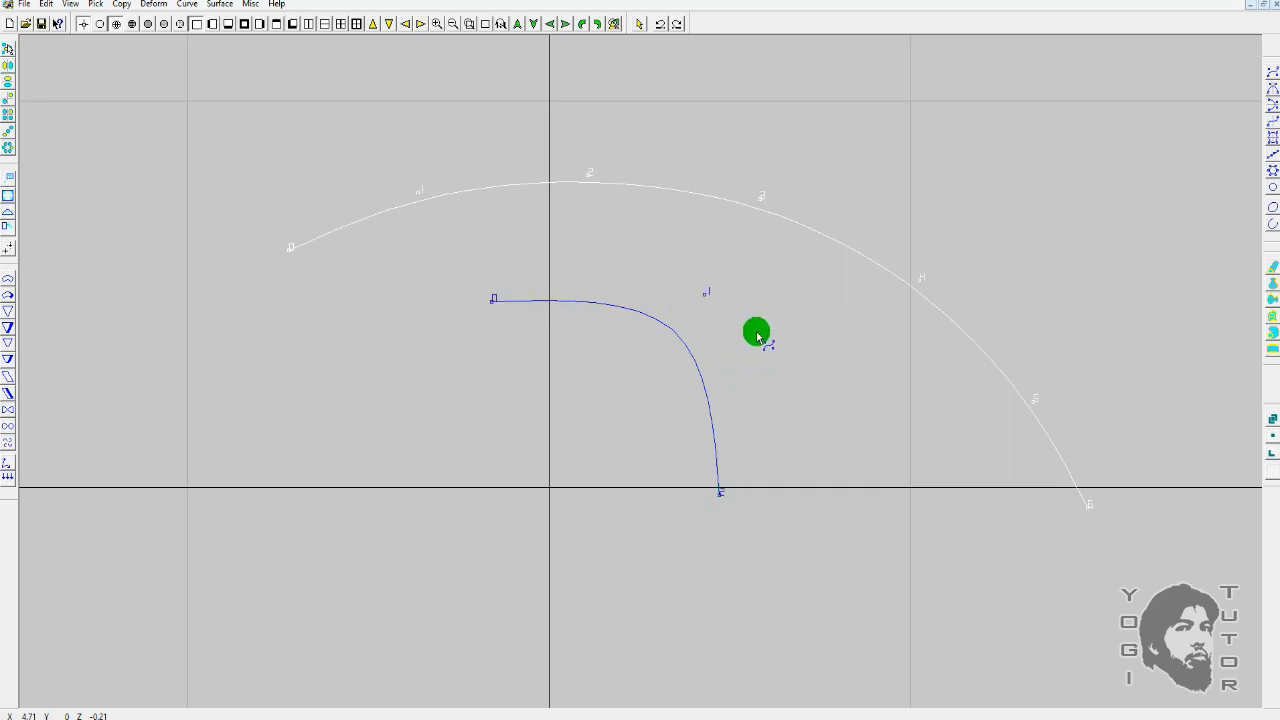
# Tighten the inner curve's corner with a point on each side, placing the corner point at about 4.25, 0, 4.81
pyautogui.scroll(1, 757, 335)
pyautogui.moveTo(757, 335); pyautogui.dragTo(717, 287)
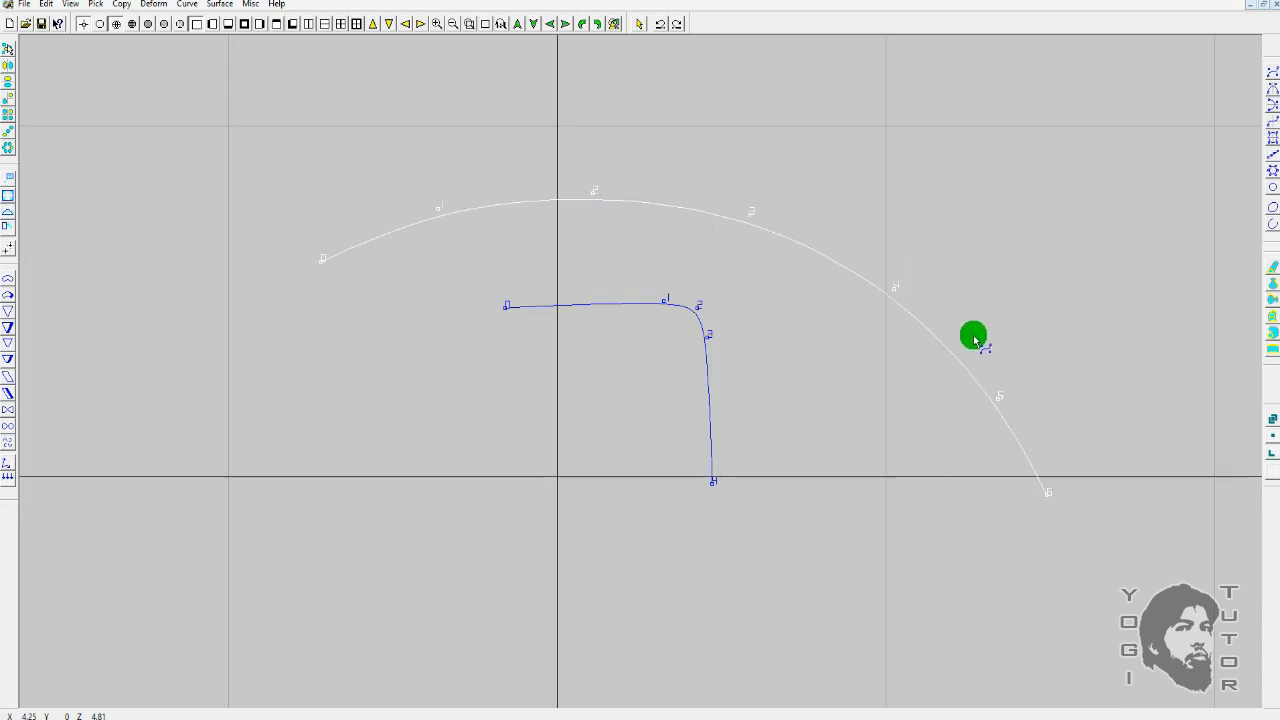
pyautogui.scroll(1, 730, 314)
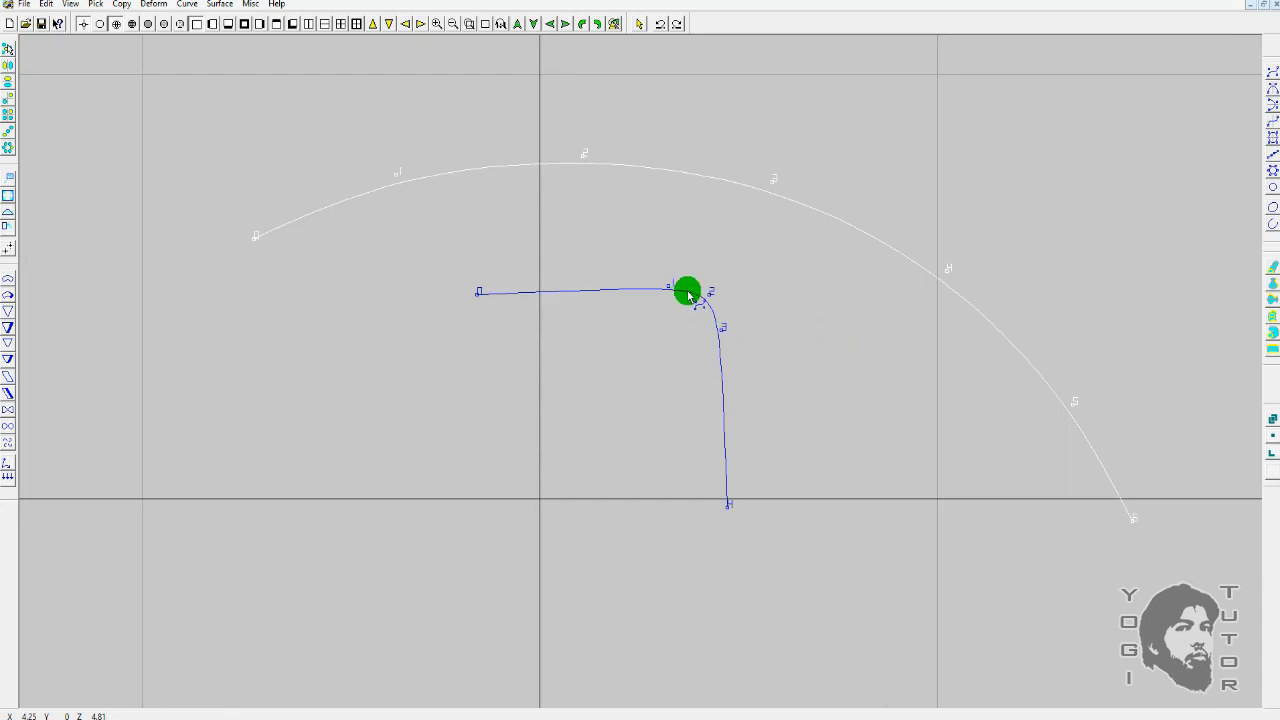
pyautogui.scroll(-1, 718, 296)
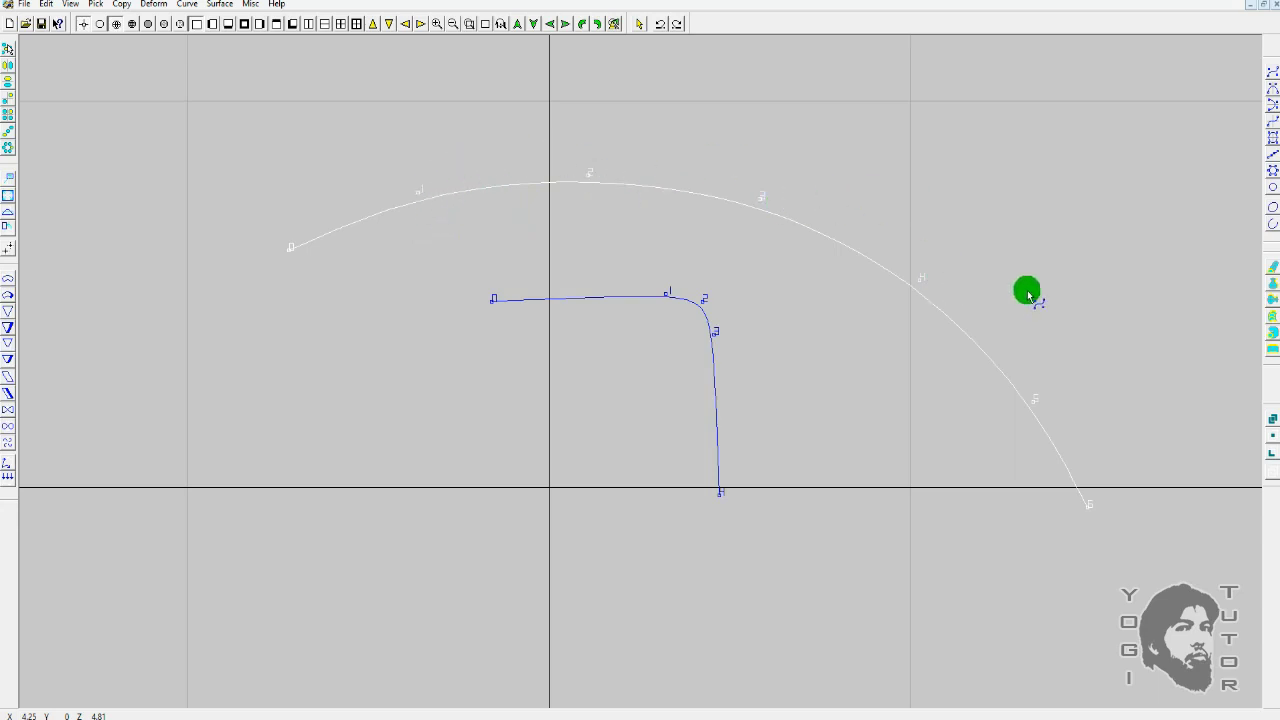
pyautogui.scroll(2, 620, 269)
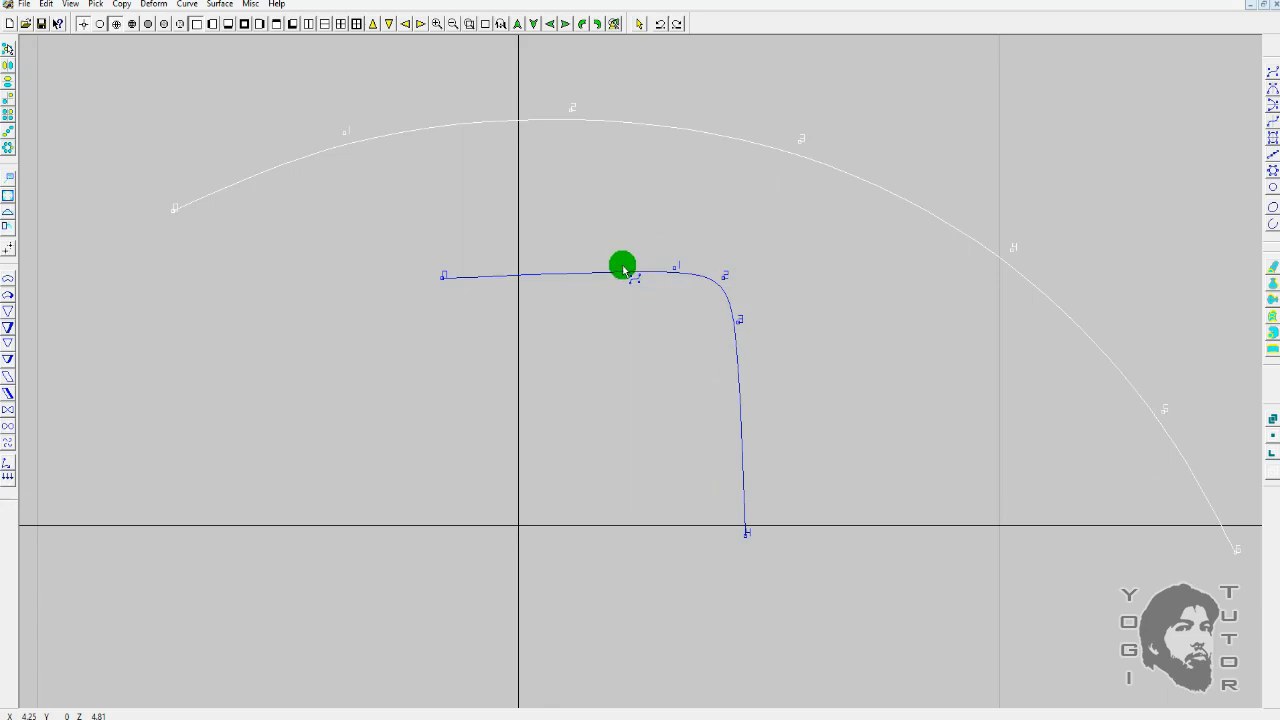
# Add points at about 0.81, 0, 4.94 and 4.64, 0, 2.06 on the inner curve, move its corner to 4.33, 0, 4.86, and finish it
pyautogui.click(557, 272)
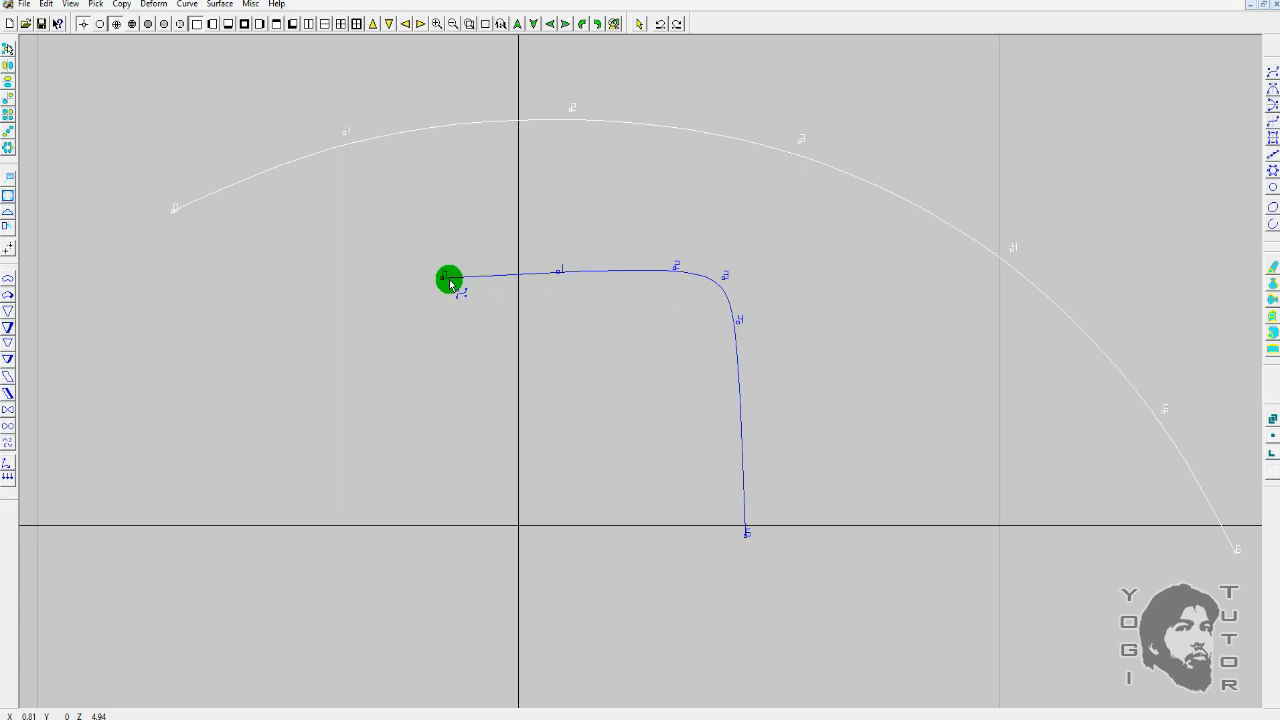
pyautogui.click(742, 419)
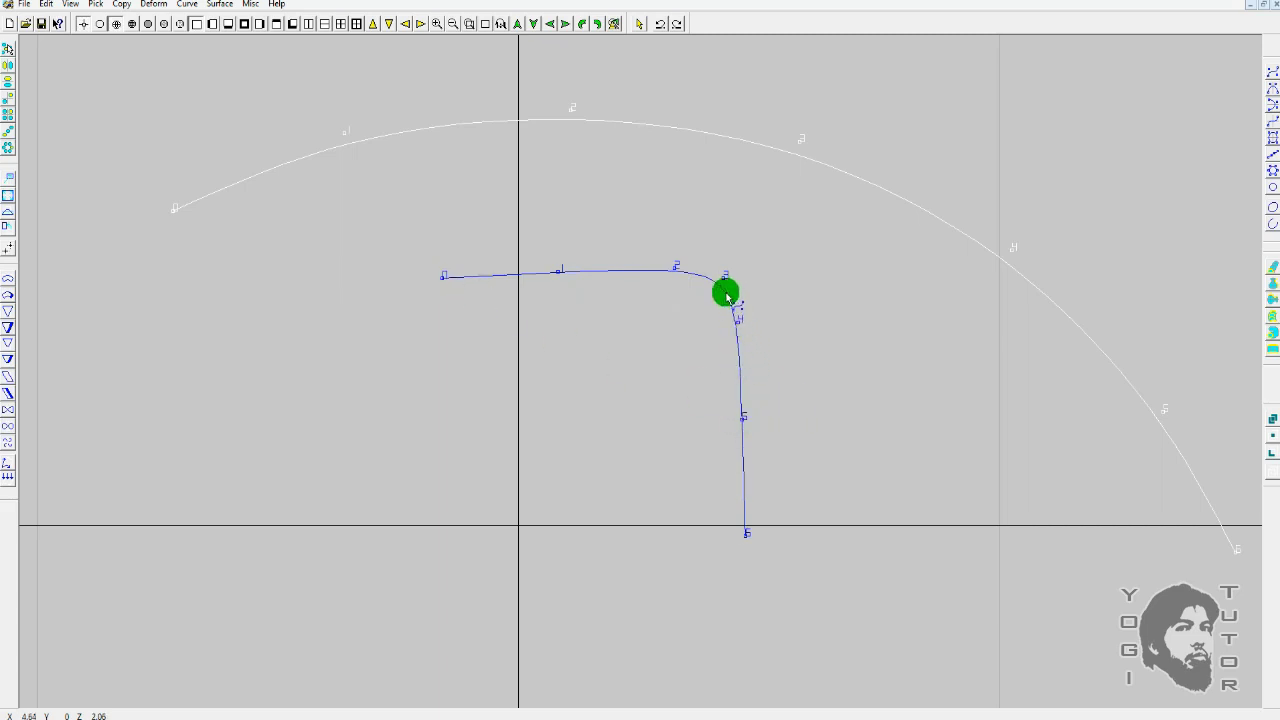
pyautogui.moveTo(724, 281); pyautogui.dragTo(729, 282)
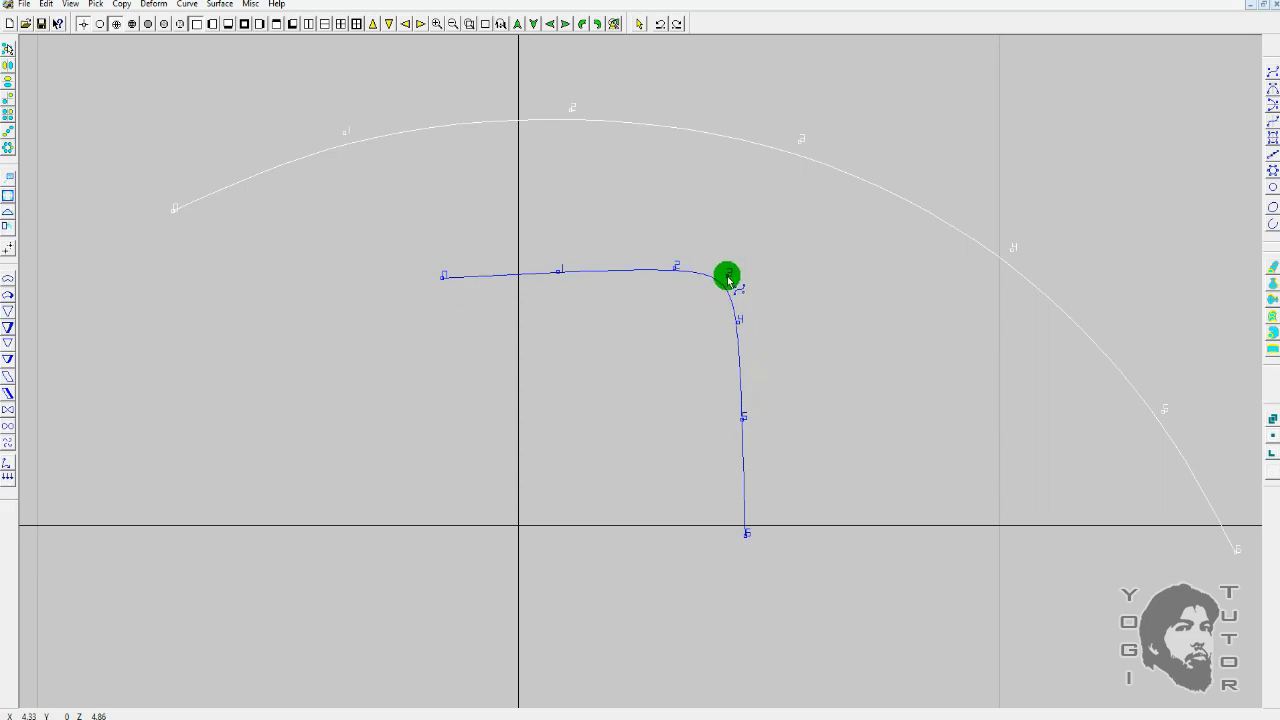
pyautogui.scroll(-1, 730, 280)
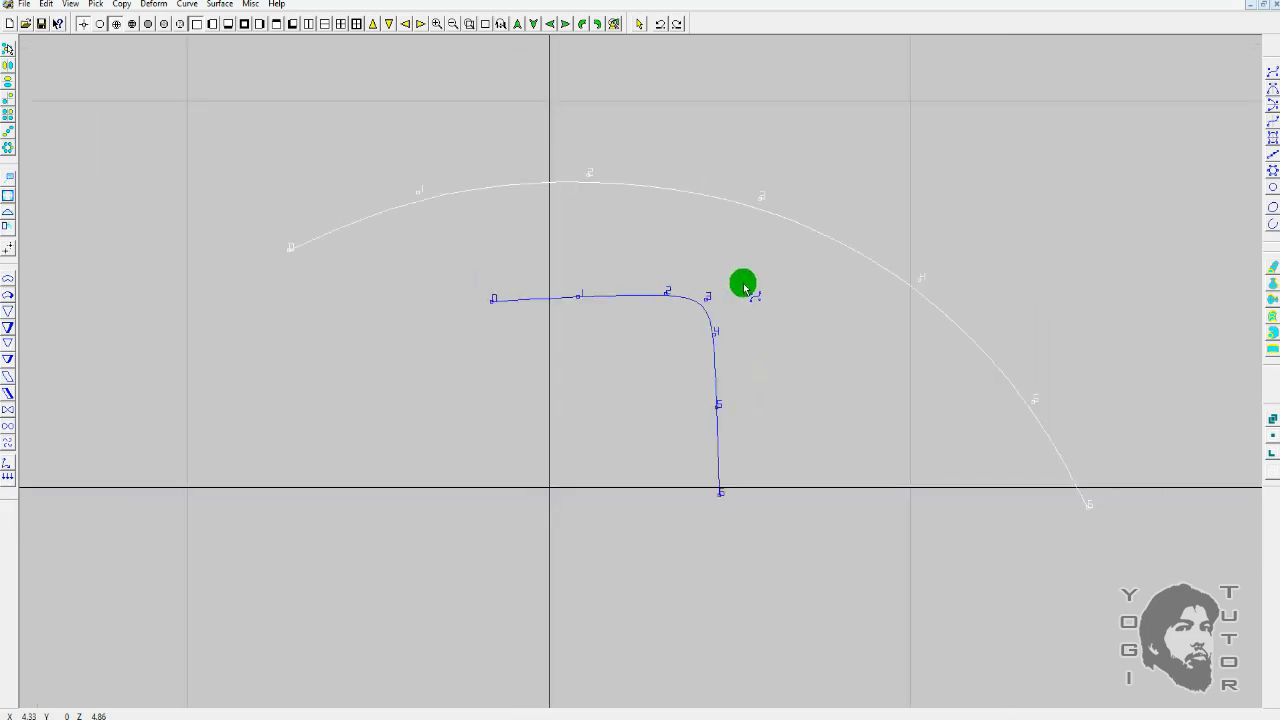
pyautogui.click(748, 289)
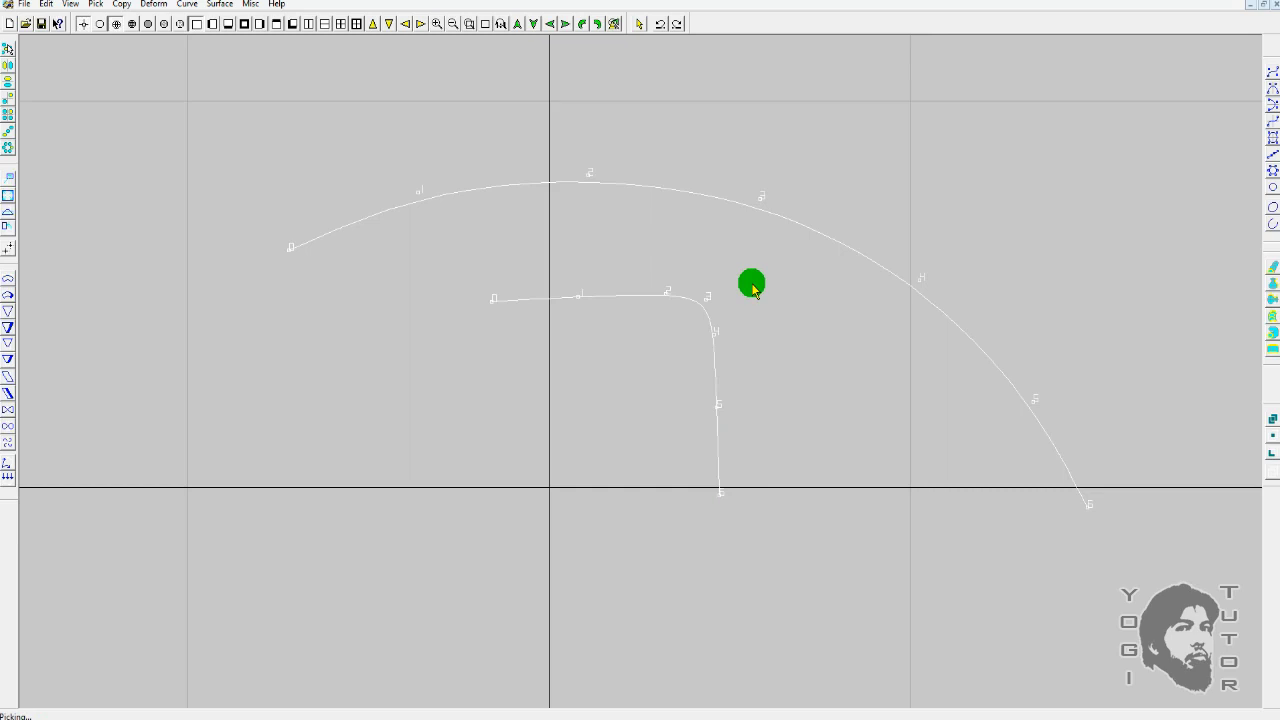
pyautogui.scroll(-1, 753, 288)
pyautogui.scroll(-2, 753, 288)
pyautogui.scroll(4, 754, 287)
pyautogui.keyDown('ctrl'); pyautogui.moveTo(754, 287); pyautogui.dragTo(771, 323); pyautogui.keyUp('ctrl')
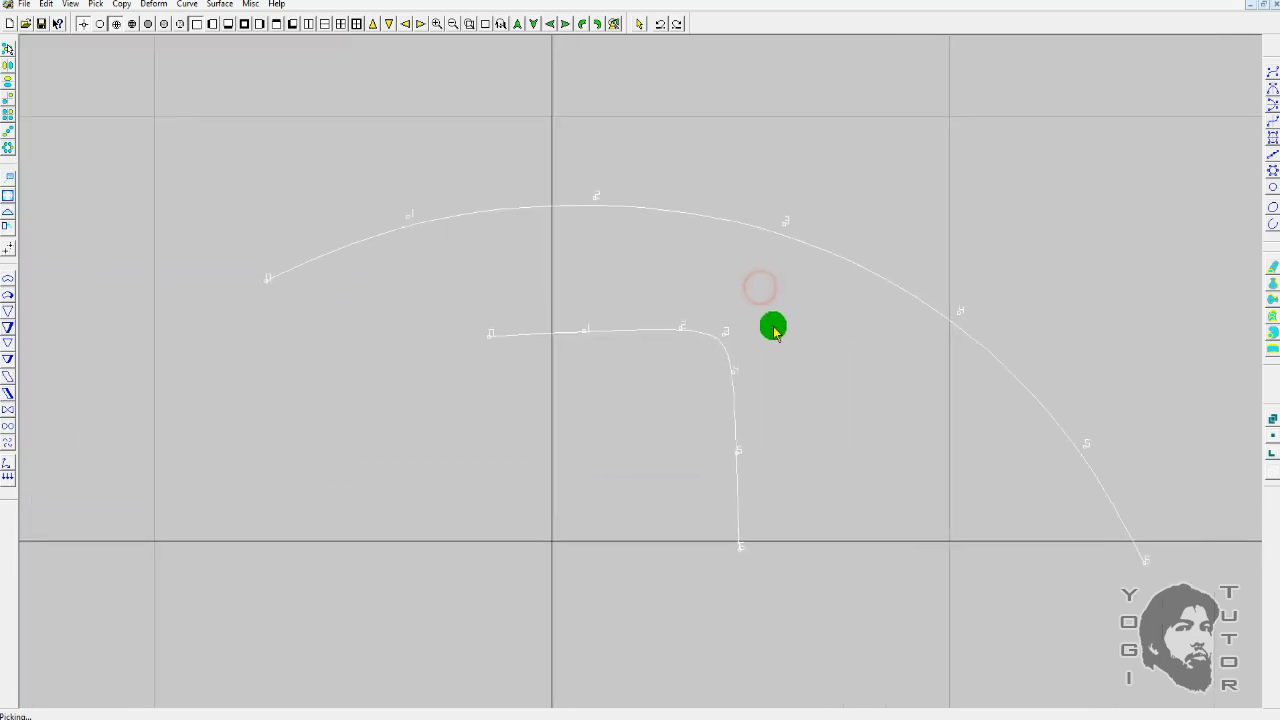
pyautogui.scroll(-2, 774, 330)
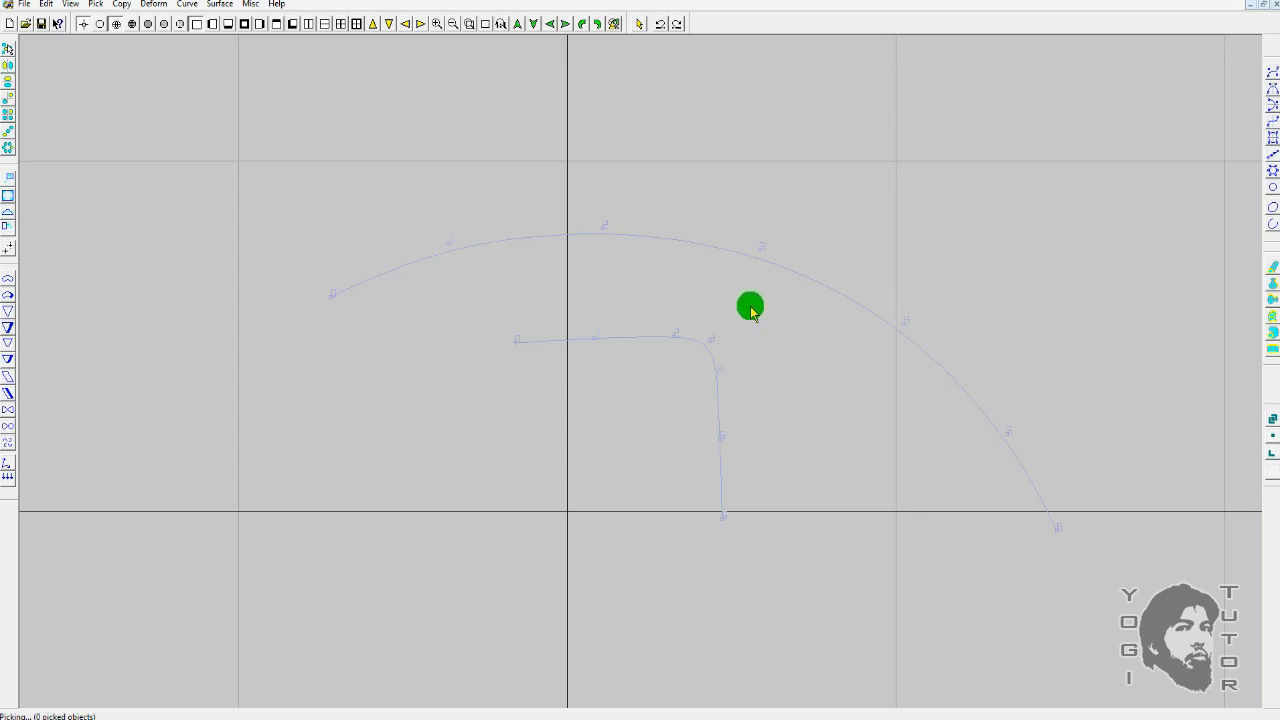
# Draw a four-point simple curve above the arc ending at about 6.96, 0, 9.46, and try a fifth point at 12.77, 0, 12.27, removing it
pyautogui.press('alt')
pyautogui.keyDown('ctrl'); pyautogui.keyDown('alt'); pyautogui.moveTo(834, 228); pyautogui.dragTo(846, 183); pyautogui.keyUp('alt'); pyautogui.keyUp('ctrl')
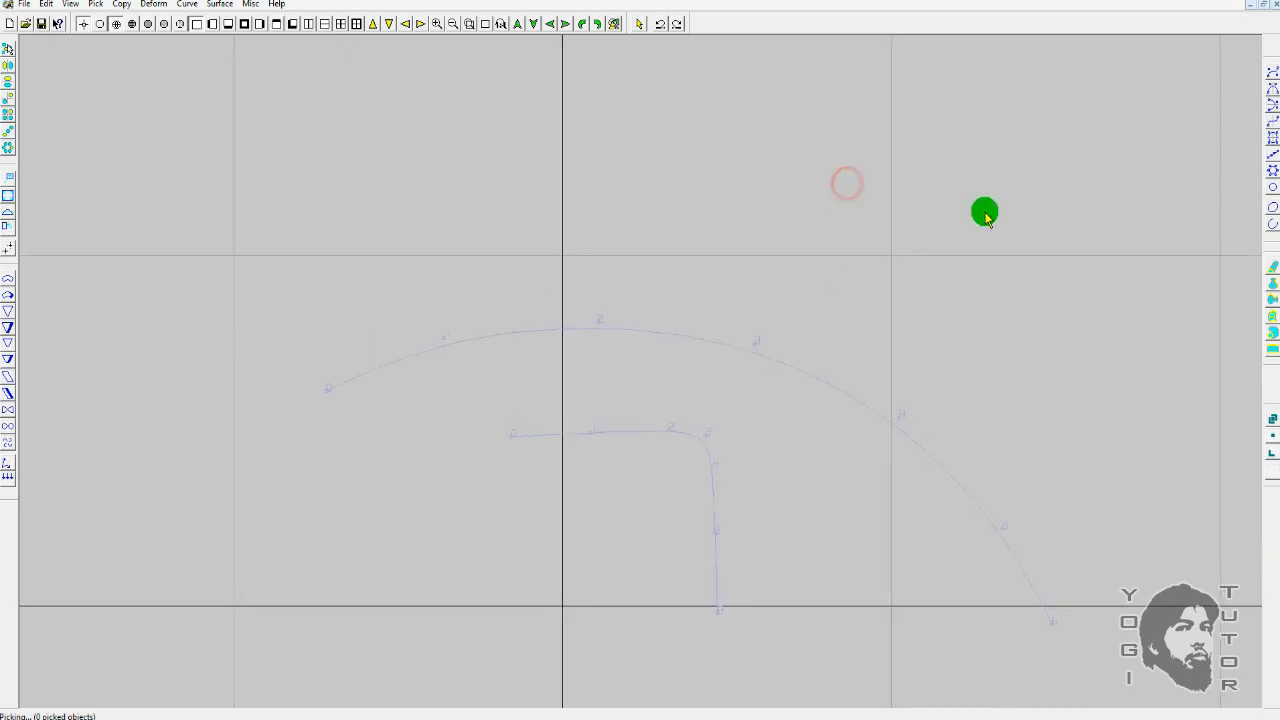
pyautogui.click(1272, 72)
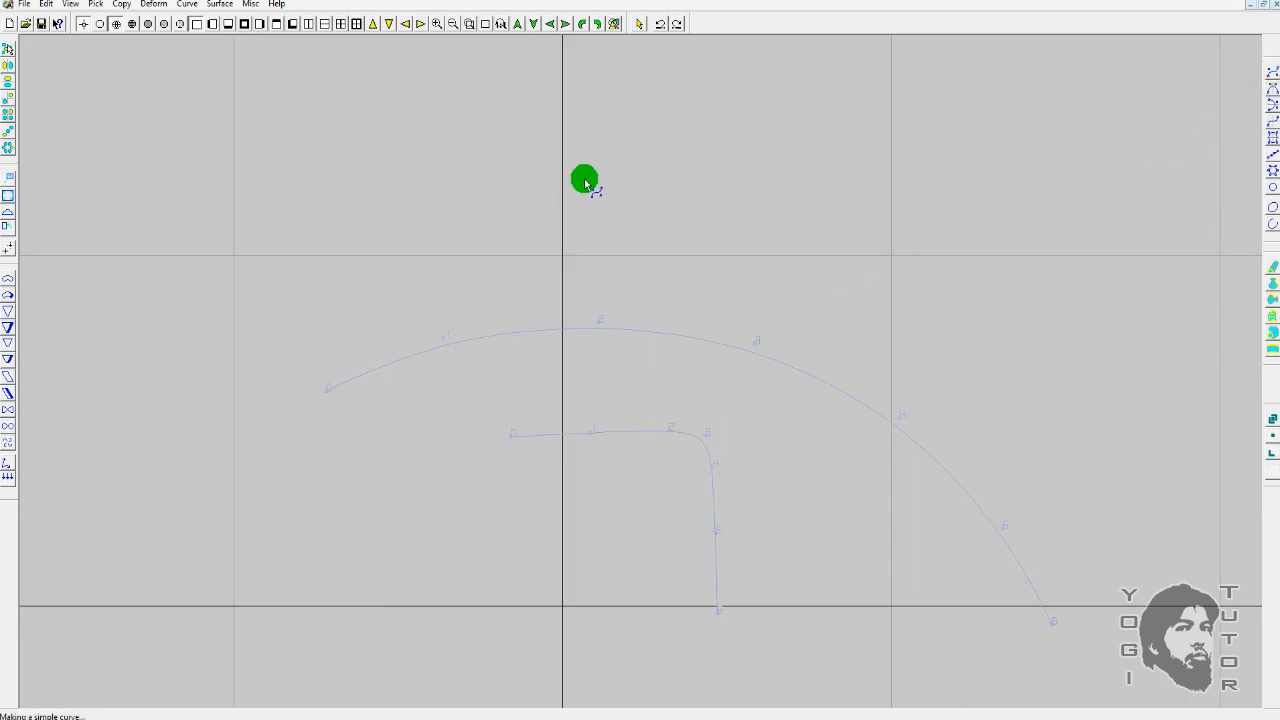
pyautogui.click(587, 177)
pyautogui.click(704, 158)
pyautogui.click(771, 204)
pyautogui.click(785, 236)
pyautogui.moveTo(790, 262); pyautogui.dragTo(792, 271)
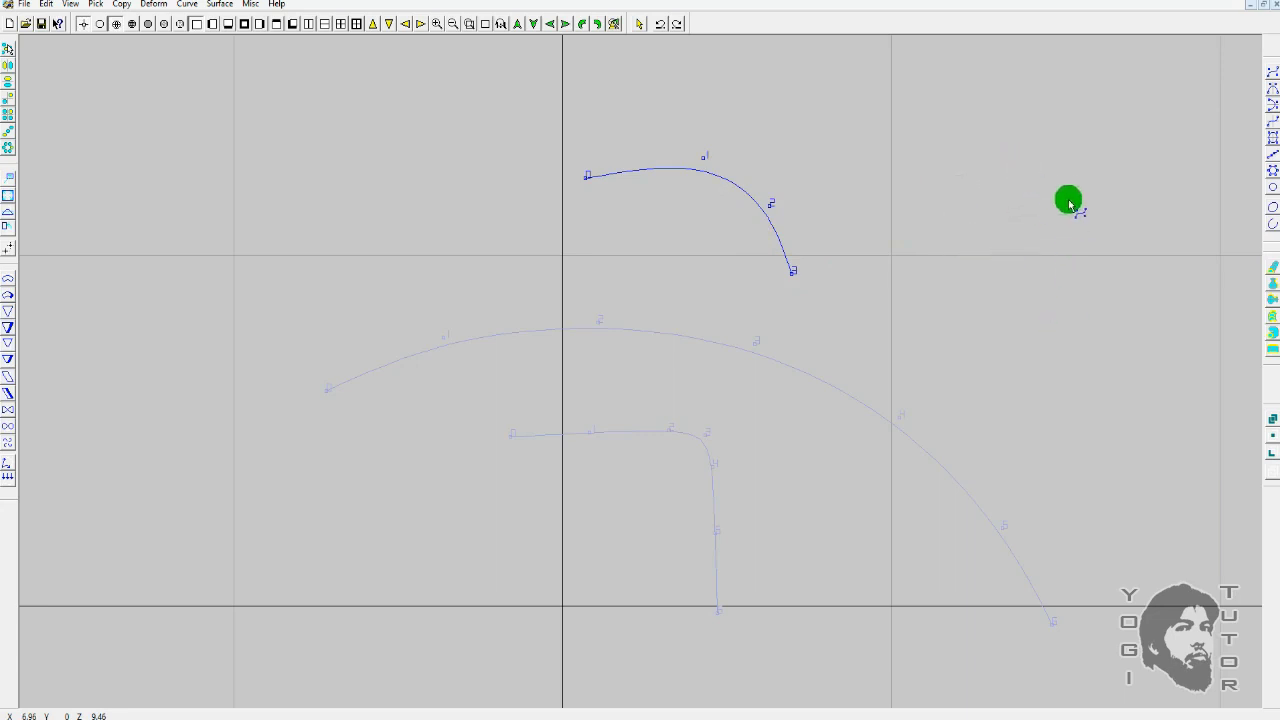
pyautogui.click(998, 156)
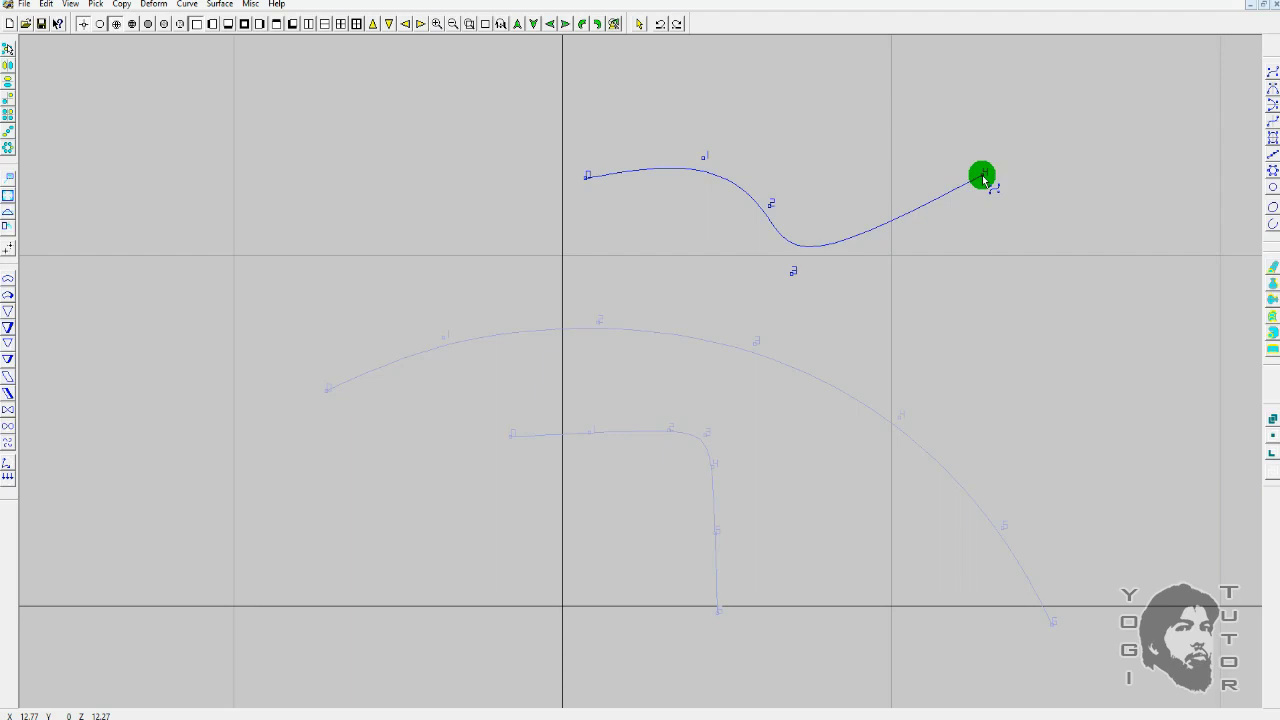
pyautogui.rightClick(983, 176)
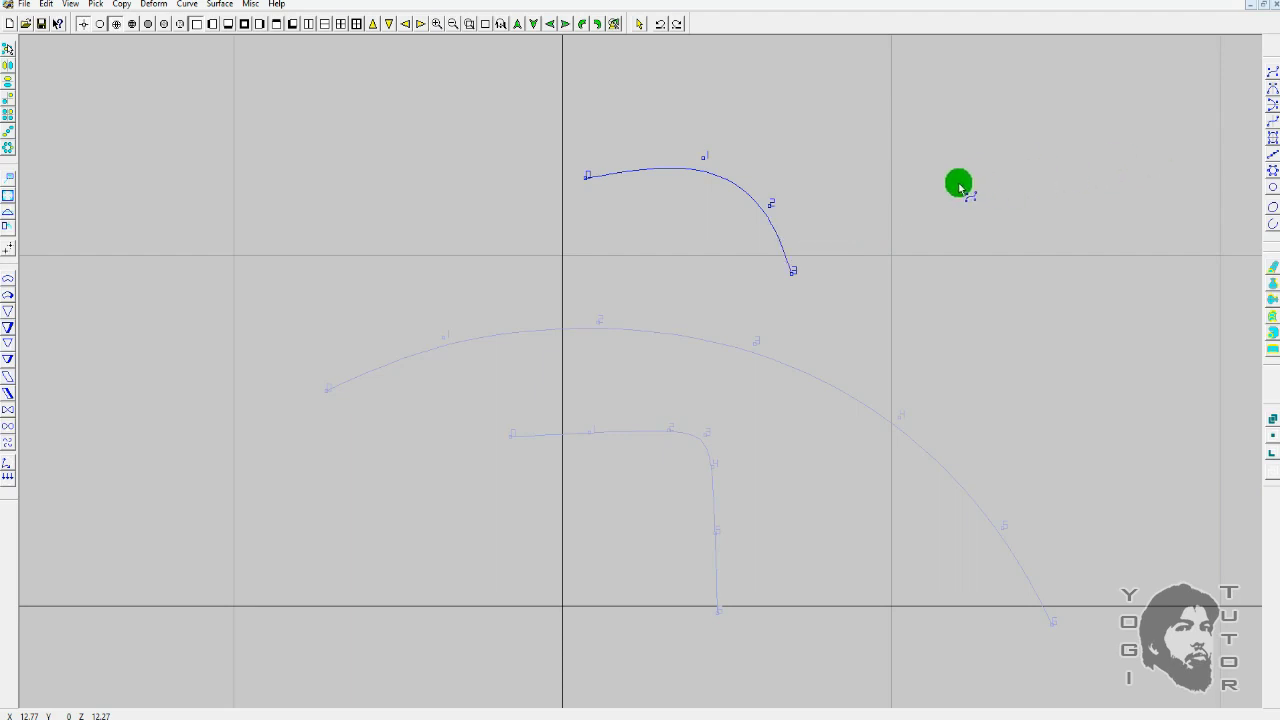
# Draw a separate outward-bowed, four-point vertical curve beyond the upper curve, ending at about 11.85, 0, 4.94
pyautogui.click(949, 187)
pyautogui.rightClick(986, 316)
pyautogui.click(982, 357)
pyautogui.click(951, 430)
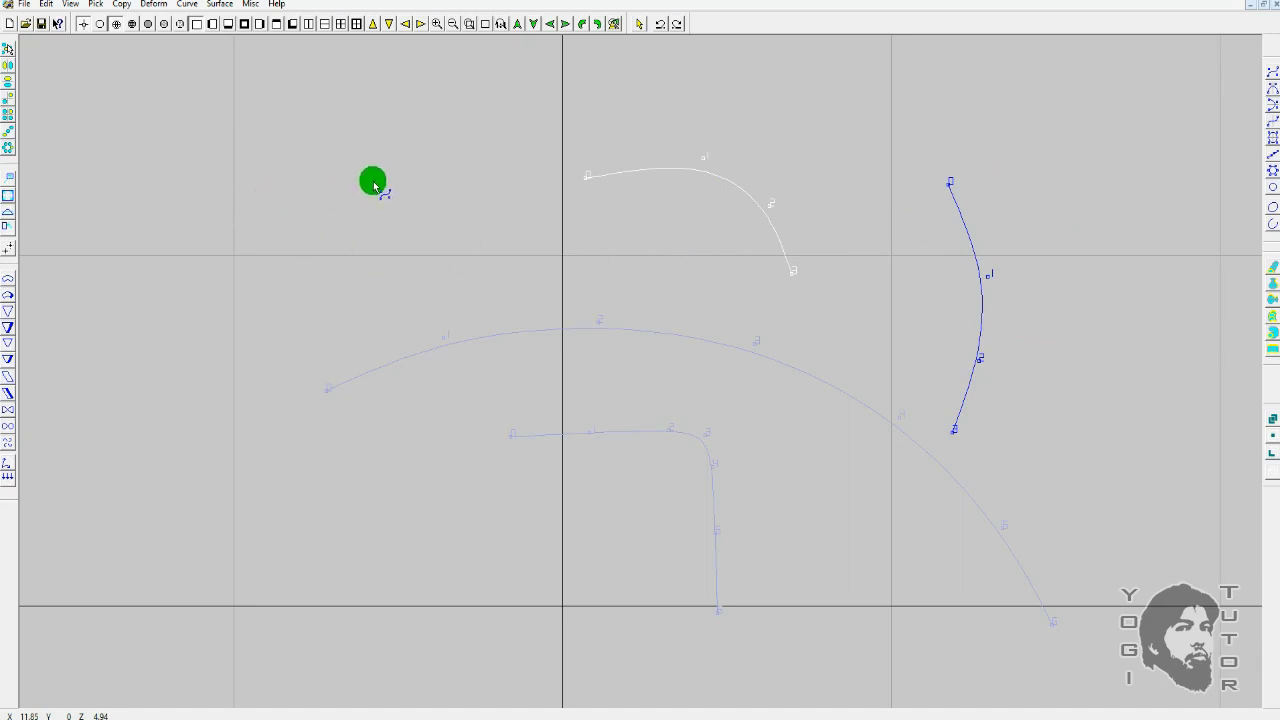
pyautogui.click(373, 180)
pyautogui.click(369, 302)
pyautogui.click(411, 425)
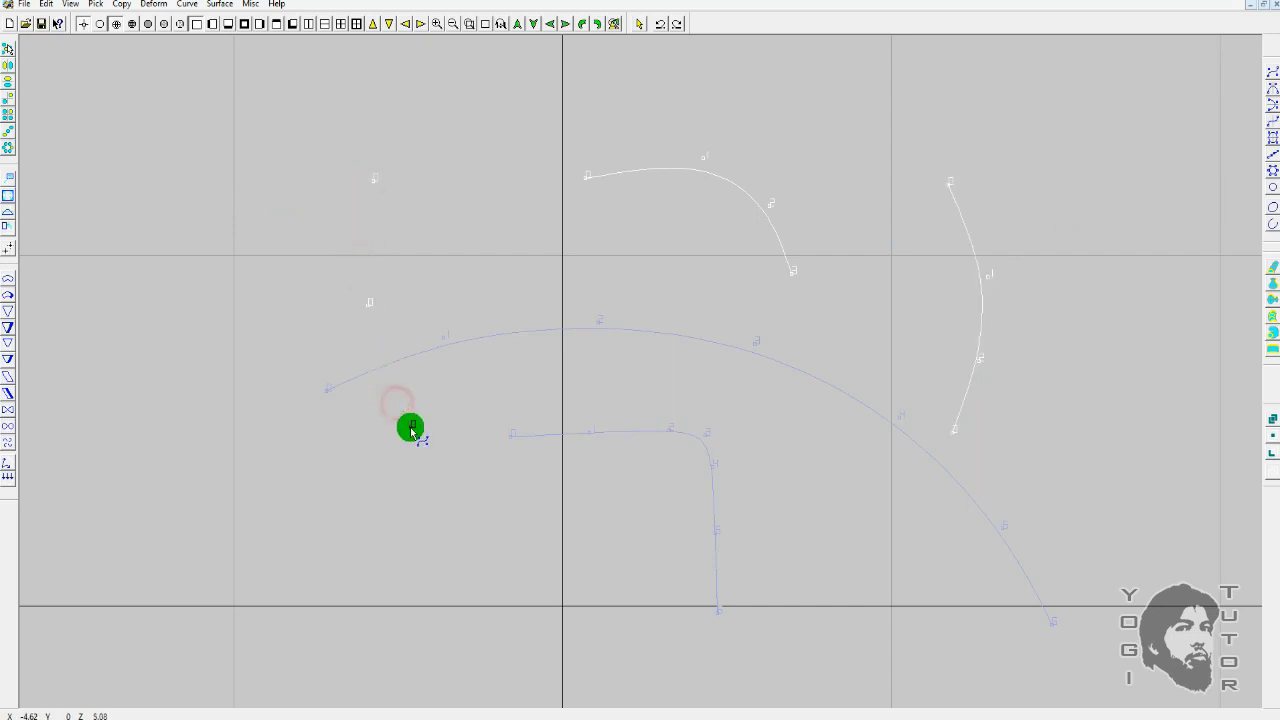
pyautogui.click(452, 228)
pyautogui.rightClick(474, 253)
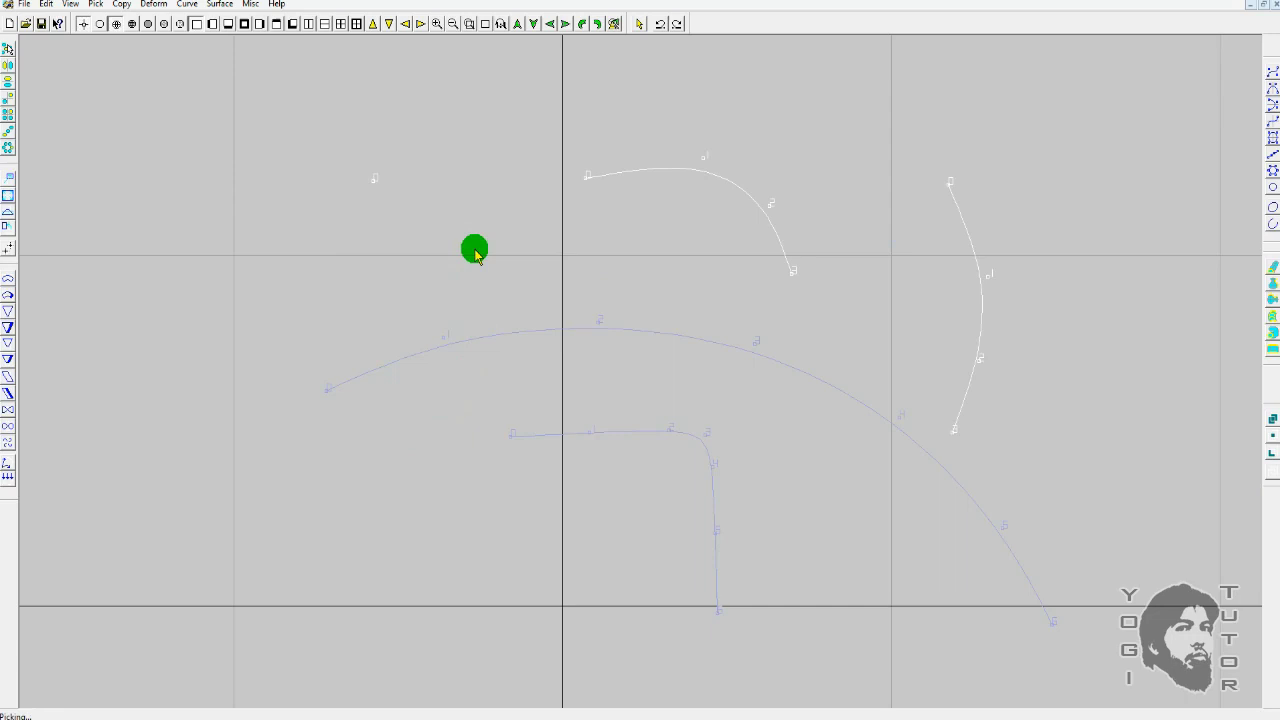
# Draw a new four-point simple curve crossing the arc near its start, ending at about -1.65, 0, 3.47
pyautogui.click(1272, 72)
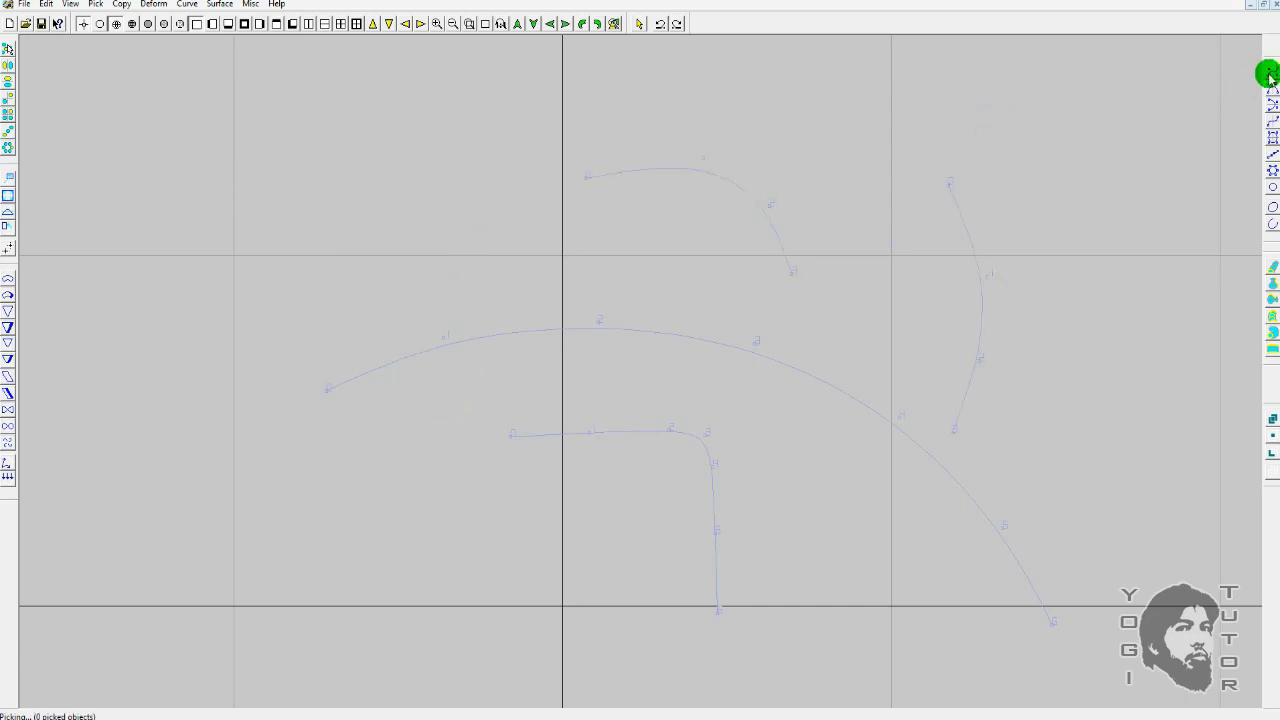
pyautogui.click(474, 189)
pyautogui.click(449, 257)
pyautogui.click(461, 381)
pyautogui.click(509, 481)
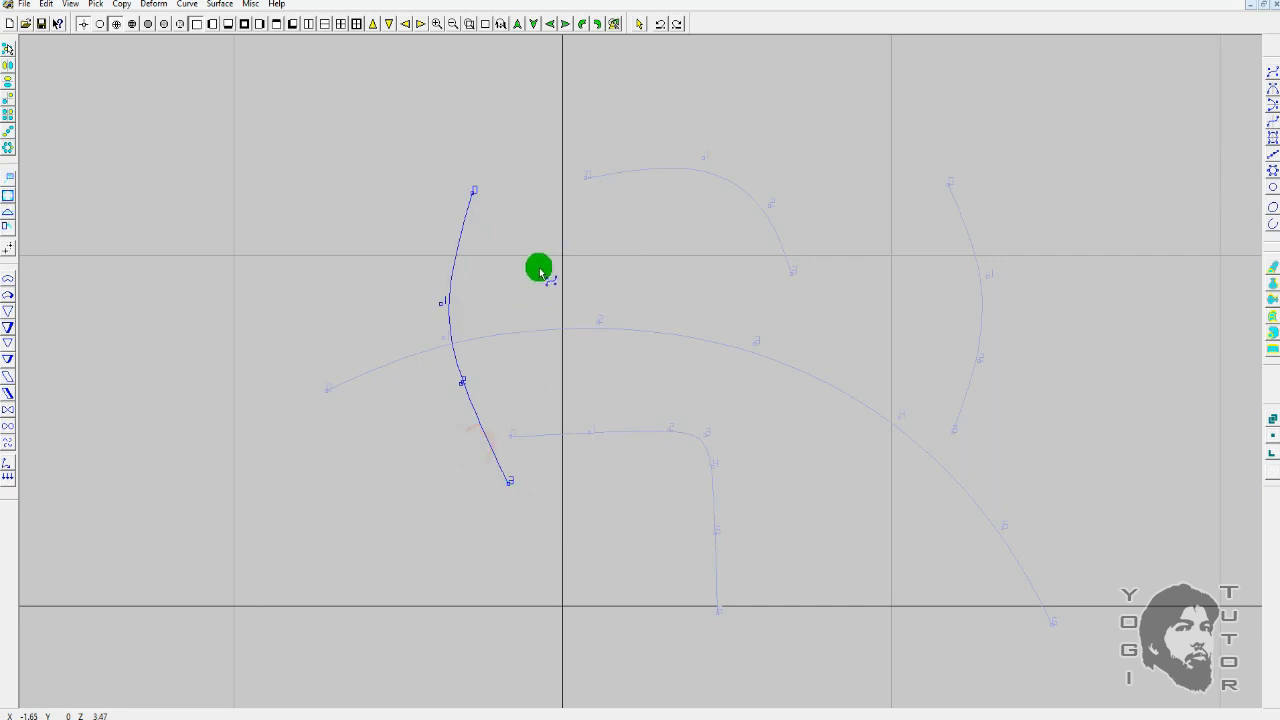
# Draw another separate four-point curve crossing the arc just past the vertical axis, ending at about 1.51, 0, 1.42
pyautogui.click(611, 217)
pyautogui.click(655, 334)
pyautogui.click(653, 452)
pyautogui.click(613, 553)
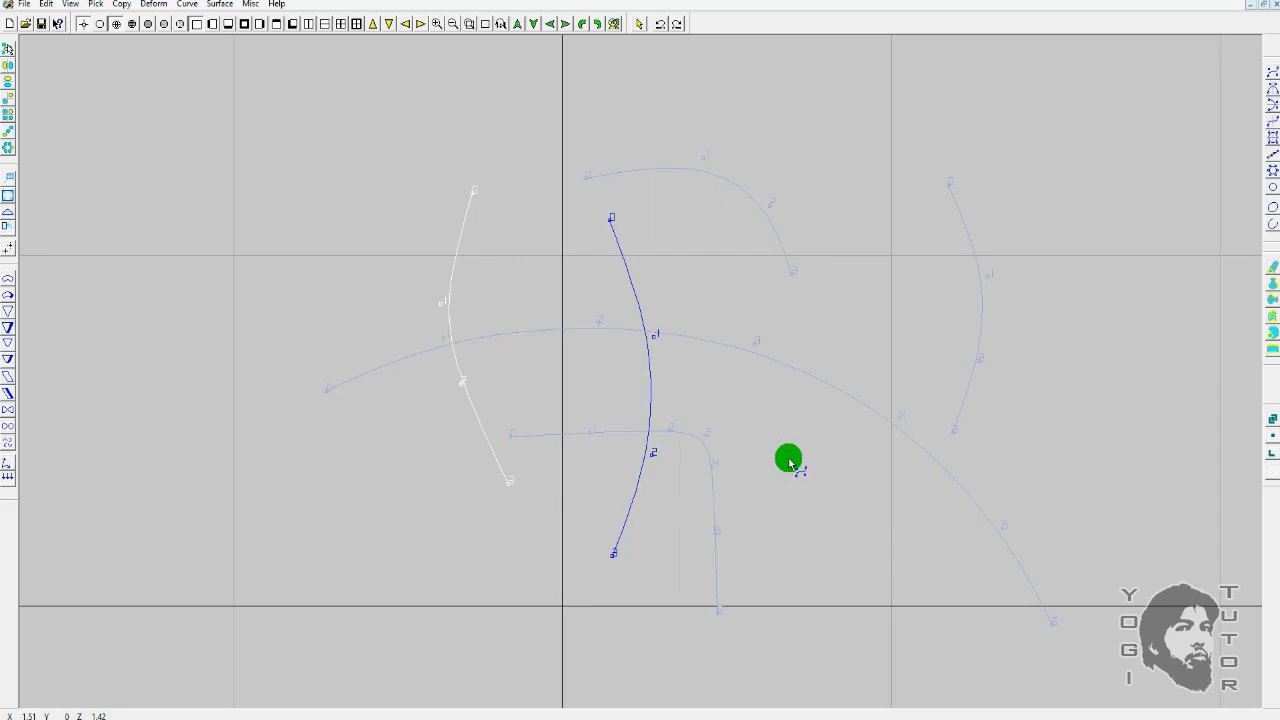
# Draw a third, nearly vertical four-point curve crossing the arc near its point 3, ending at about 6.11, 0, -0.23
pyautogui.click(753, 252)
pyautogui.click(766, 331)
pyautogui.click(763, 460)
pyautogui.click(746, 556)
pyautogui.click(764, 611)
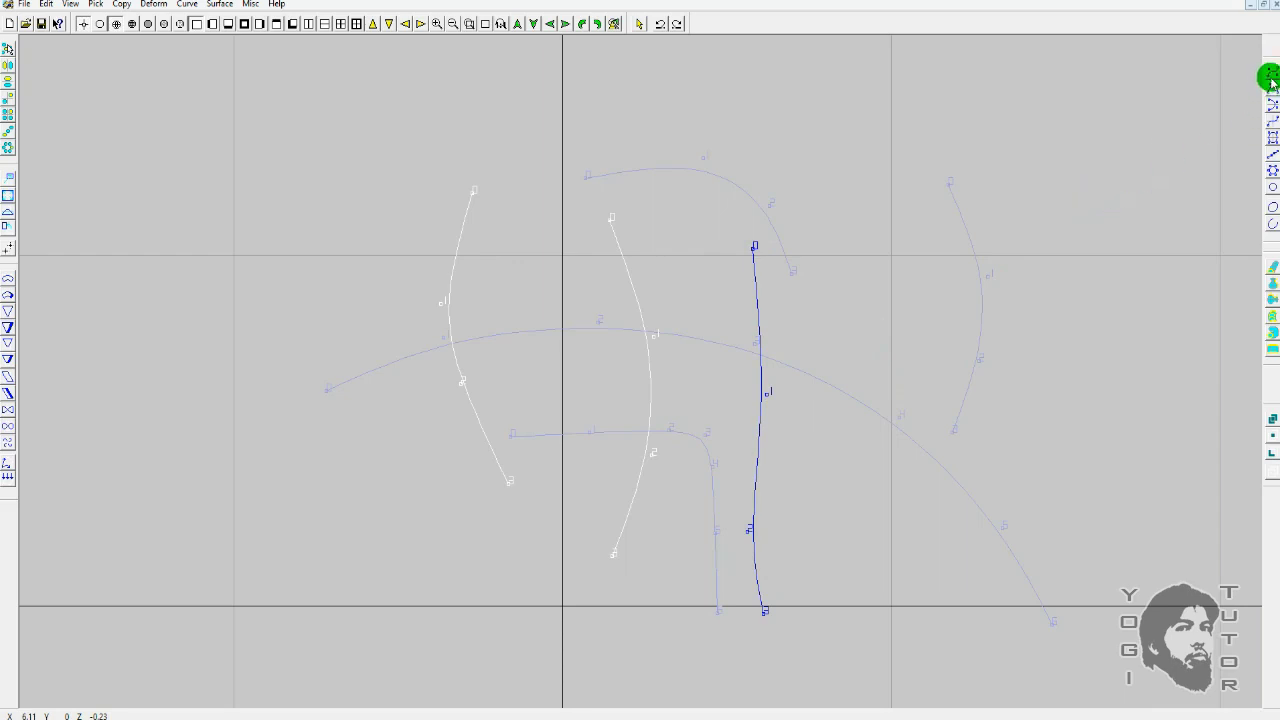
# Draw a separate three-point curve just before the second vertical grid line, crossing the long arc near its point 4
pyautogui.click(1272, 74)
pyautogui.click(847, 222)
pyautogui.click(876, 320)
pyautogui.click(872, 418)
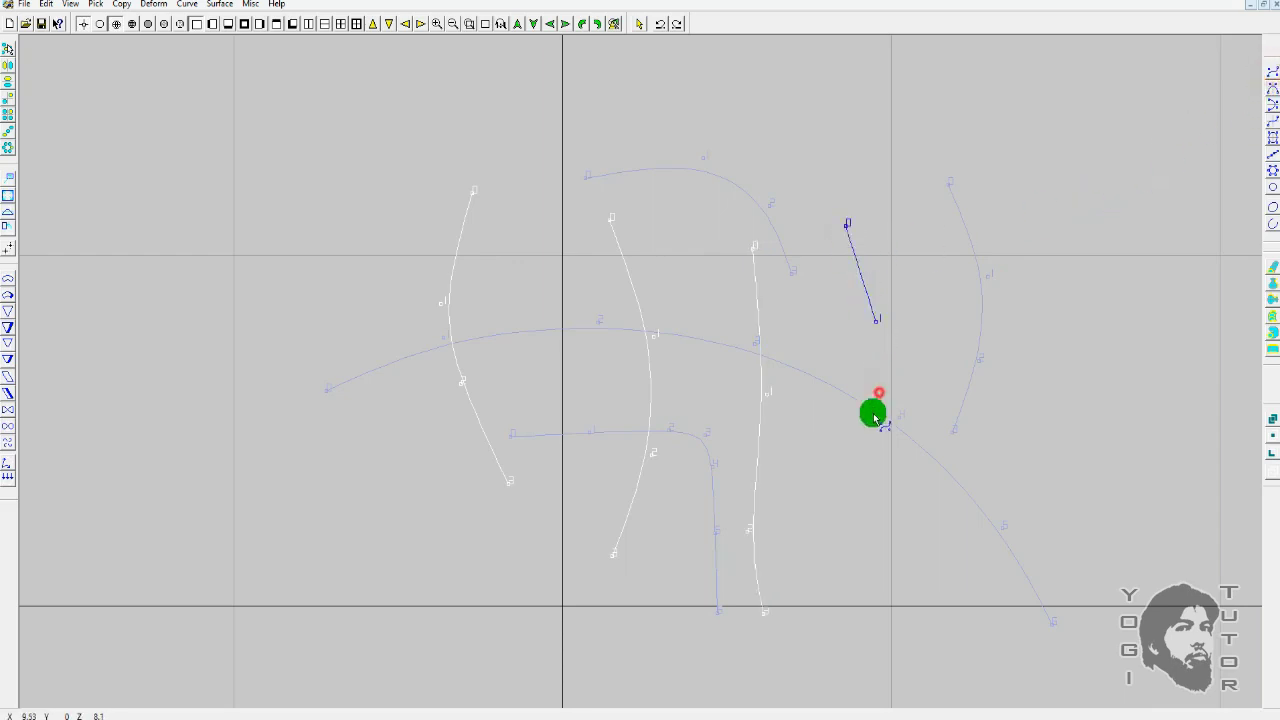
# Draw another separate outward-bowed, four-point curve beyond the second vertical grid line, ending at about 11.36, 0, 2.9
pyautogui.click(1272, 74)
pyautogui.click(965, 221)
pyautogui.click(1035, 357)
pyautogui.click(940, 500)
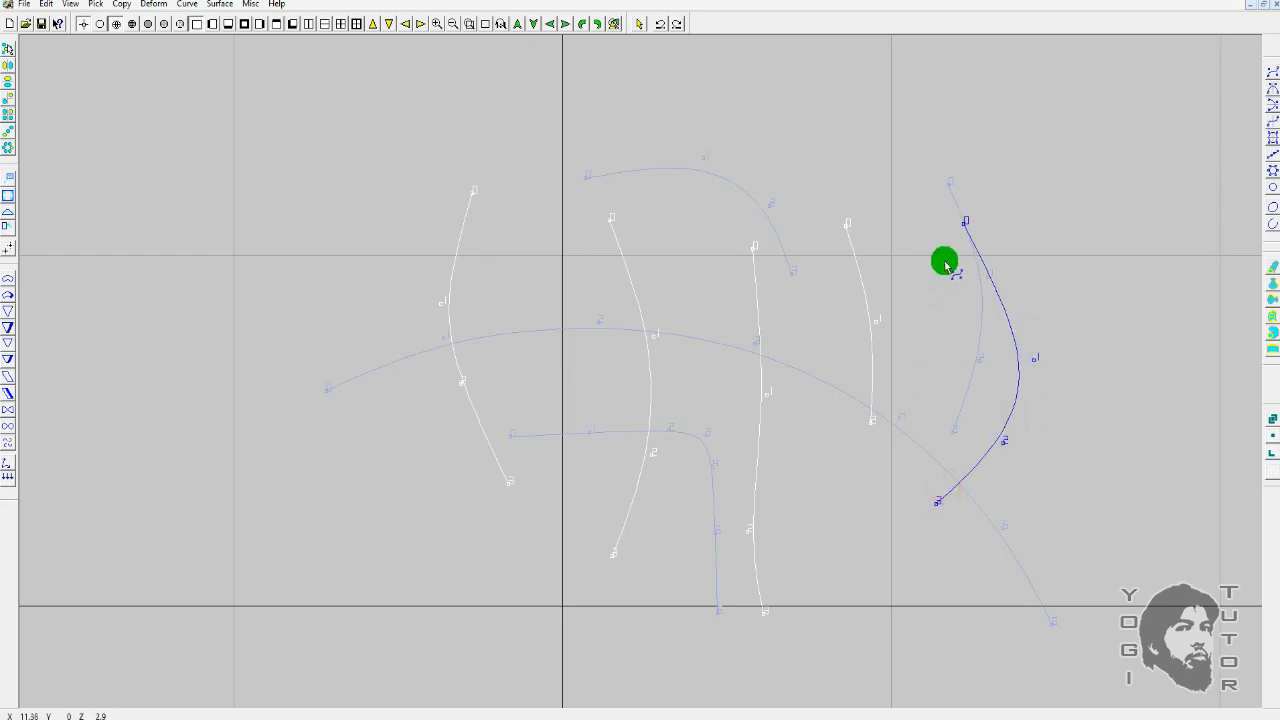
# Finish the curve, select every curve in the view, and delete them all
pyautogui.click(1016, 226)
pyautogui.scroll(-1, 1016, 224)
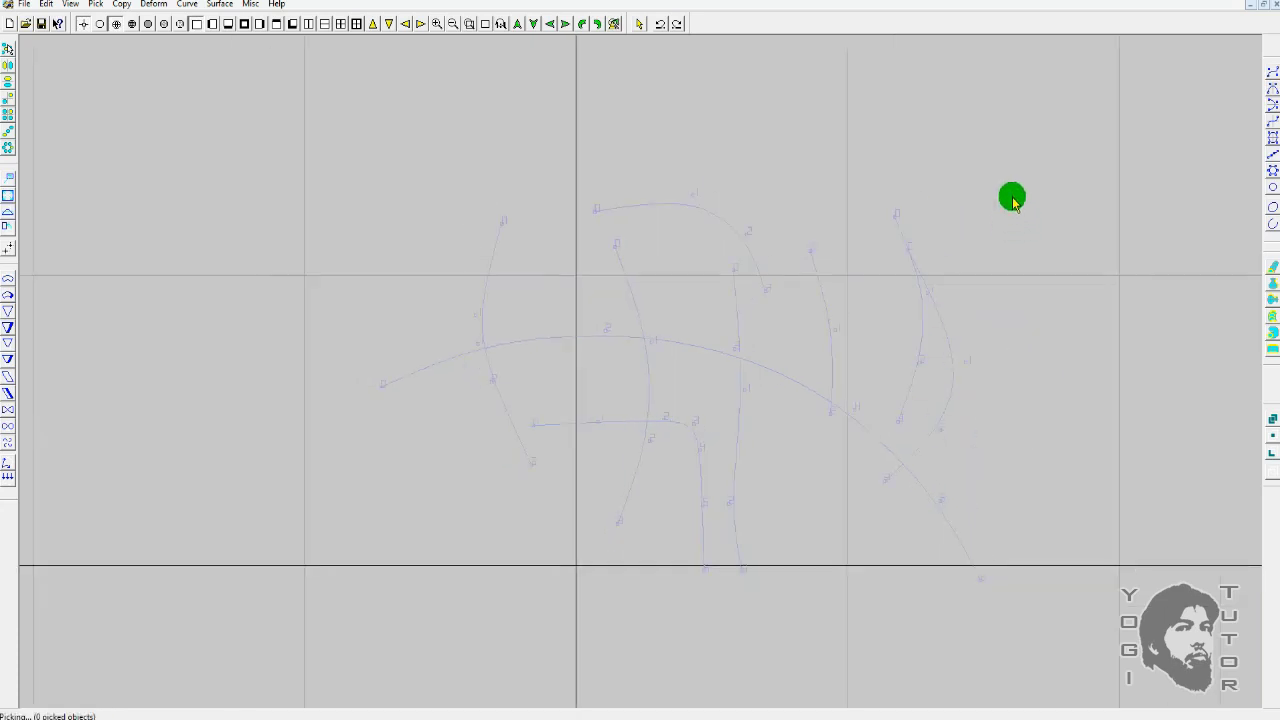
pyautogui.moveTo(1010, 188); pyautogui.dragTo(536, 433)
pyautogui.scroll(1, 868, 266)
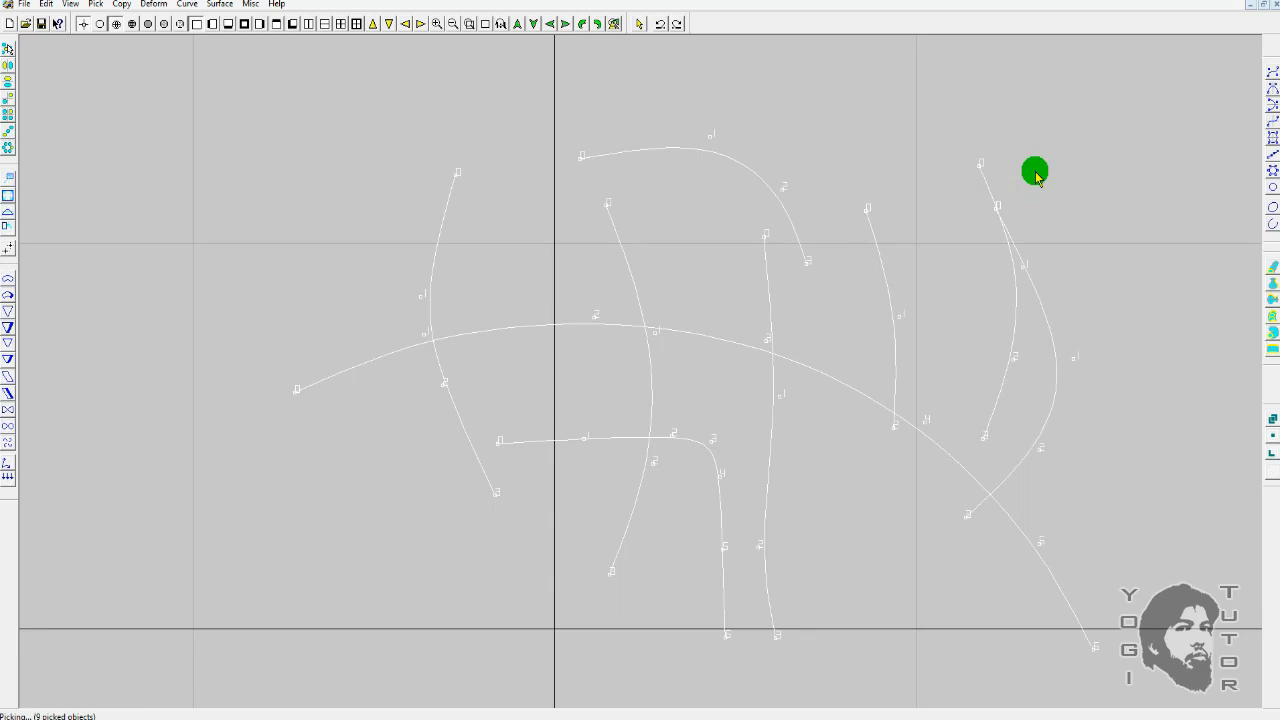
pyautogui.press('Delete')
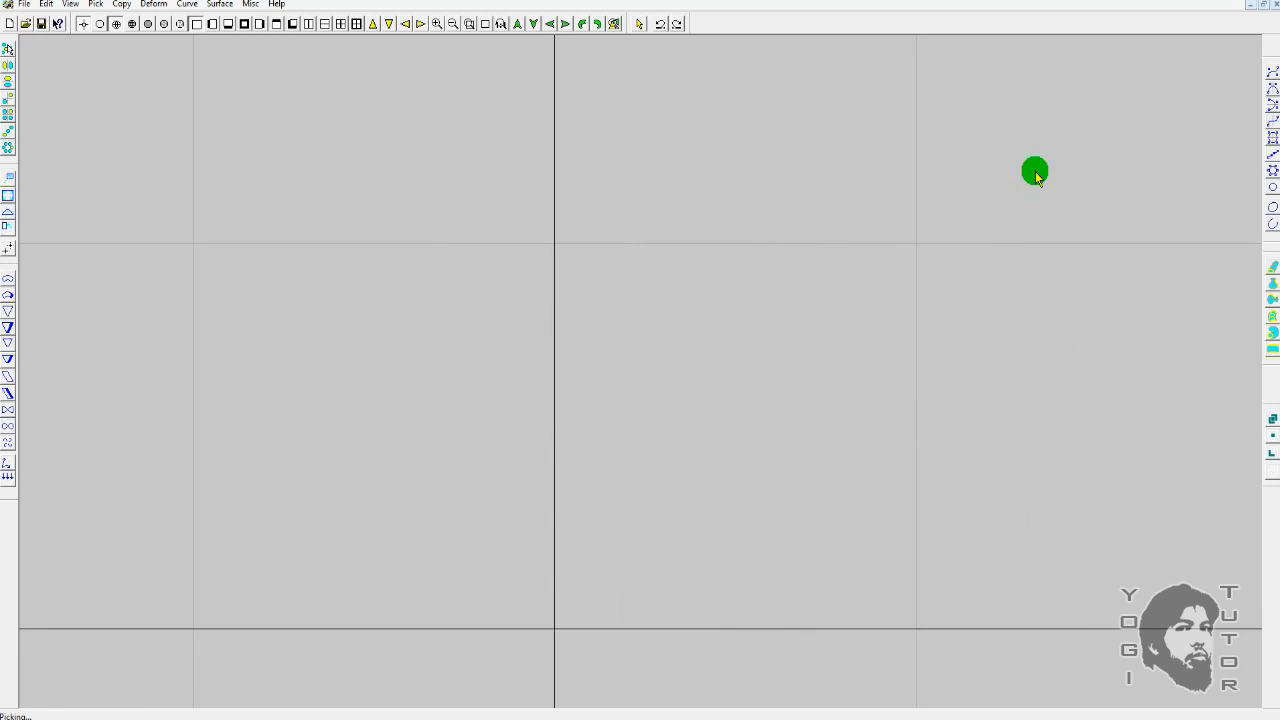
# Draw a five-point arched simple curve across the vertical axis, with its point 2 at about 3.88, 0, 11.2
pyautogui.scroll(-1, 1035, 177)
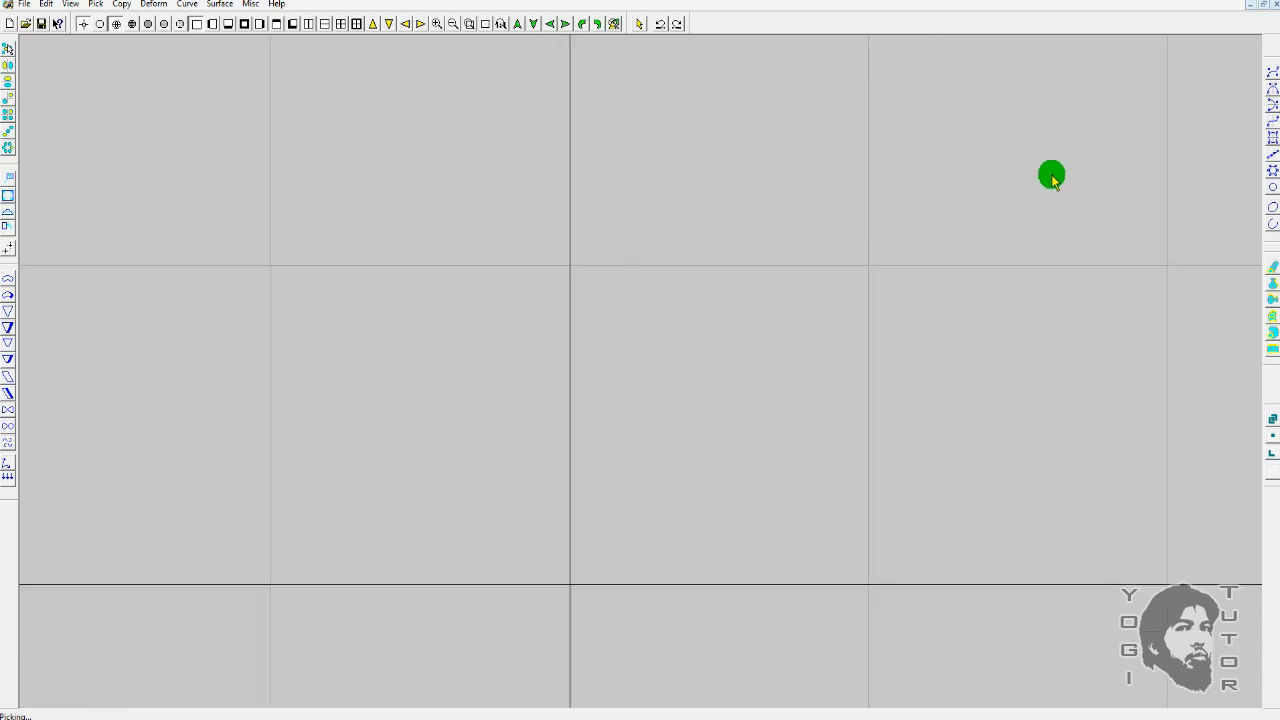
pyautogui.click(1272, 73)
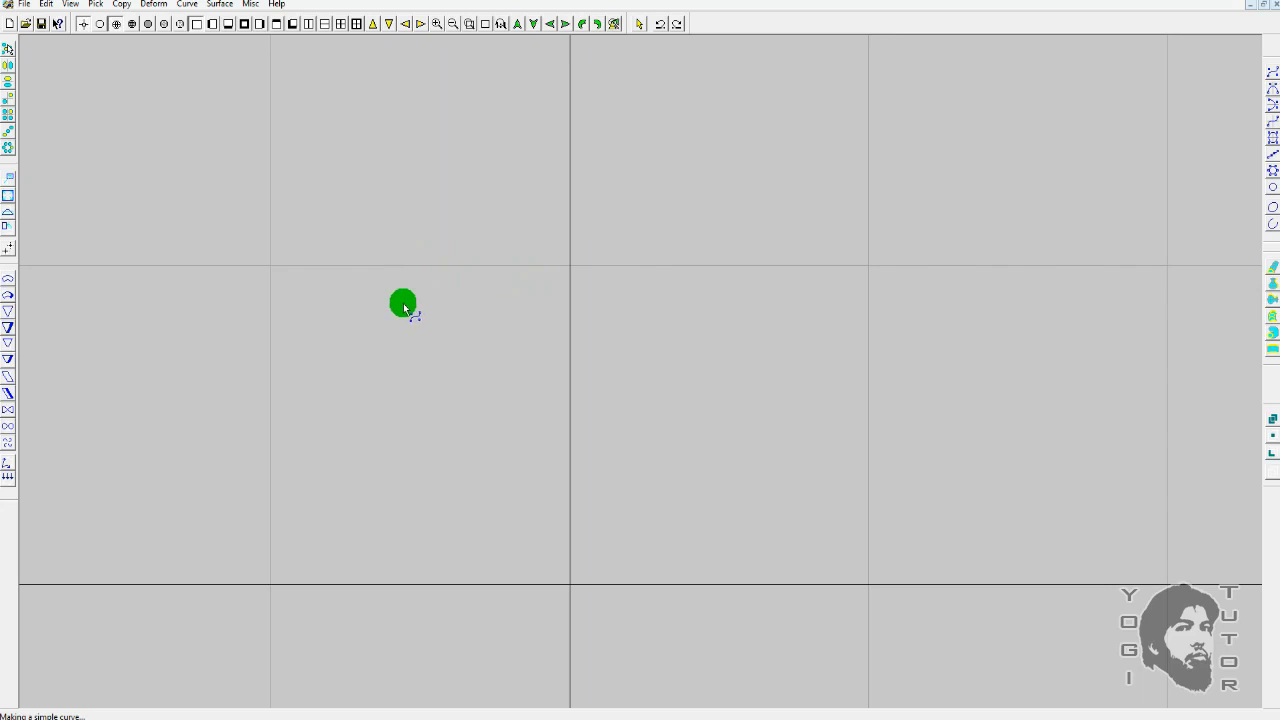
pyautogui.click(404, 301)
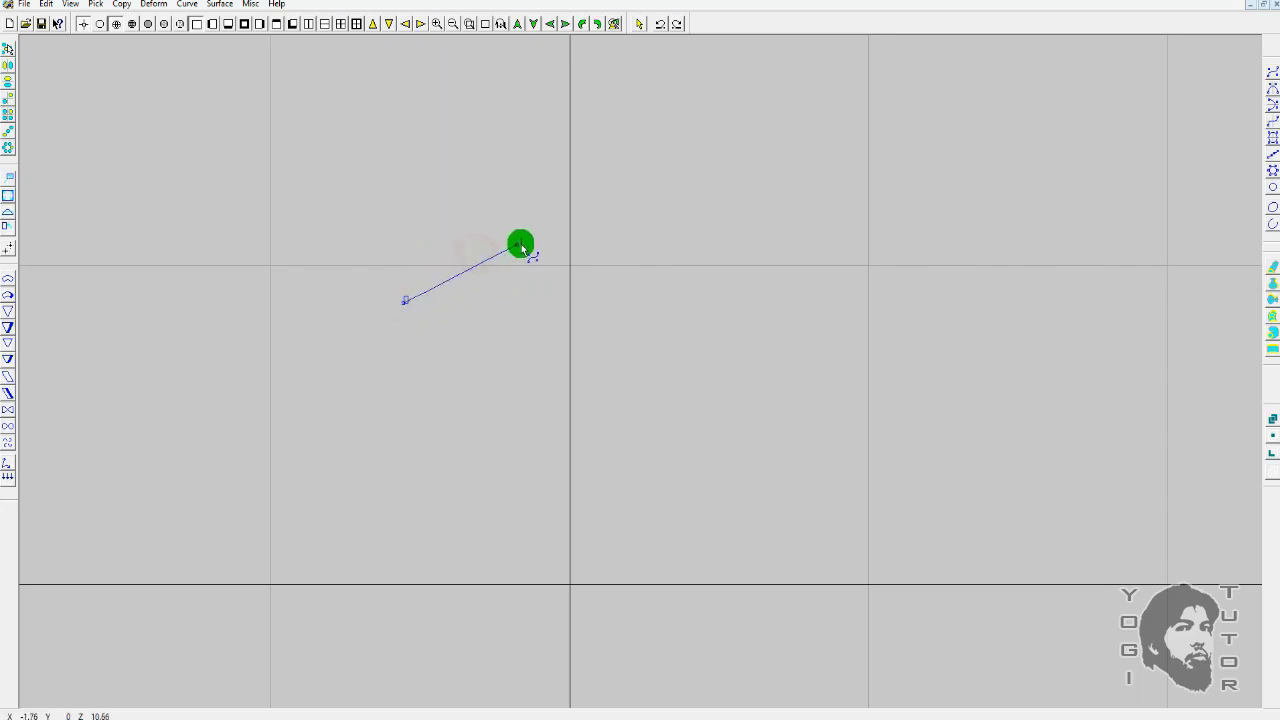
pyautogui.click(686, 234)
pyautogui.click(856, 260)
pyautogui.click(988, 346)
pyautogui.click(523, 246)
pyautogui.click(686, 232)
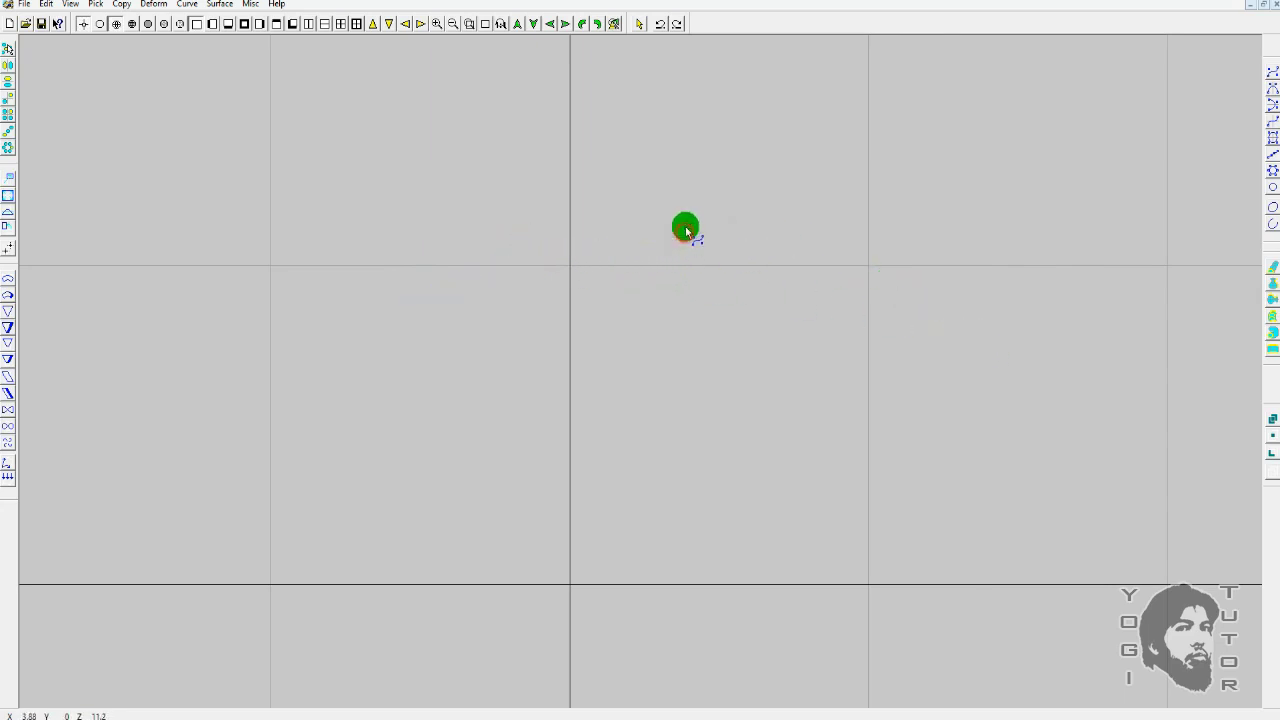
# Draw a second, slightly shorter five-point arc beneath the first, with its point 3 at about 8.99, 0, 7.84
pyautogui.click(428, 363)
pyautogui.click(549, 314)
pyautogui.click(687, 294)
pyautogui.click(843, 334)
pyautogui.click(952, 406)
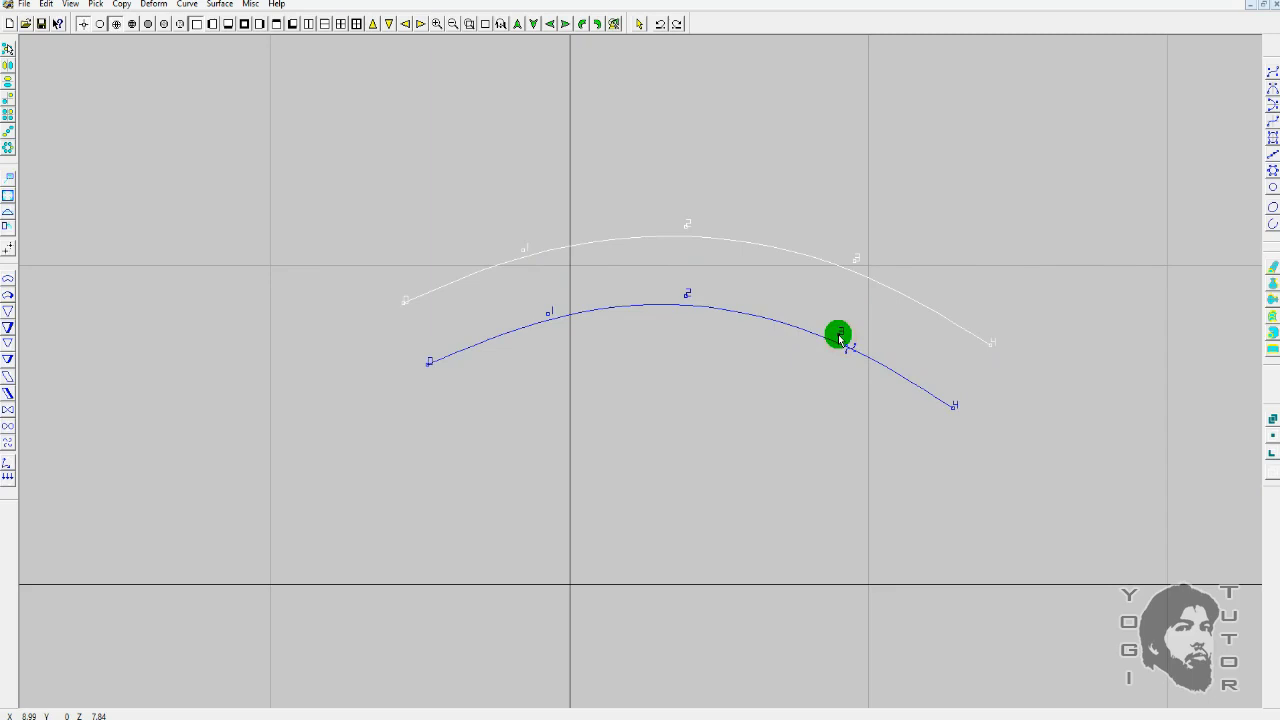
# Draw a third, shorter five-point arc beneath the second, with point 3 at about 8.25, 0, 5.64, and finish curve creation
pyautogui.click(459, 430)
pyautogui.click(582, 380)
pyautogui.click(692, 374)
pyautogui.click(816, 413)
pyautogui.click(893, 461)
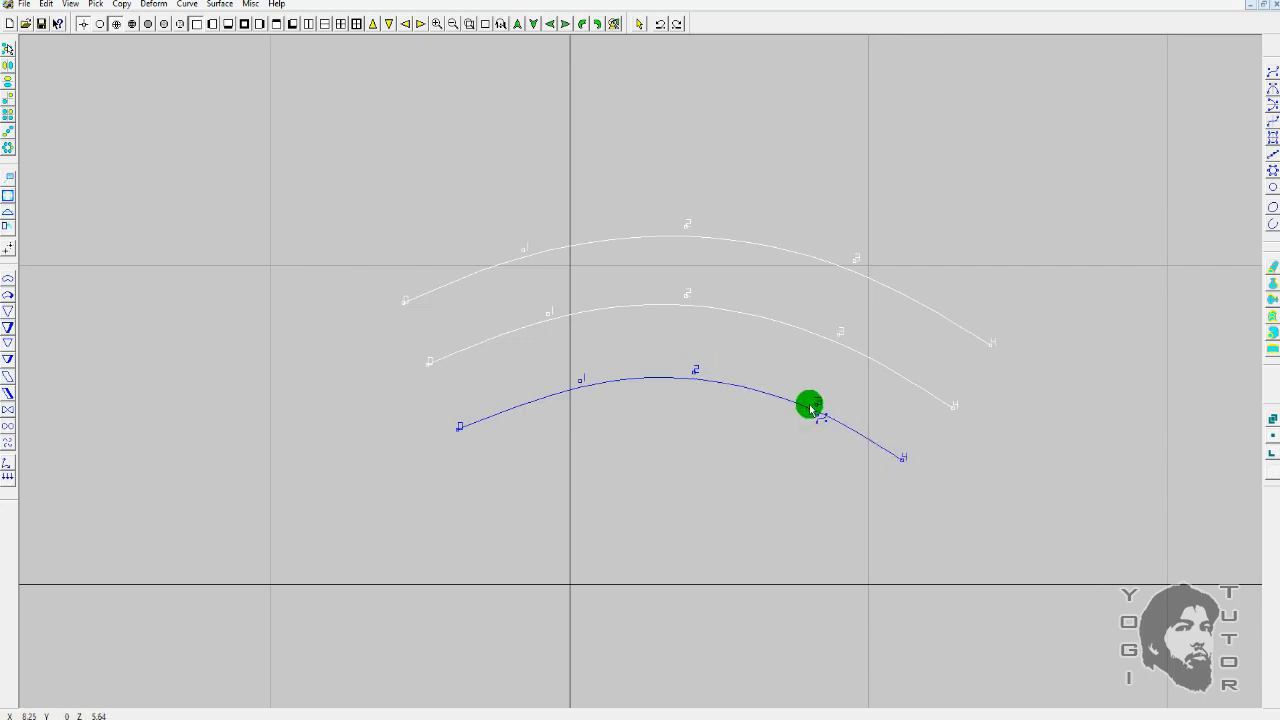
pyautogui.scroll(2, 778, 365)
pyautogui.rightClick(778, 365)
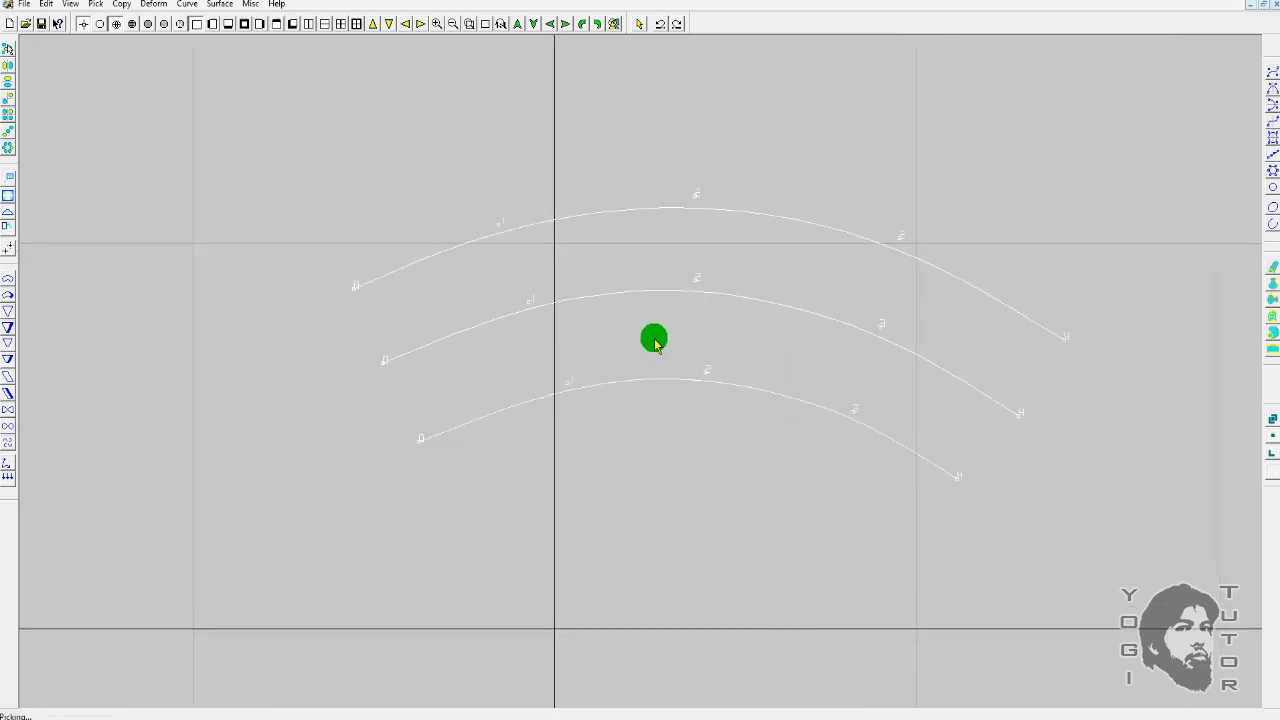
# Deselect the arcs and add a sixth point near the end of the lowest arc
pyautogui.moveTo(648, 346); pyautogui.dragTo(620, 347)
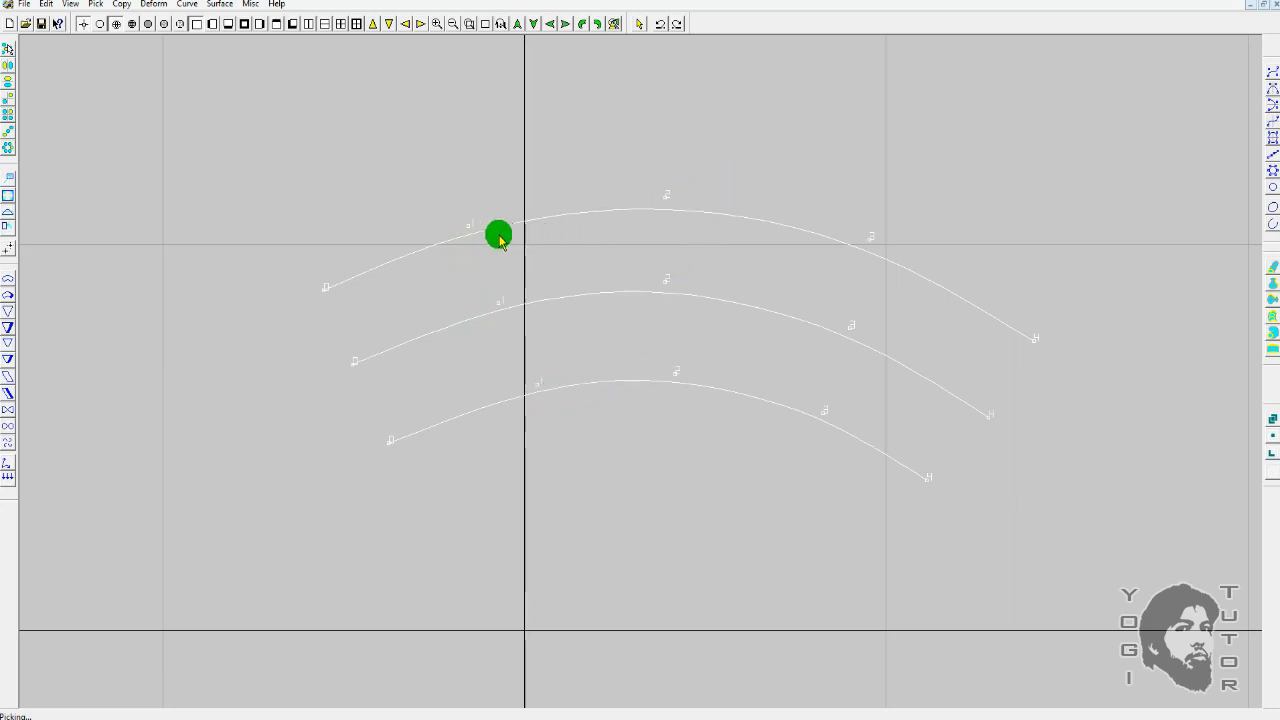
pyautogui.click(456, 211)
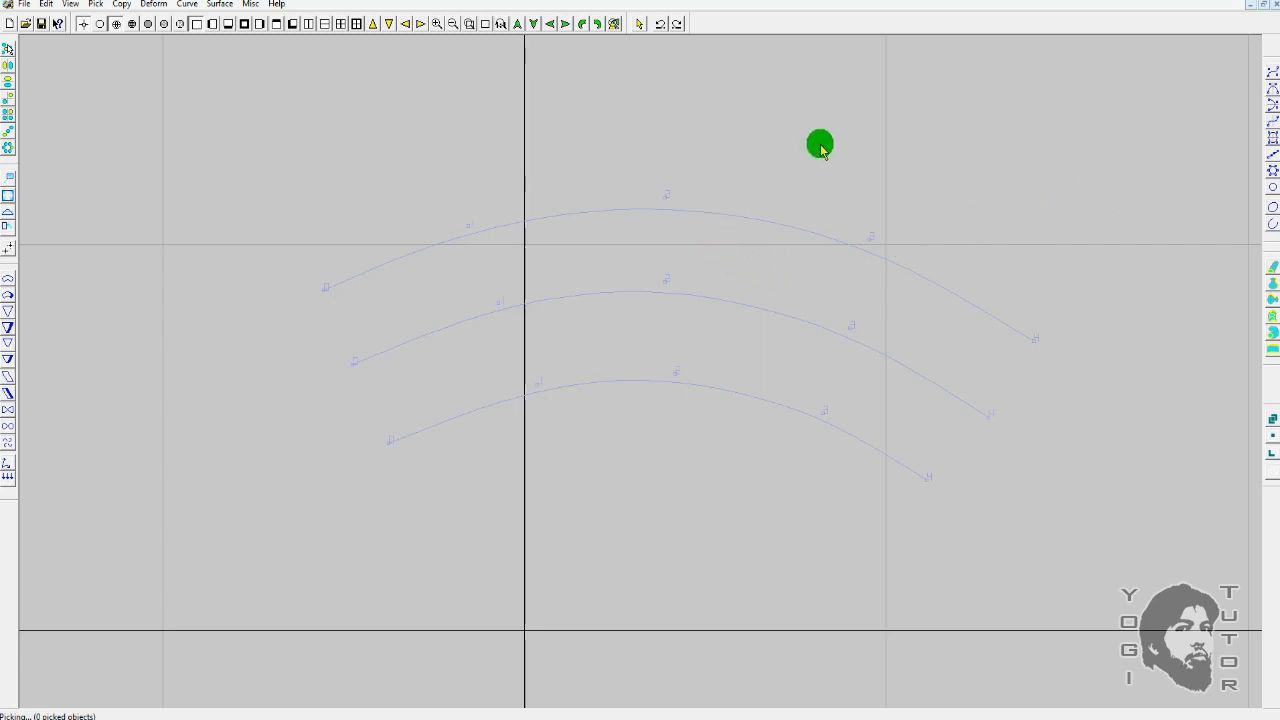
pyautogui.scroll(1, 820, 148)
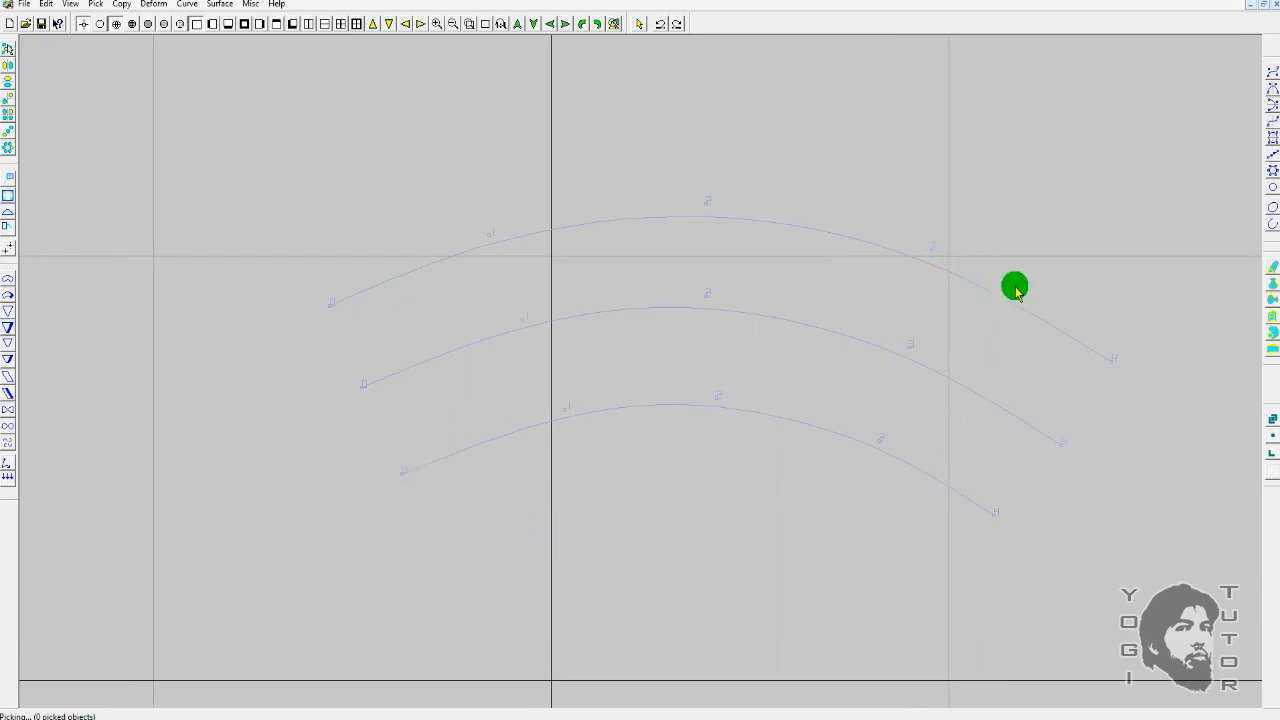
pyautogui.click(1272, 72)
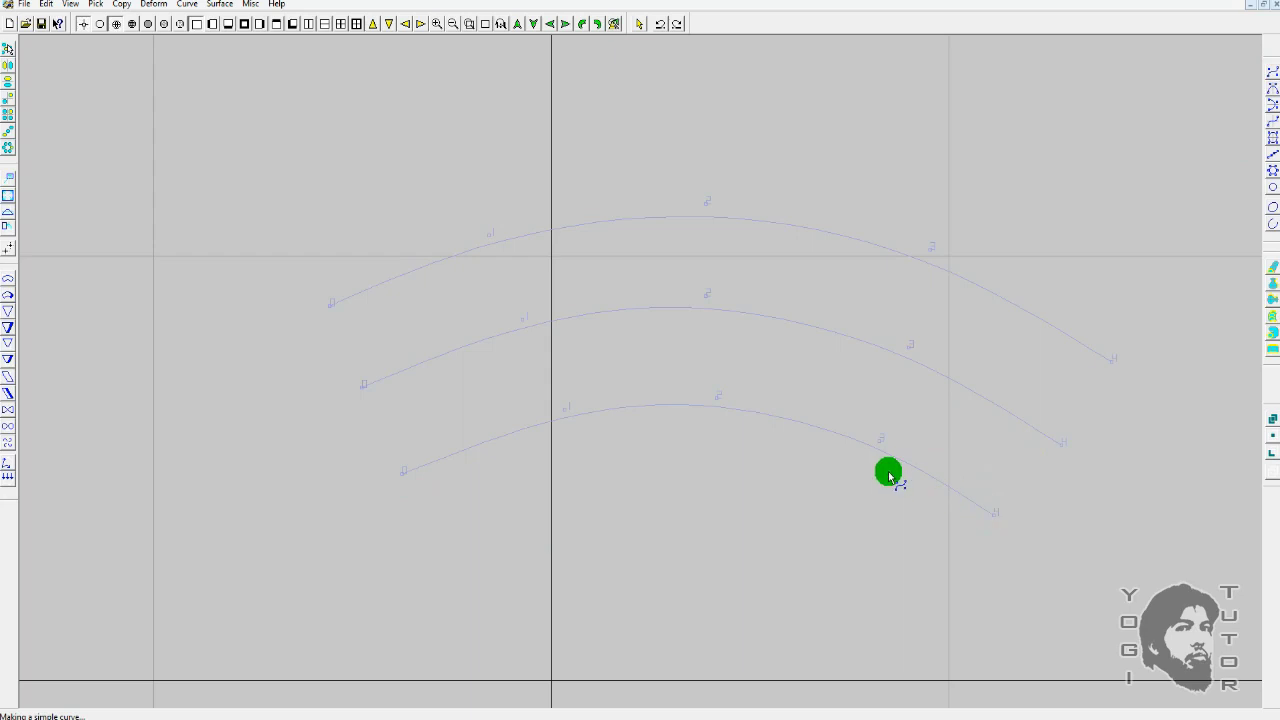
pyautogui.click(993, 516)
pyautogui.moveTo(963, 490); pyautogui.dragTo(1013, 522)
pyautogui.scroll(-3, 1066, 386)
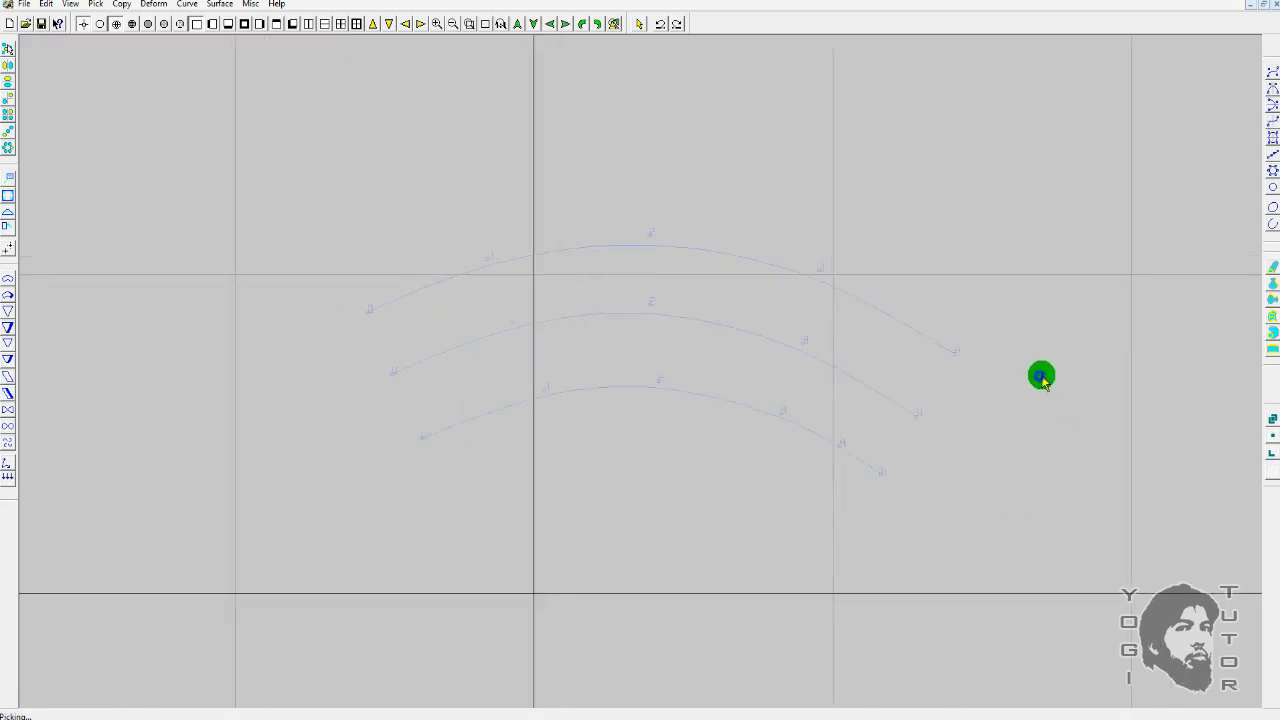
pyautogui.scroll(1, 1042, 374)
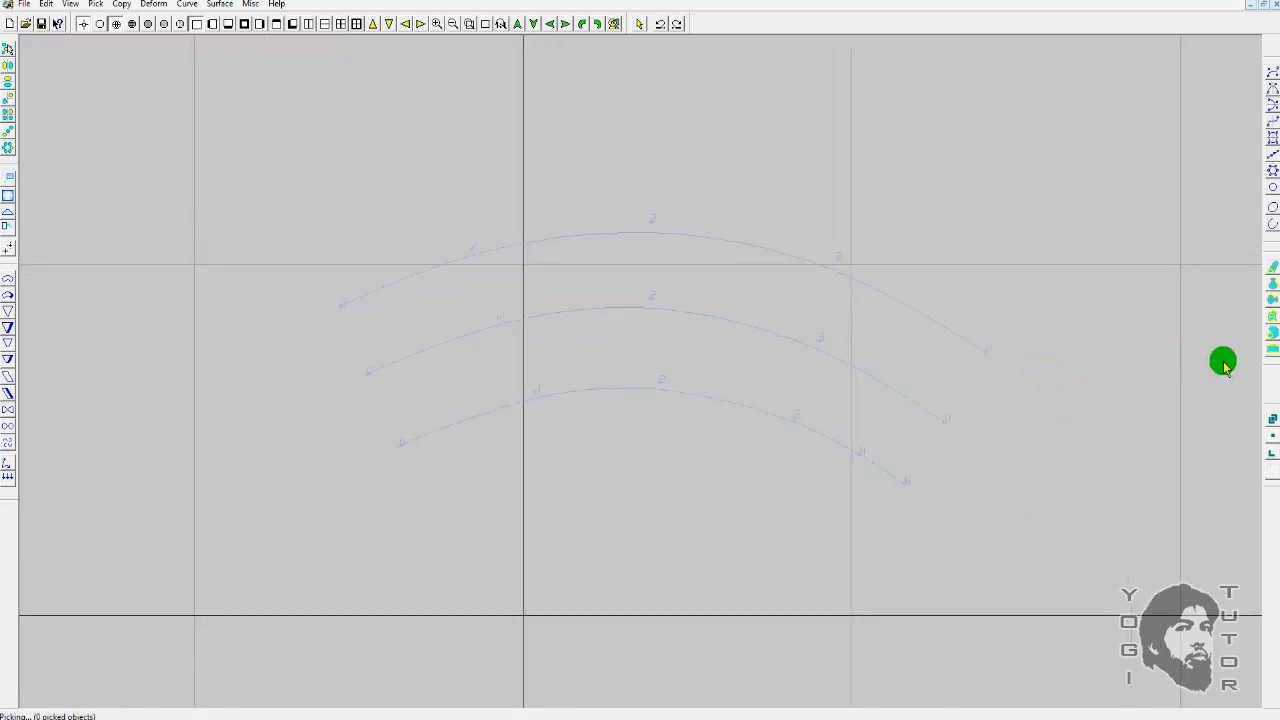
# Try to loft a surface from the upper arc through the middle arc to the six-point lowest arc, and discard it
pyautogui.click(1273, 281)
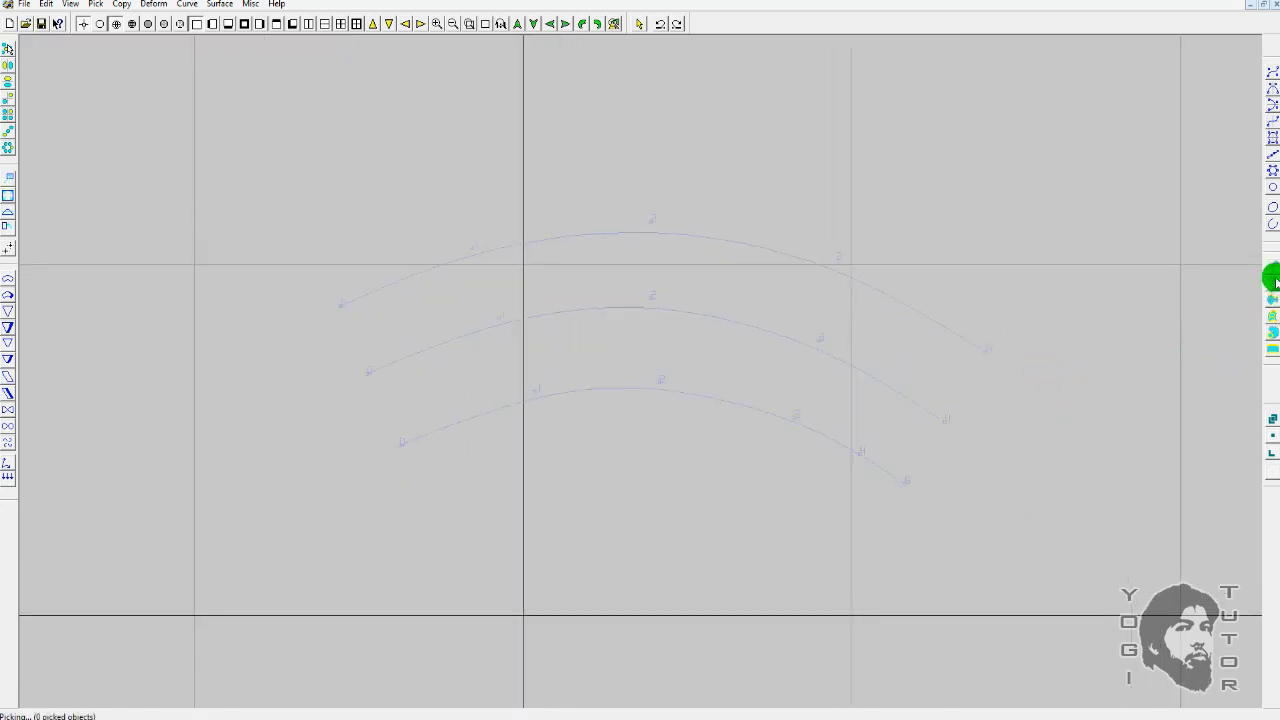
pyautogui.click(1273, 324)
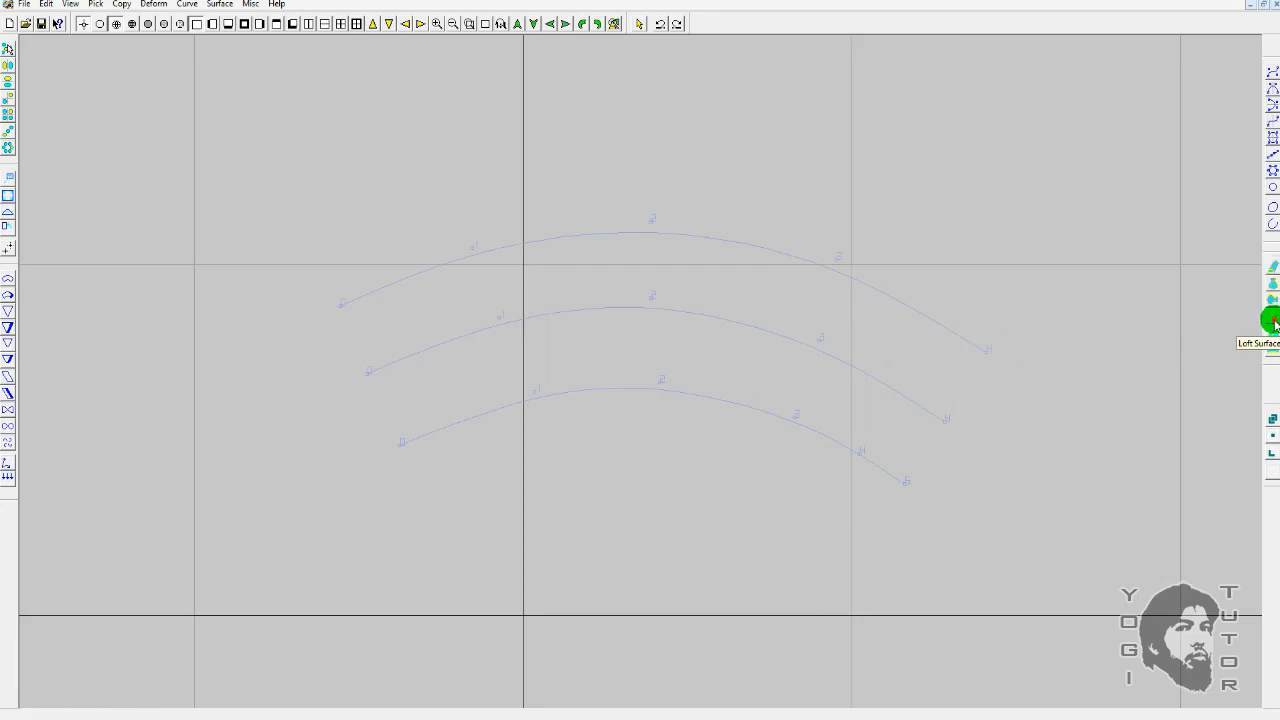
pyautogui.click(838, 263)
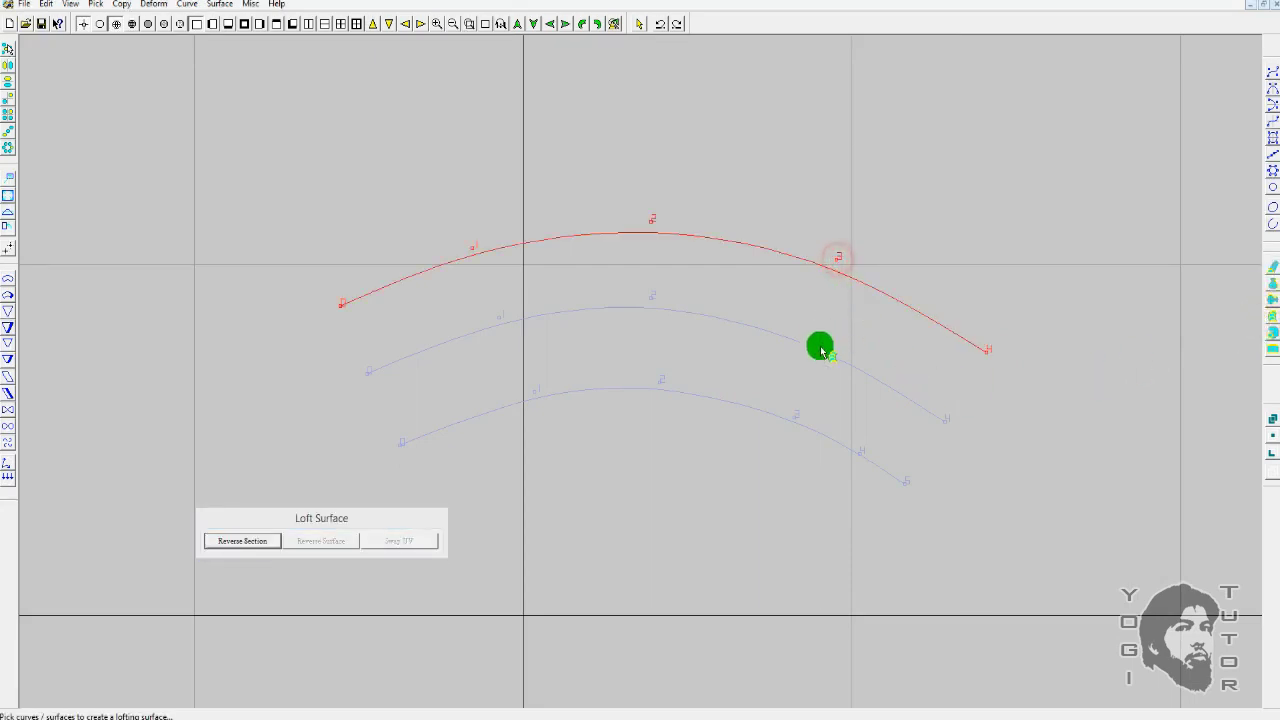
pyautogui.click(819, 341)
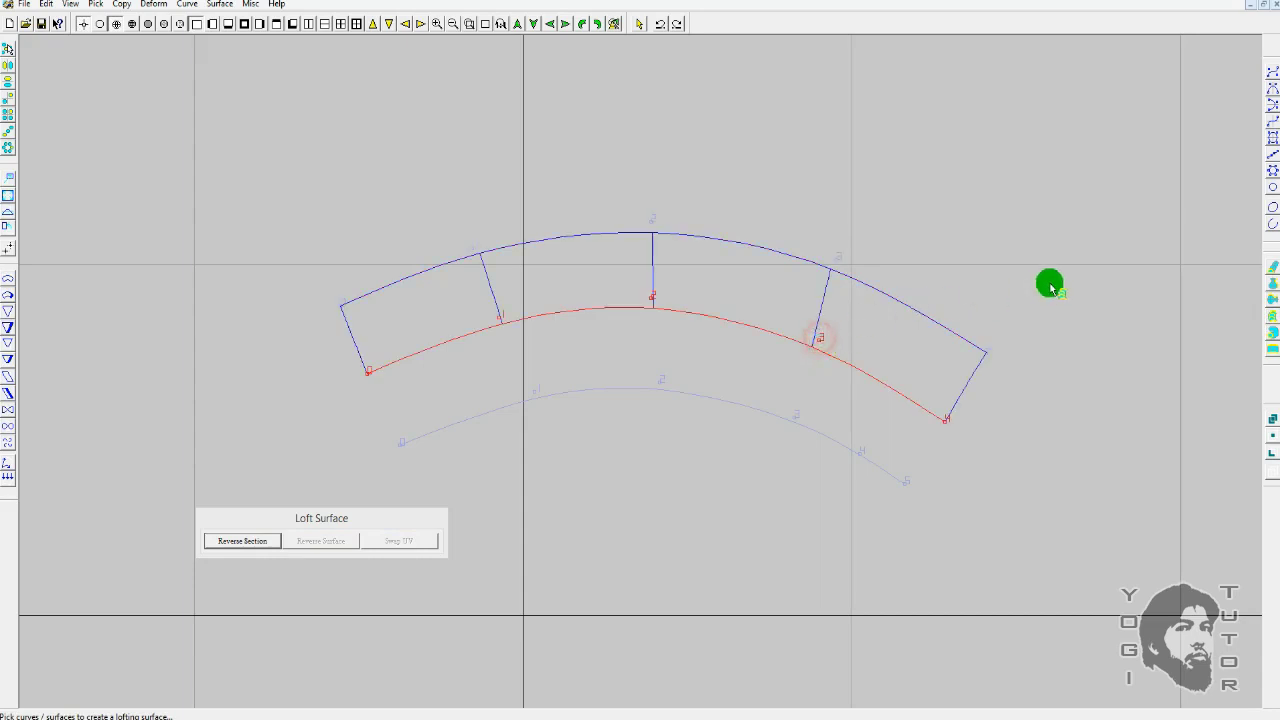
pyautogui.click(795, 417)
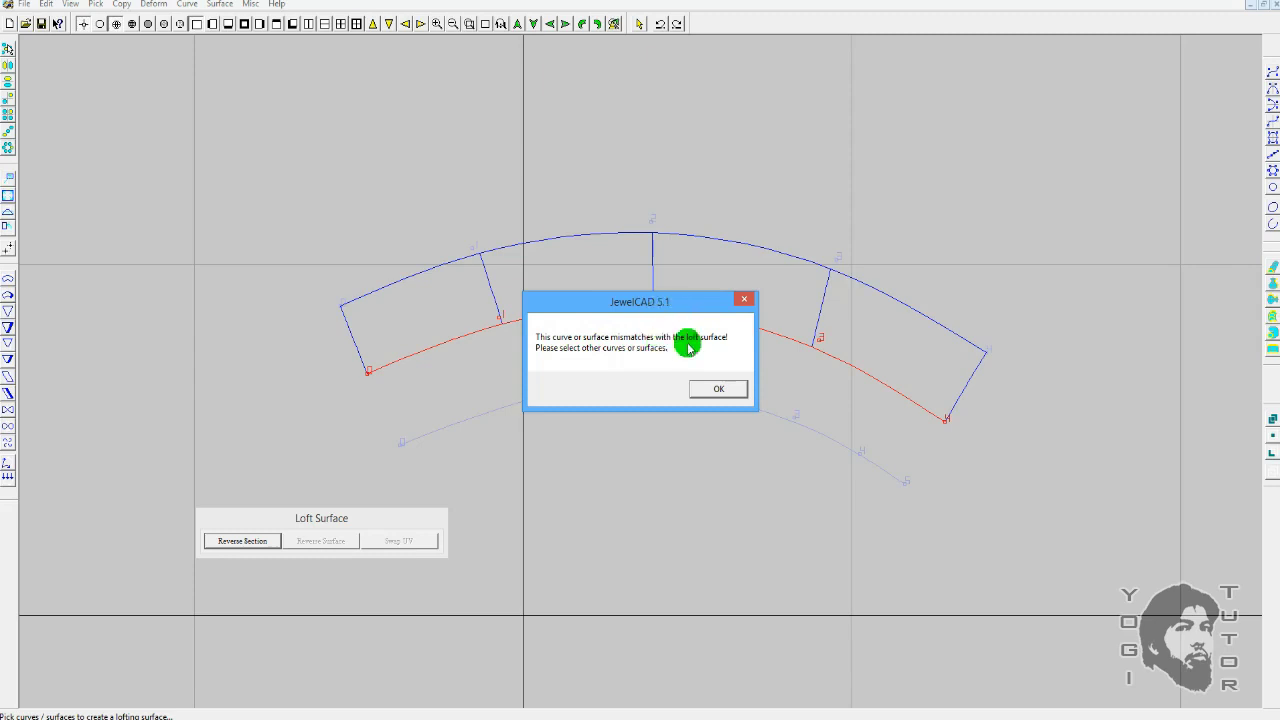
pyautogui.click(733, 388)
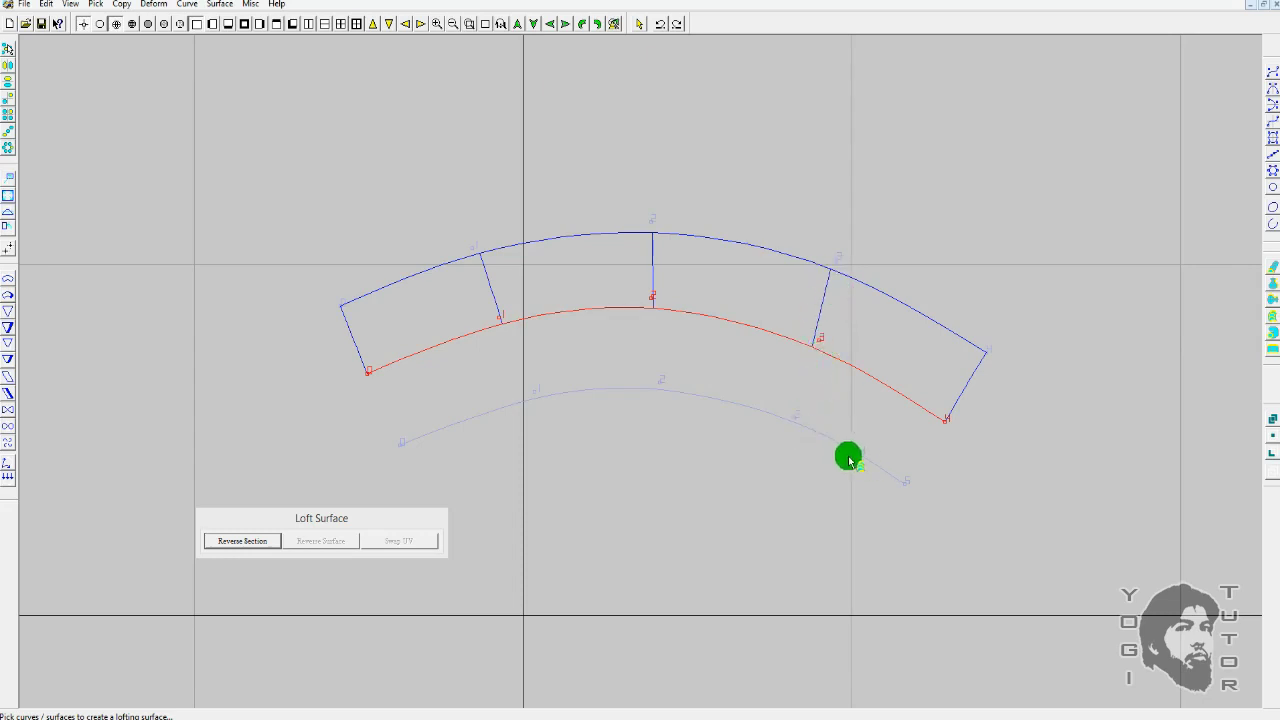
pyautogui.press('space')
pyautogui.press('Delete')
pyautogui.scroll(1, 988, 302)
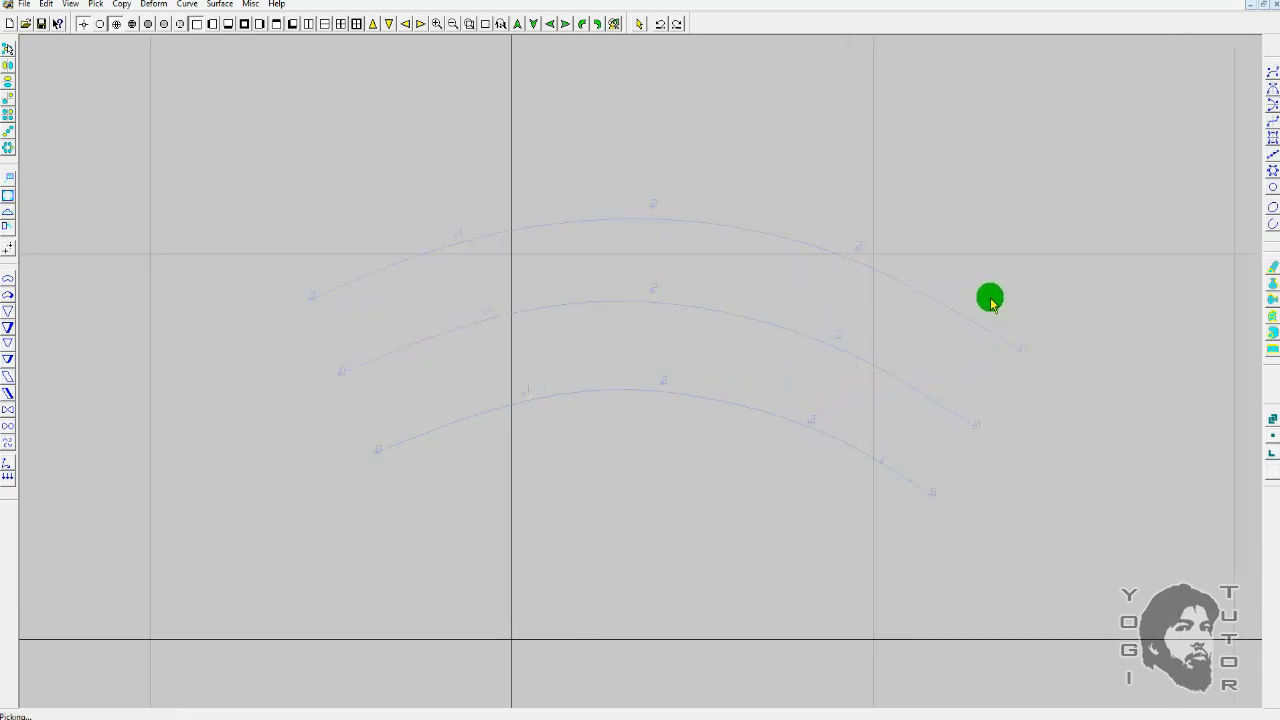
# Reopen the upper arc for simple-curve editing and move its end point 4 to about 11.98, 0, 8.36
pyautogui.keyDown('alt'); pyautogui.moveTo(1069, 231); pyautogui.dragTo(1058, 248); pyautogui.keyUp('alt')
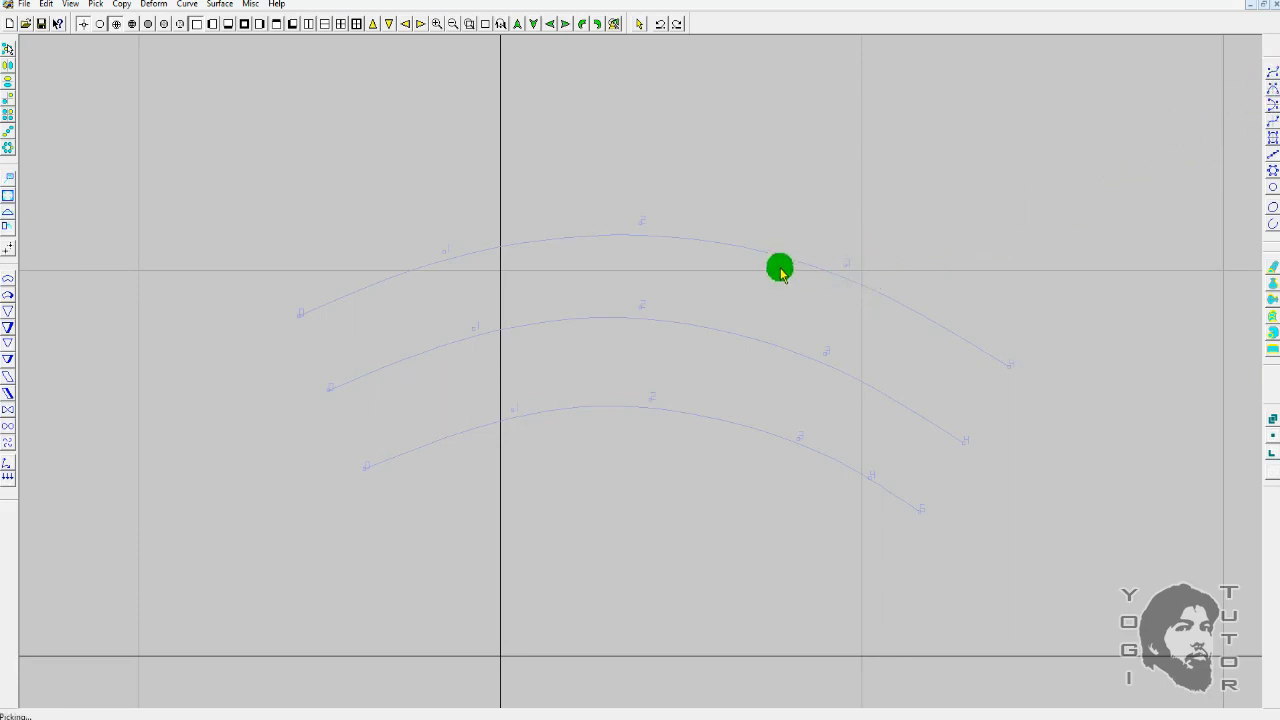
pyautogui.click(1271, 74)
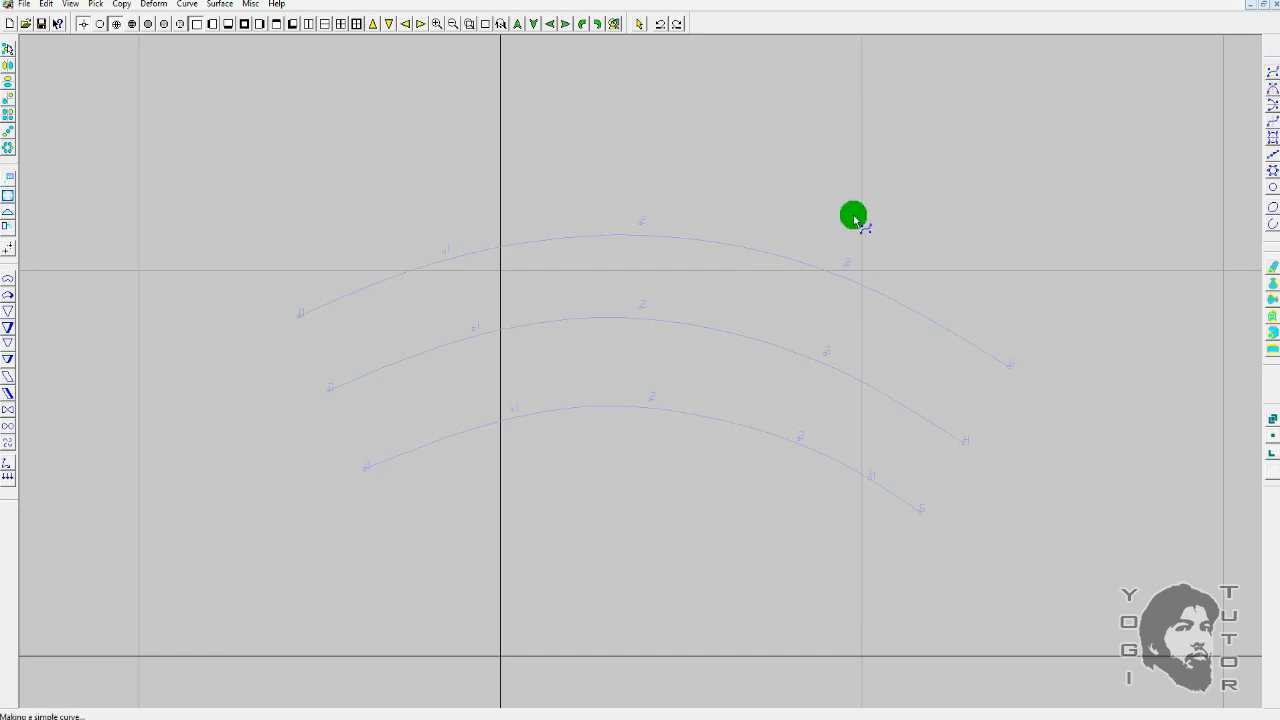
pyautogui.click(962, 341)
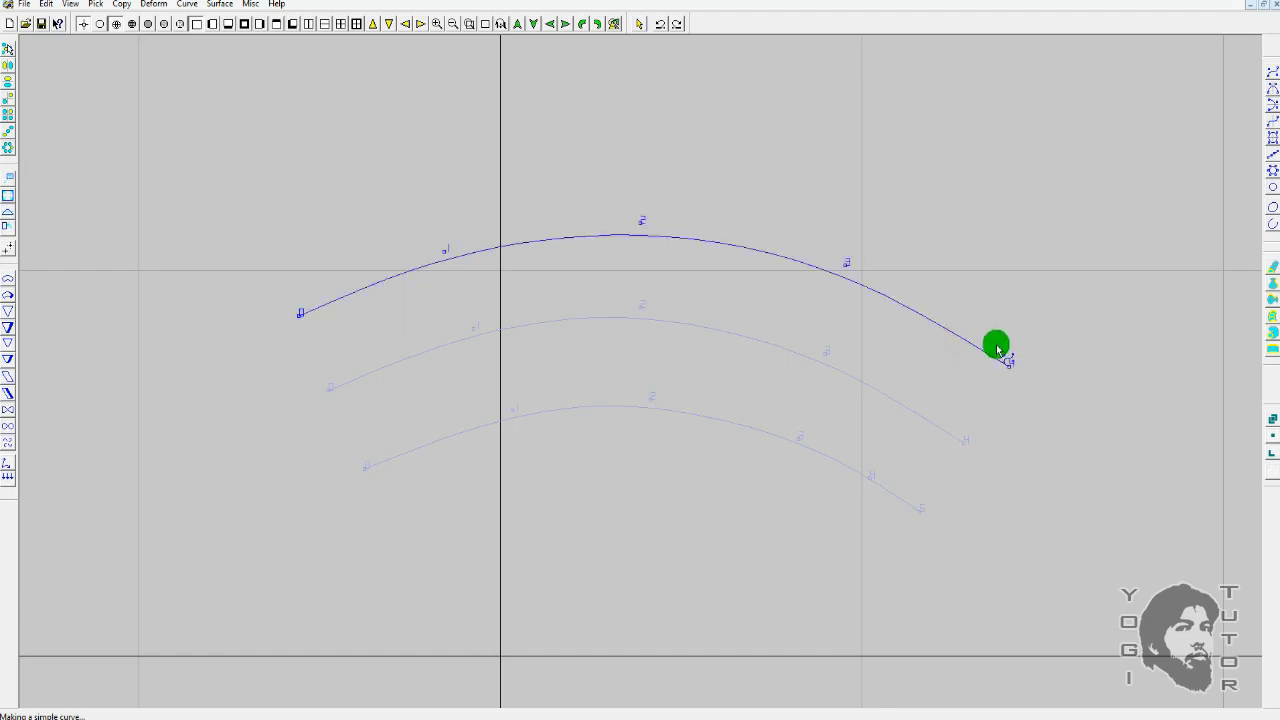
pyautogui.click(934, 334)
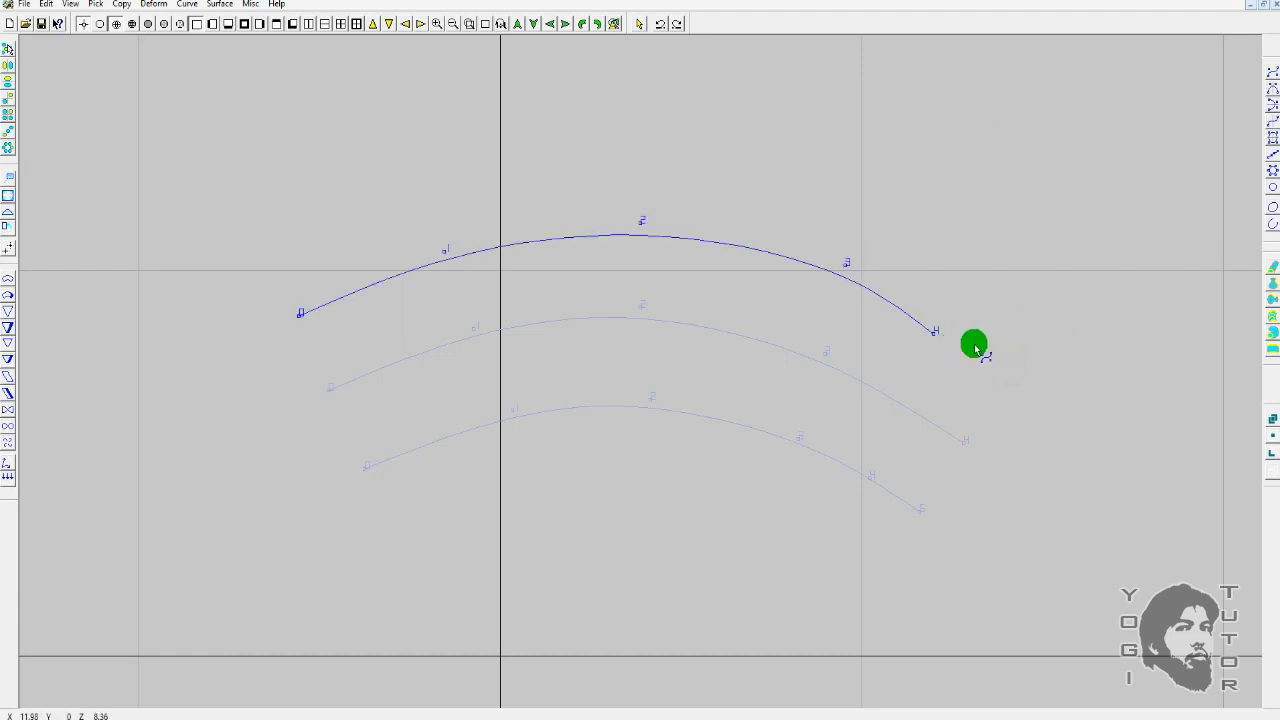
# Extend the upper arc with points 5 to 9 into an upward, backward-curling hook ending at about 9.72, 0, 11.88
pyautogui.click(996, 321)
pyautogui.click(1009, 259)
pyautogui.click(979, 189)
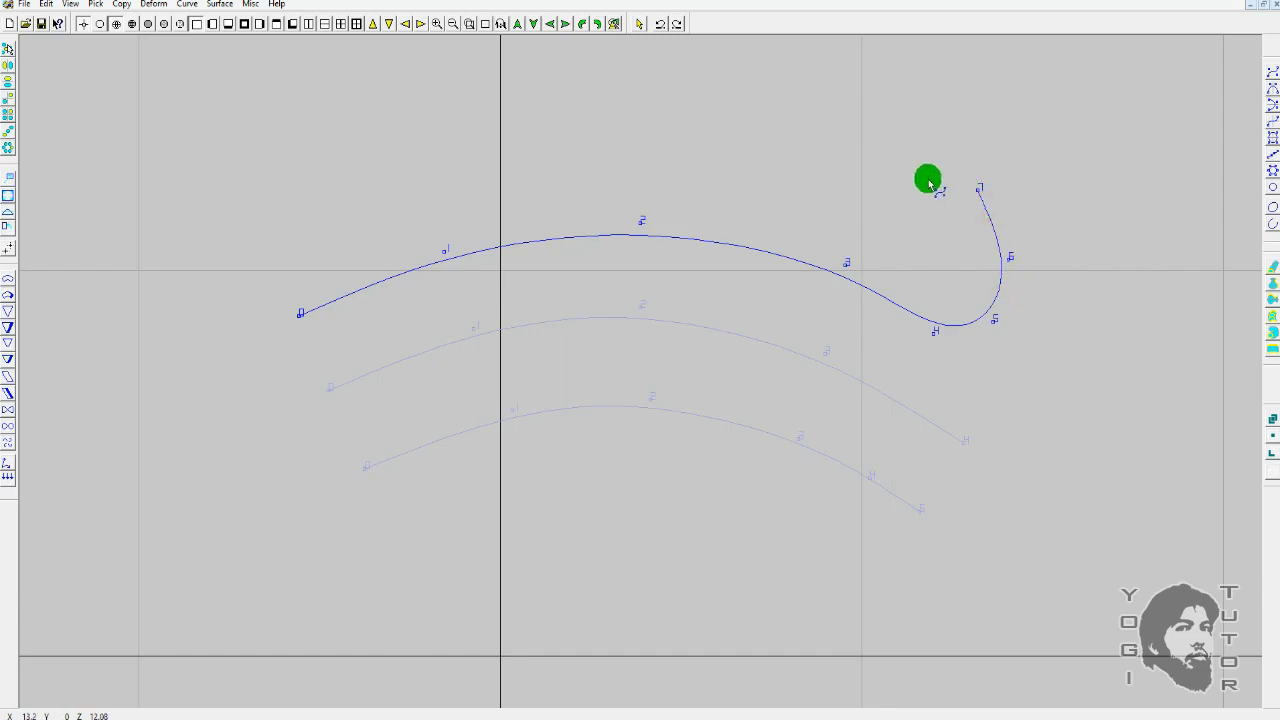
pyautogui.click(857, 191)
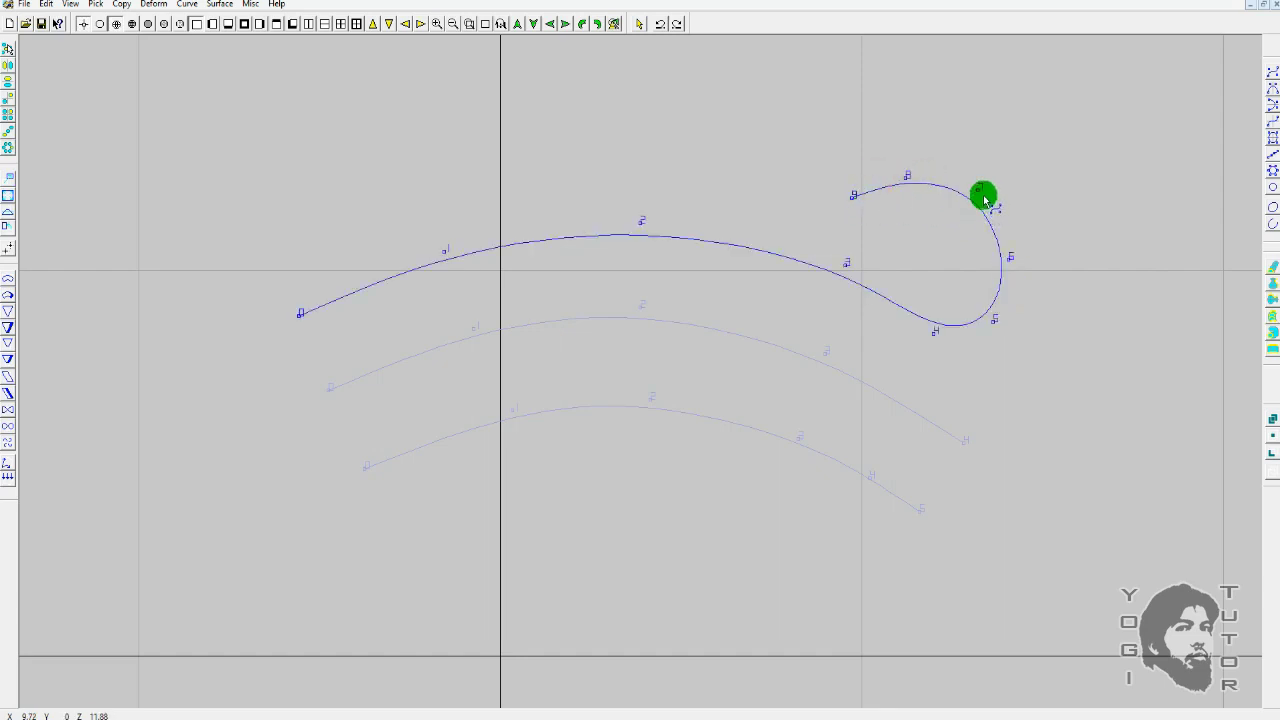
pyautogui.click(977, 190)
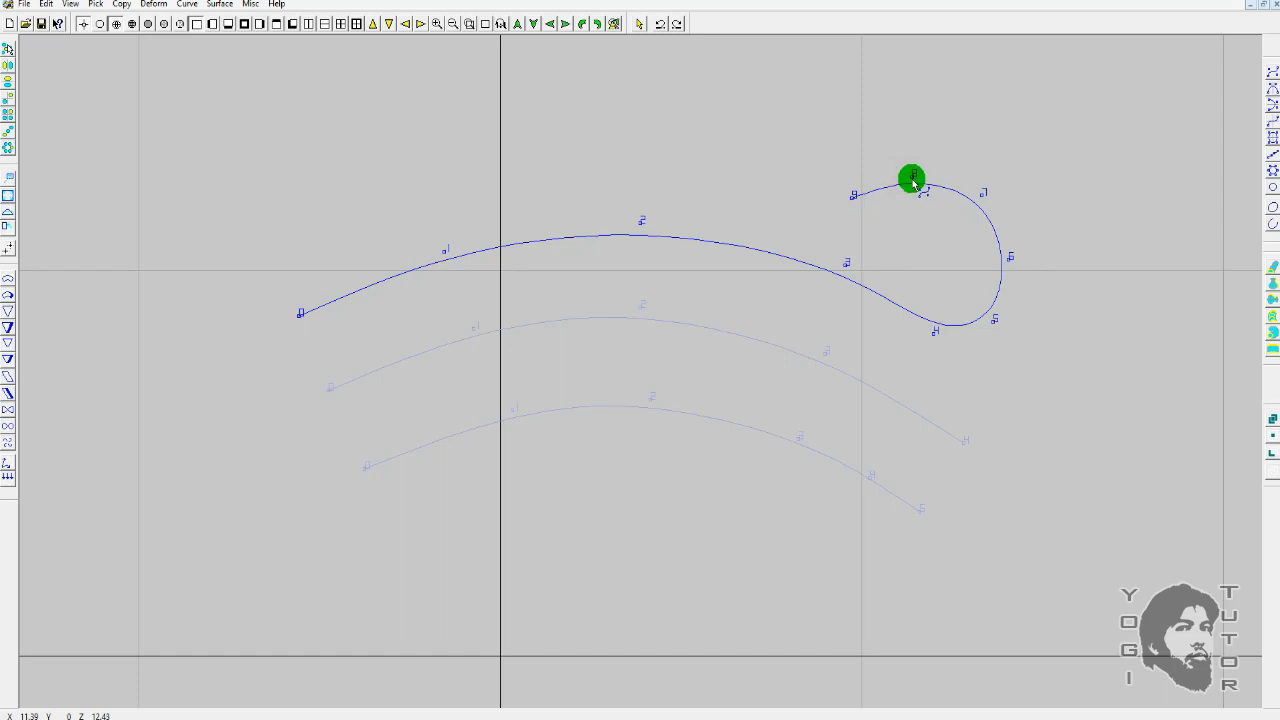
pyautogui.rightClick(781, 326)
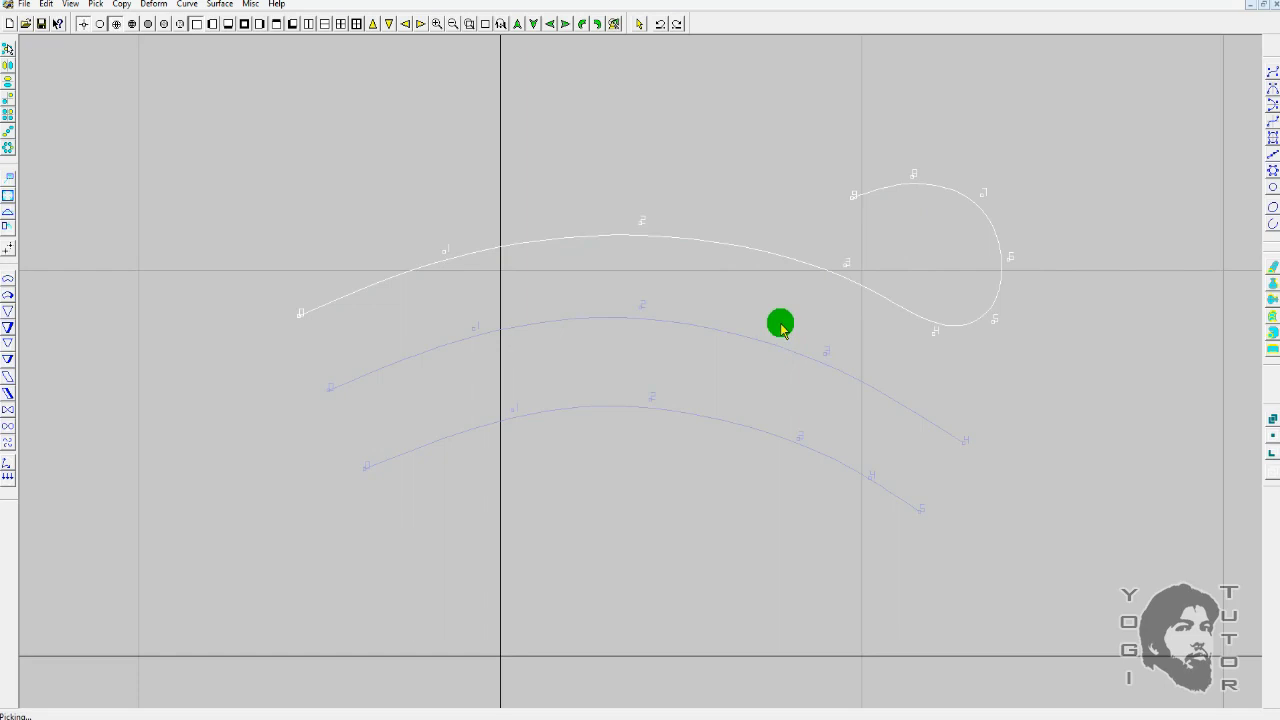
# Delete the middle and lowest arcs, and reopen the hooked curve for simple-curve editing
pyautogui.moveTo(778, 316); pyautogui.dragTo(600, 538)
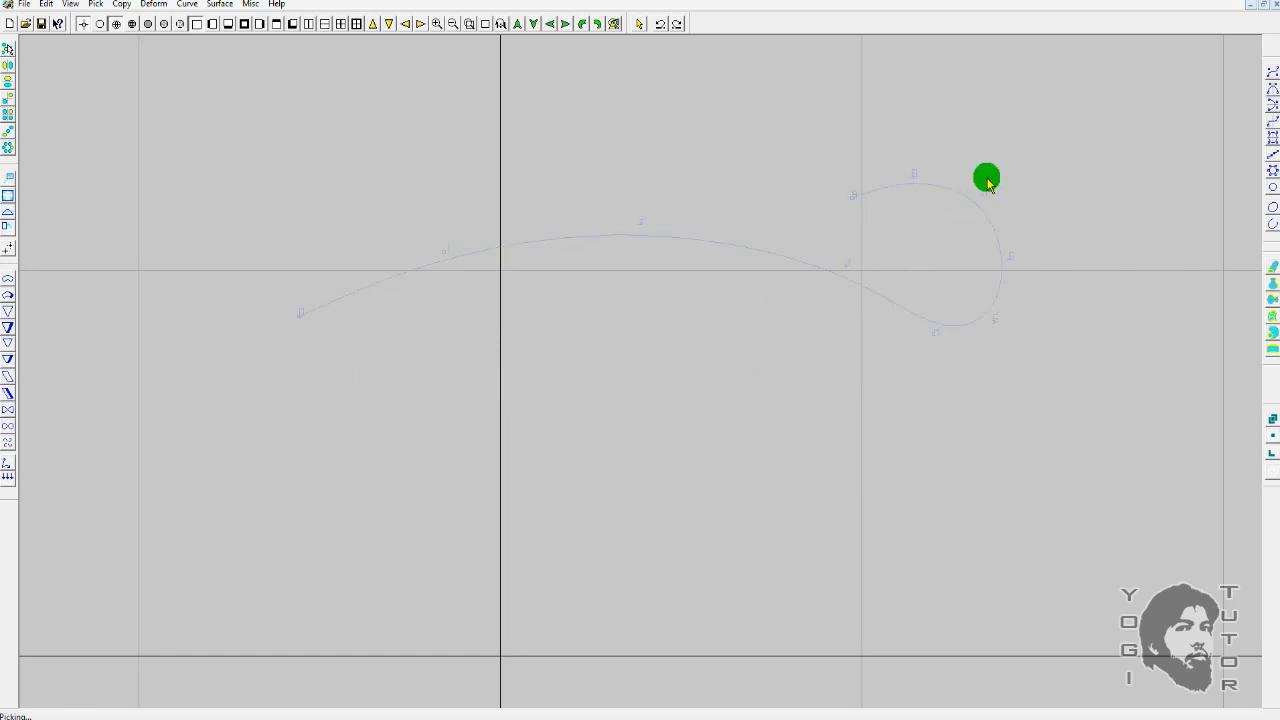
pyautogui.click(1272, 72)
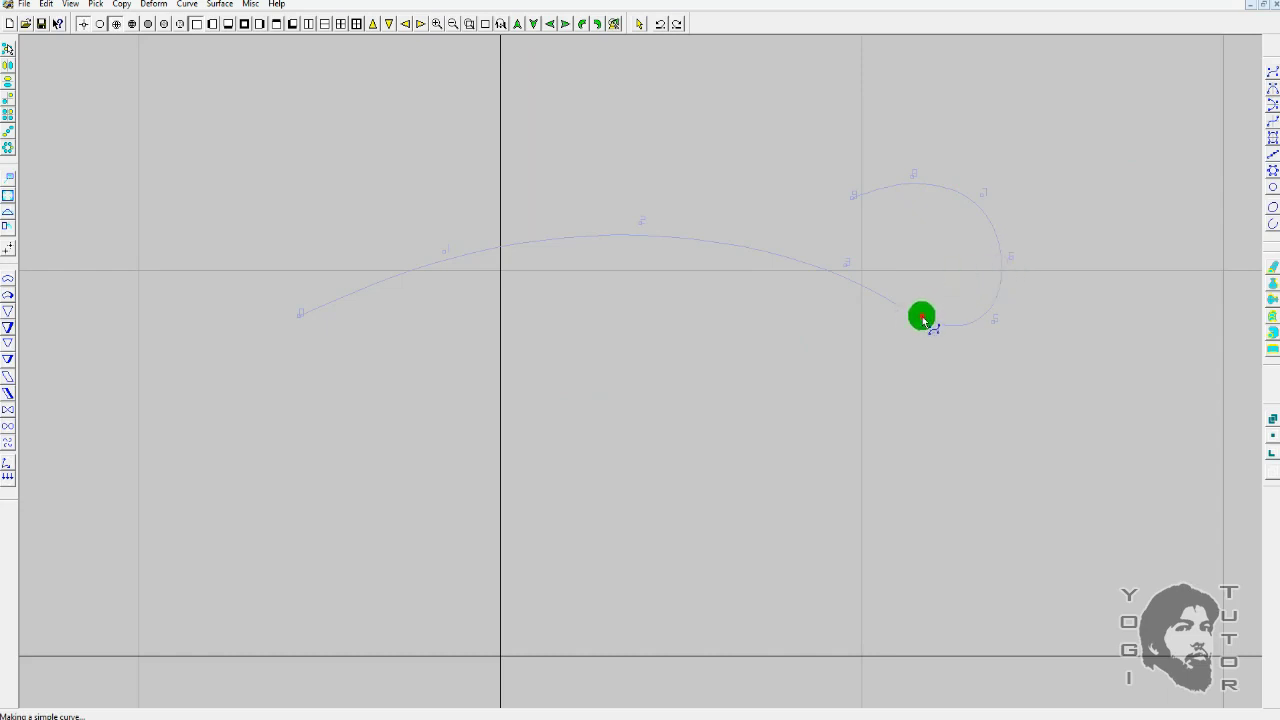
pyautogui.click(922, 318)
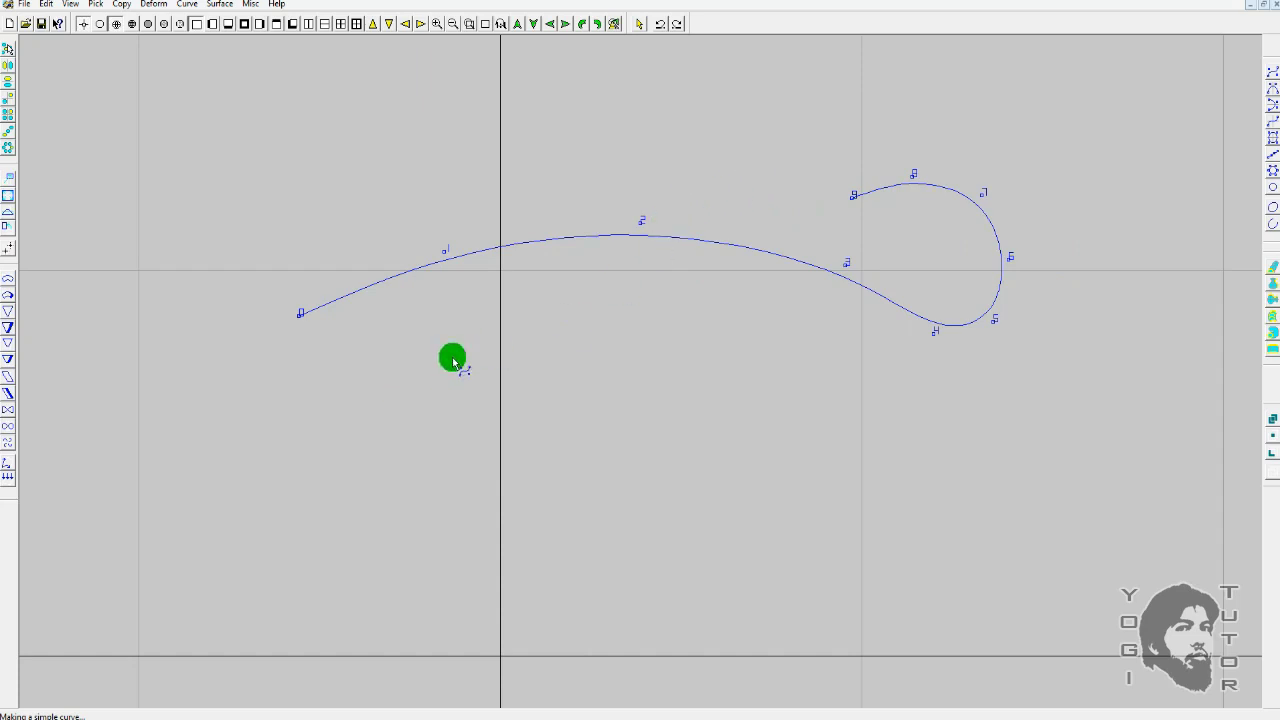
# Extend the curve with a new start point at about -5.38, 0, 6.77 and a new end point at about 8.48, 0, 13.17
pyautogui.click(307, 392)
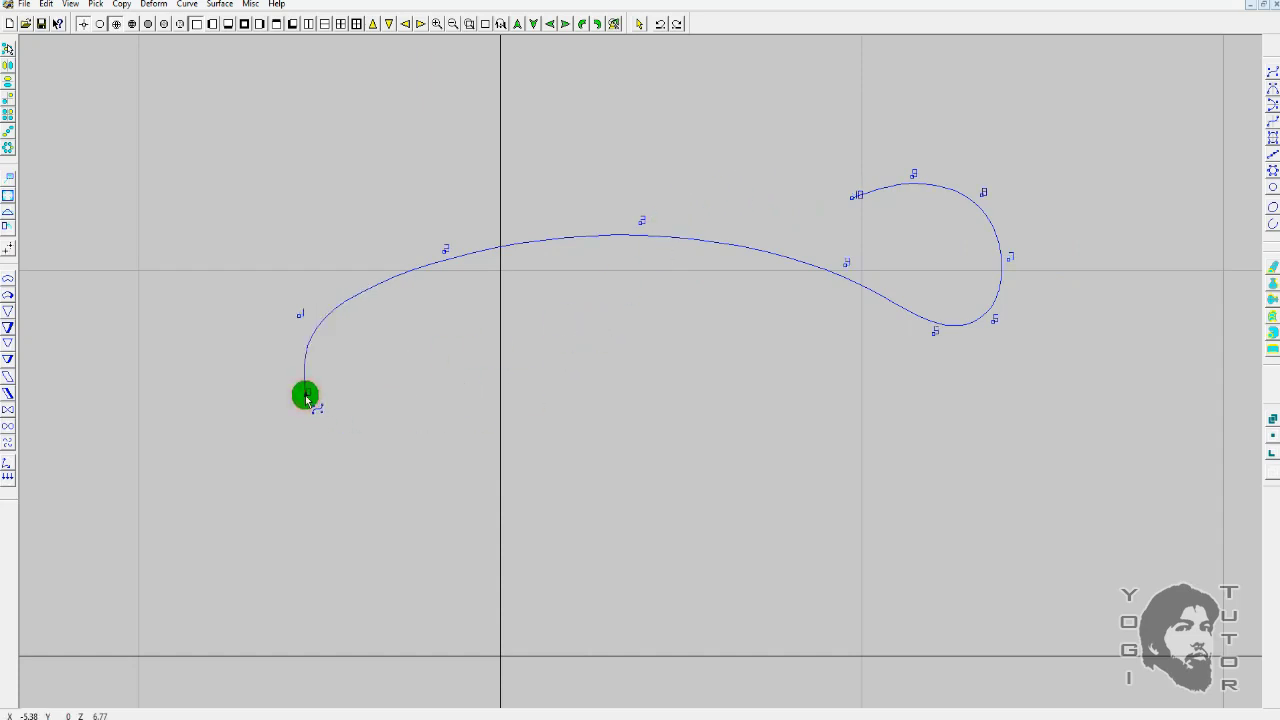
pyautogui.click(808, 152)
pyautogui.click(808, 150)
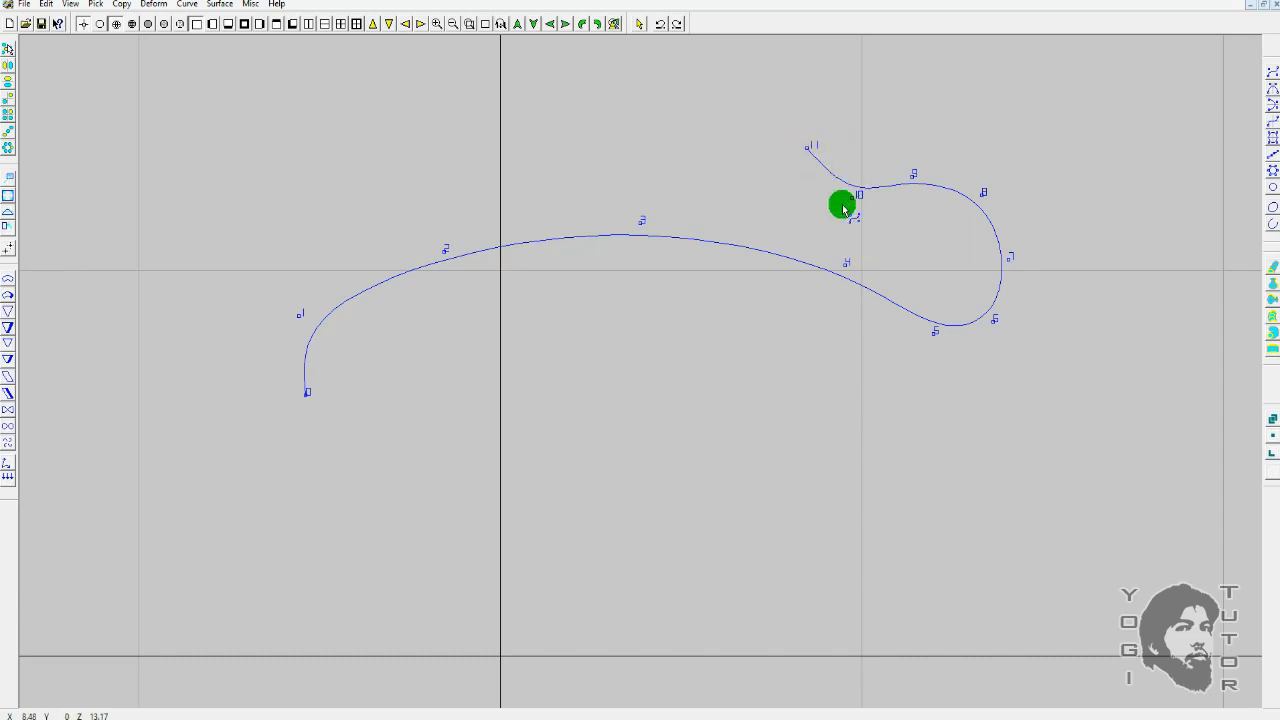
# Double point 5 at the bottom of the hook, at about 12.02, 0, 8.34, to sharpen the bend
pyautogui.click(935, 336)
pyautogui.scroll(3, 970, 336)
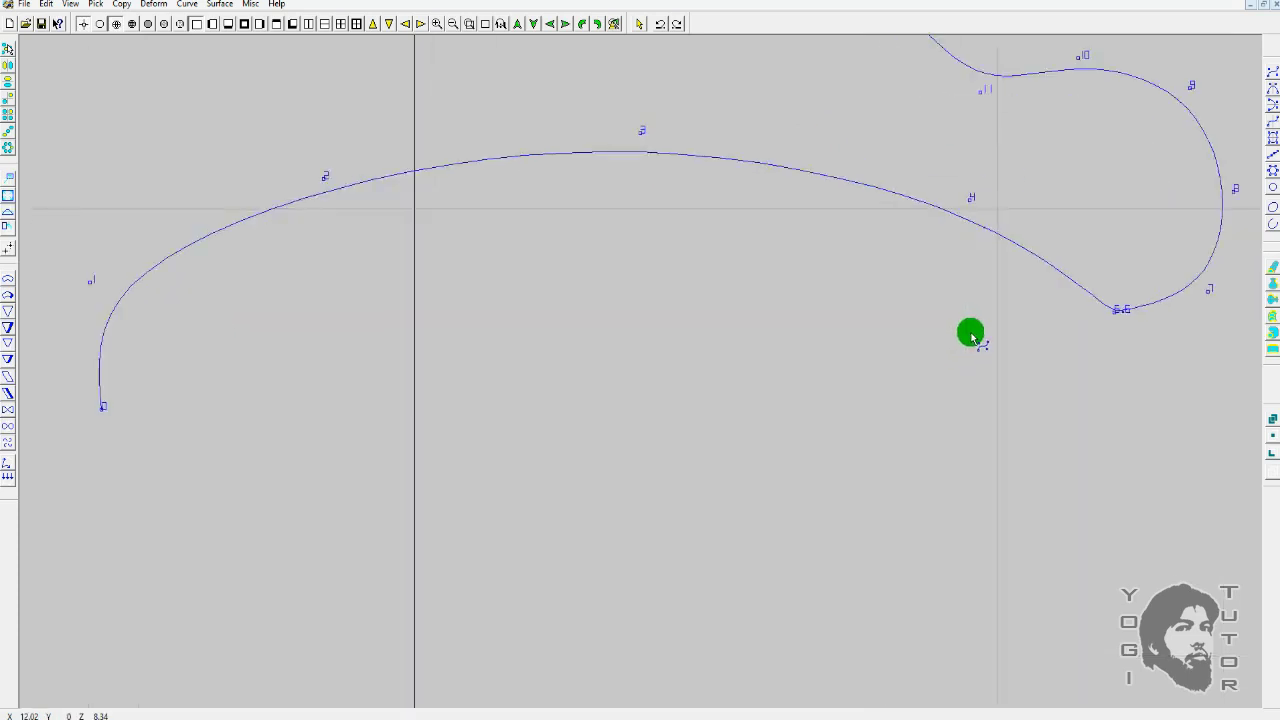
pyautogui.moveTo(1079, 328); pyautogui.dragTo(630, 384)
pyautogui.scroll(2, 882, 397)
pyautogui.scroll(-2, 837, 354)
pyautogui.scroll(2, 908, 372)
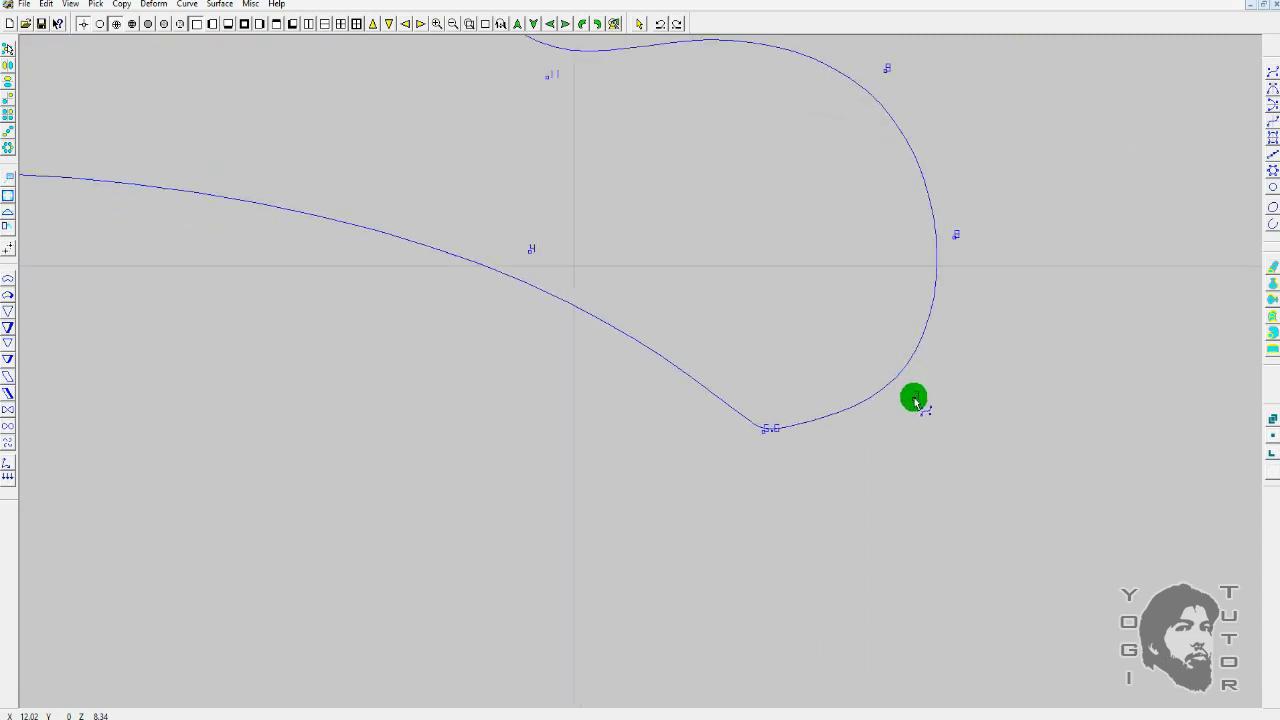
# Stack two extra points on point 7 at about 13.63, 0, 8.7 to form a hard corner
pyautogui.click(915, 398)
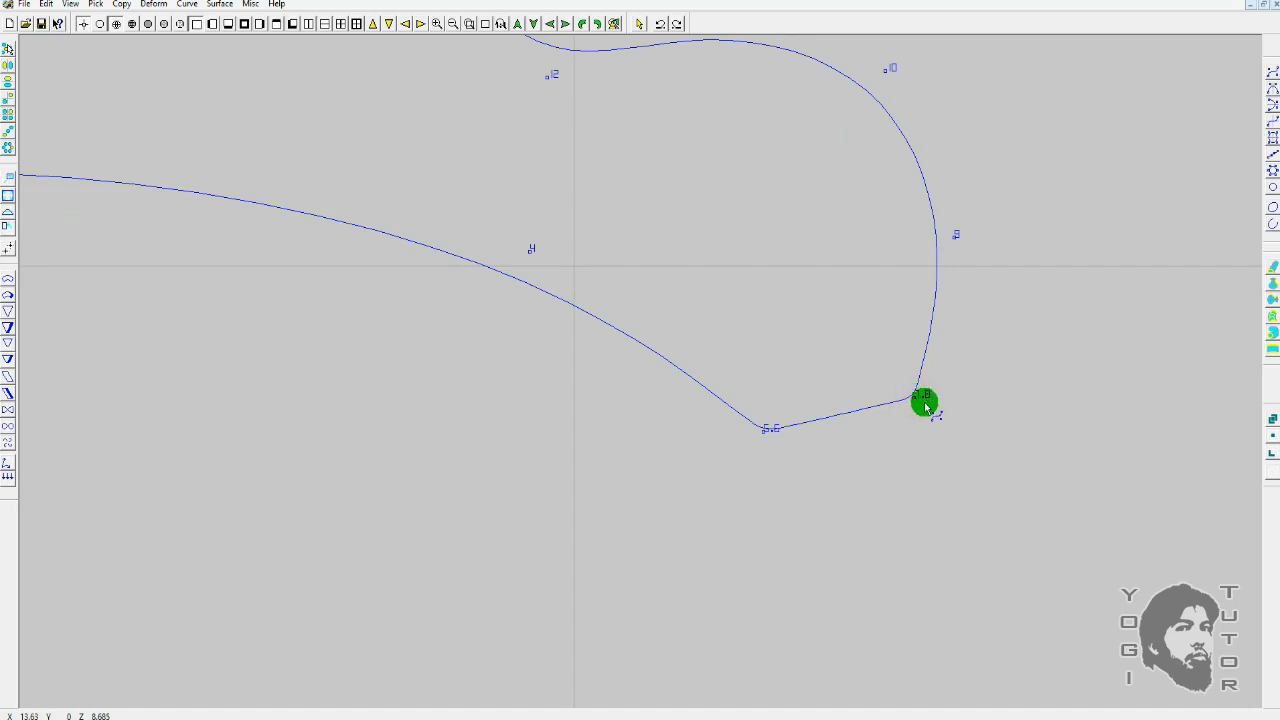
pyautogui.click(915, 398)
pyautogui.scroll(3, 915, 398)
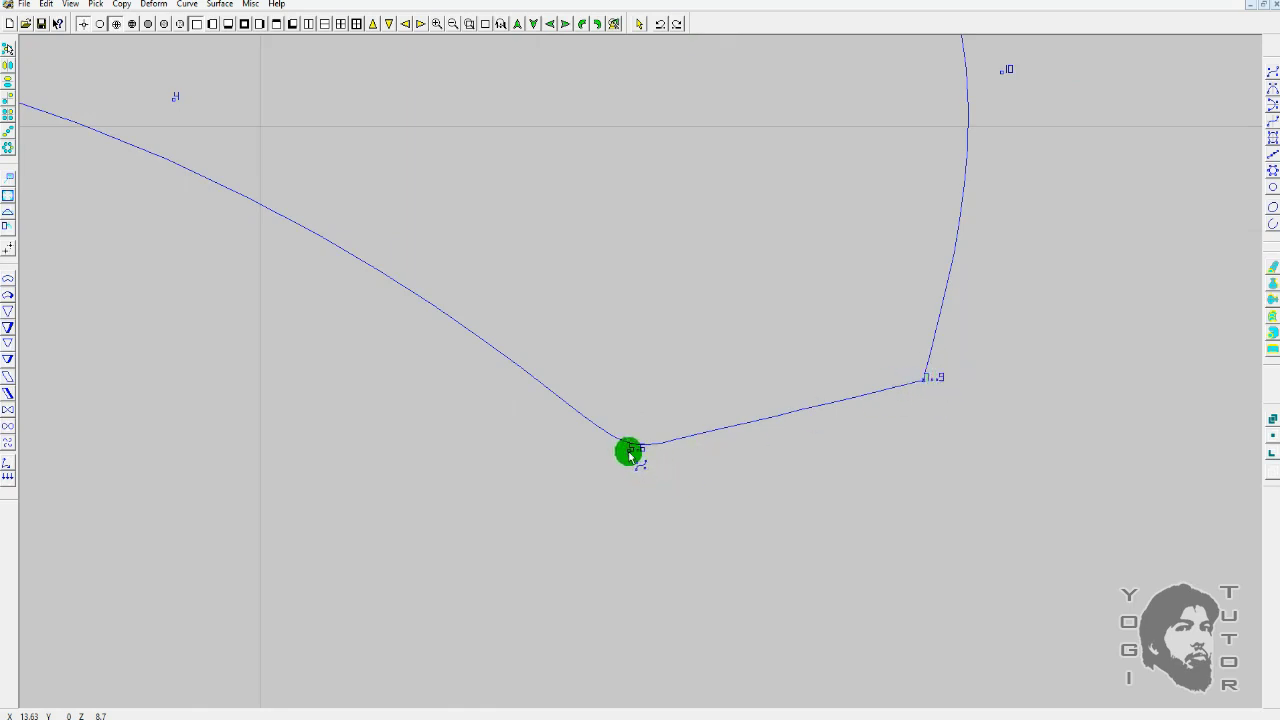
pyautogui.scroll(-2, 825, 371)
pyautogui.scroll(-3, 824, 366)
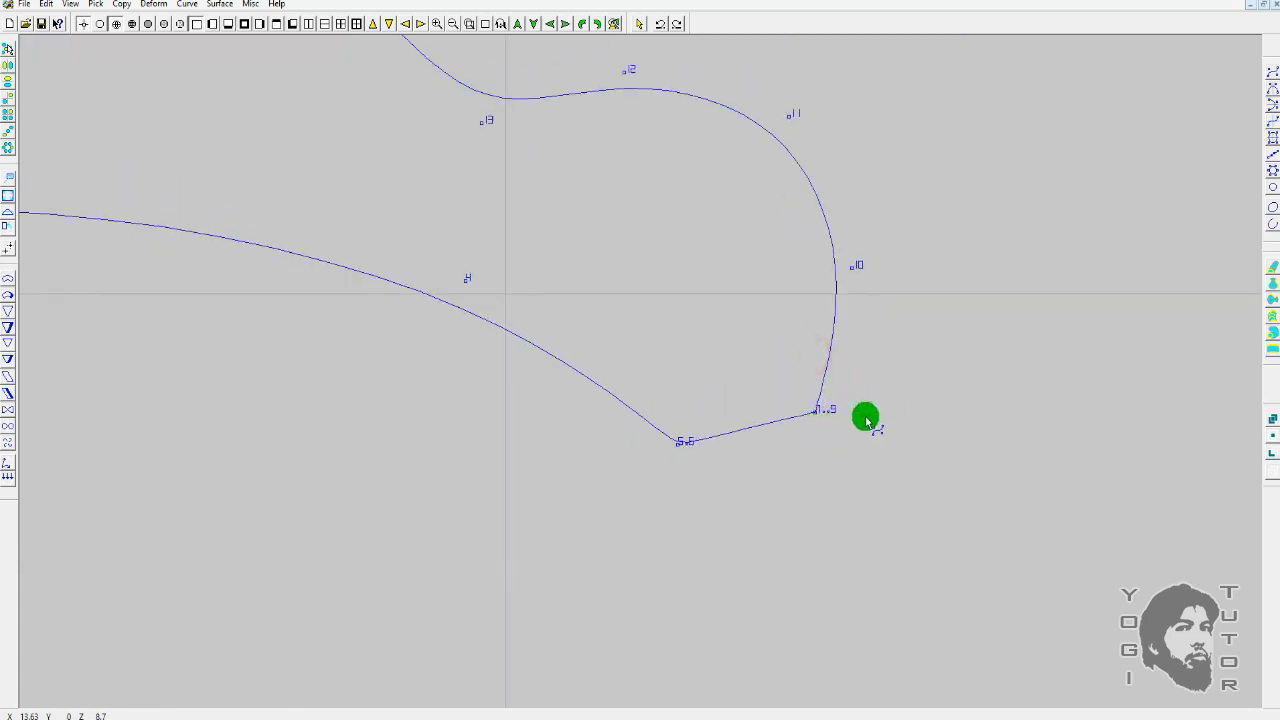
pyautogui.scroll(2, 863, 423)
# Remove the stacked duplicate points from both hook corners to smooth the curve again
pyautogui.moveTo(897, 431); pyautogui.dragTo(898, 433)
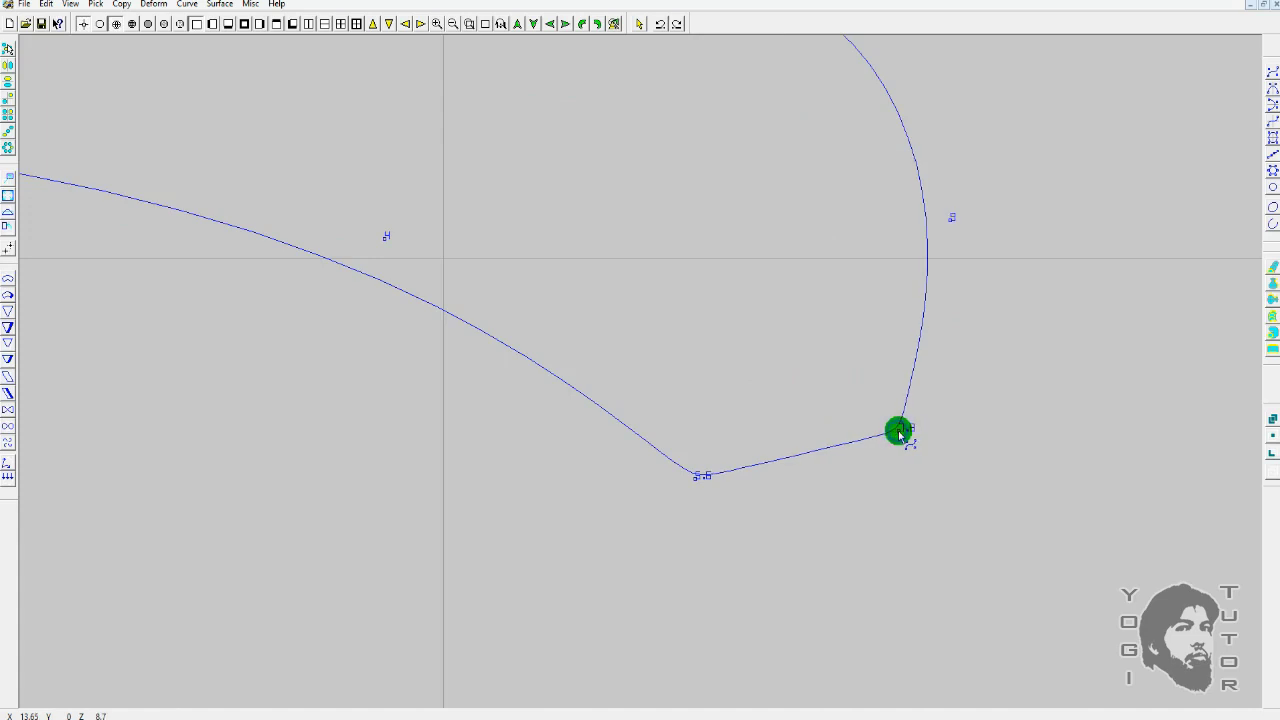
pyautogui.click(703, 480)
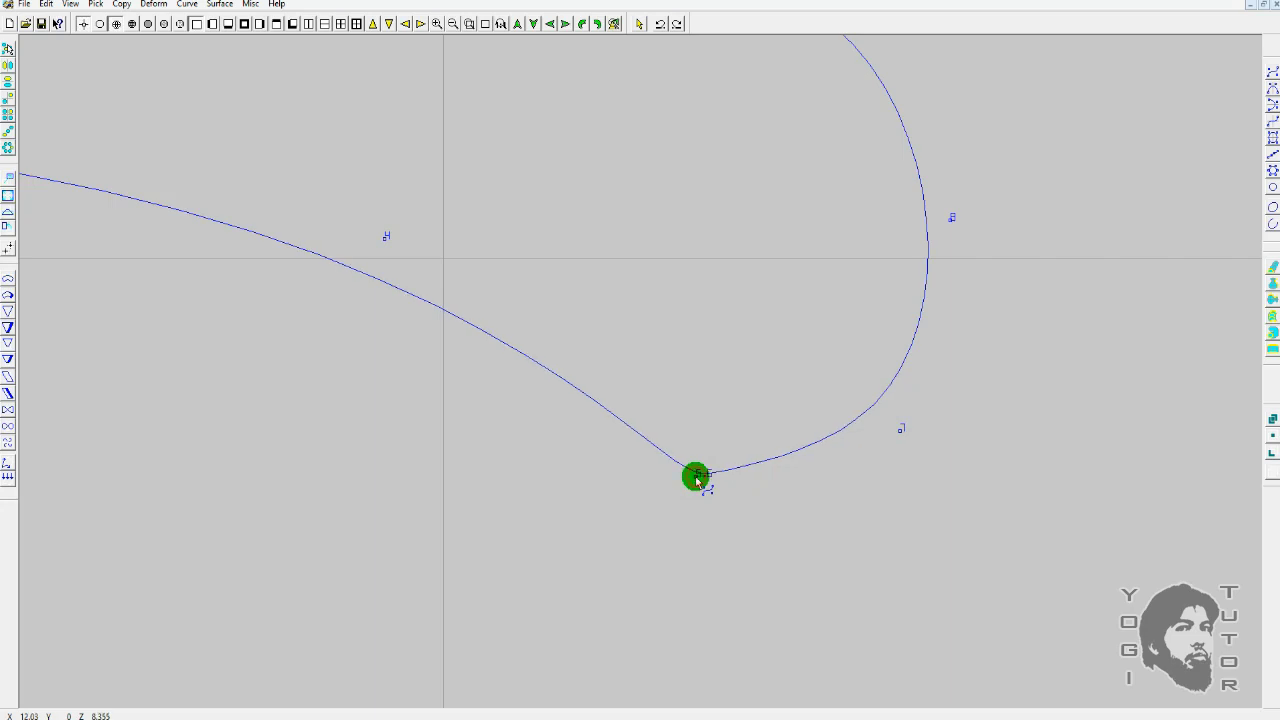
pyautogui.click(772, 437)
pyautogui.moveTo(772, 437)
pyautogui.mouseDown()
pyautogui.moveTo(917, 420)
pyautogui.moveTo(847, 403)
pyautogui.moveTo(835, 387)
pyautogui.mouseUp()
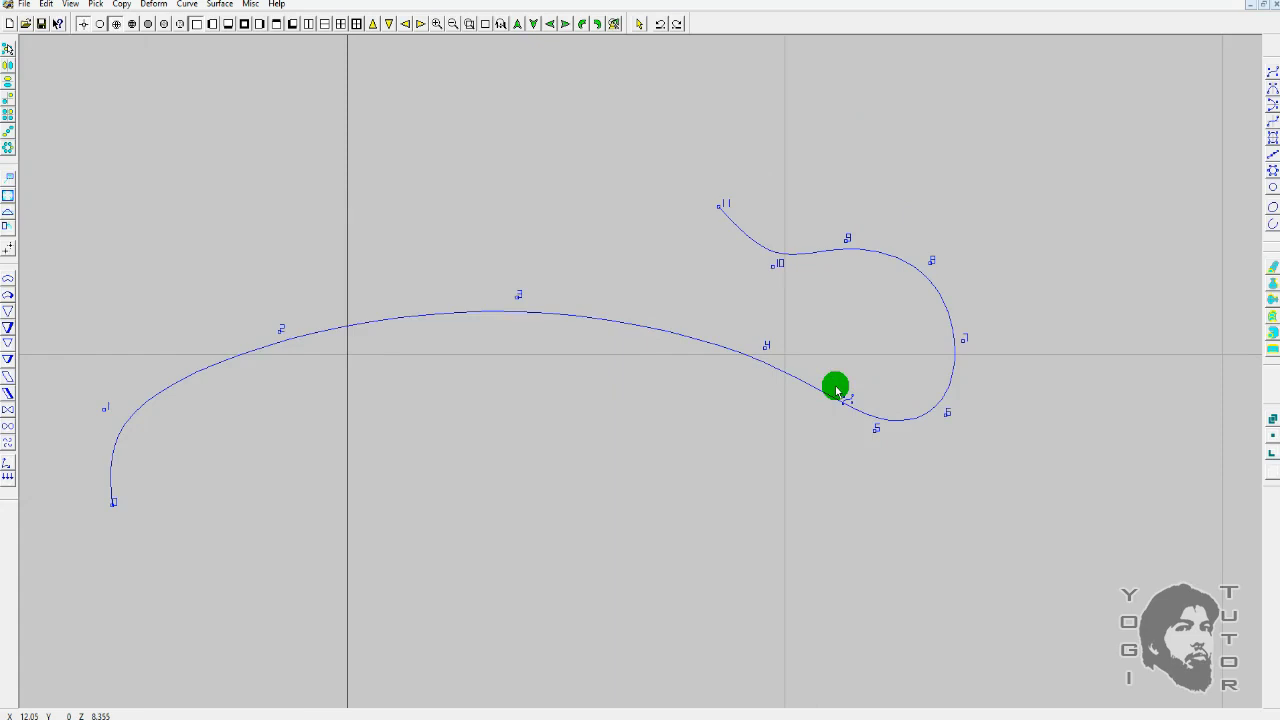
pyautogui.moveTo(837, 391); pyautogui.dragTo(834, 392)
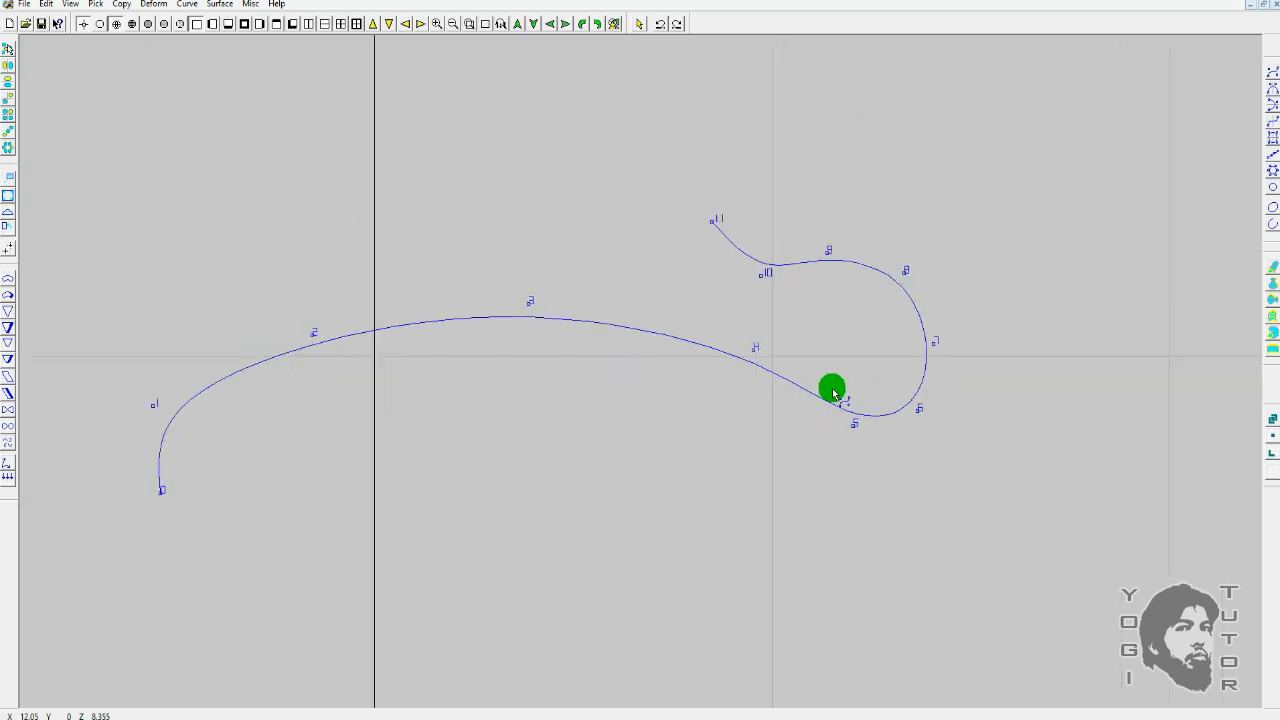
pyautogui.moveTo(834, 392); pyautogui.dragTo(647, 367)
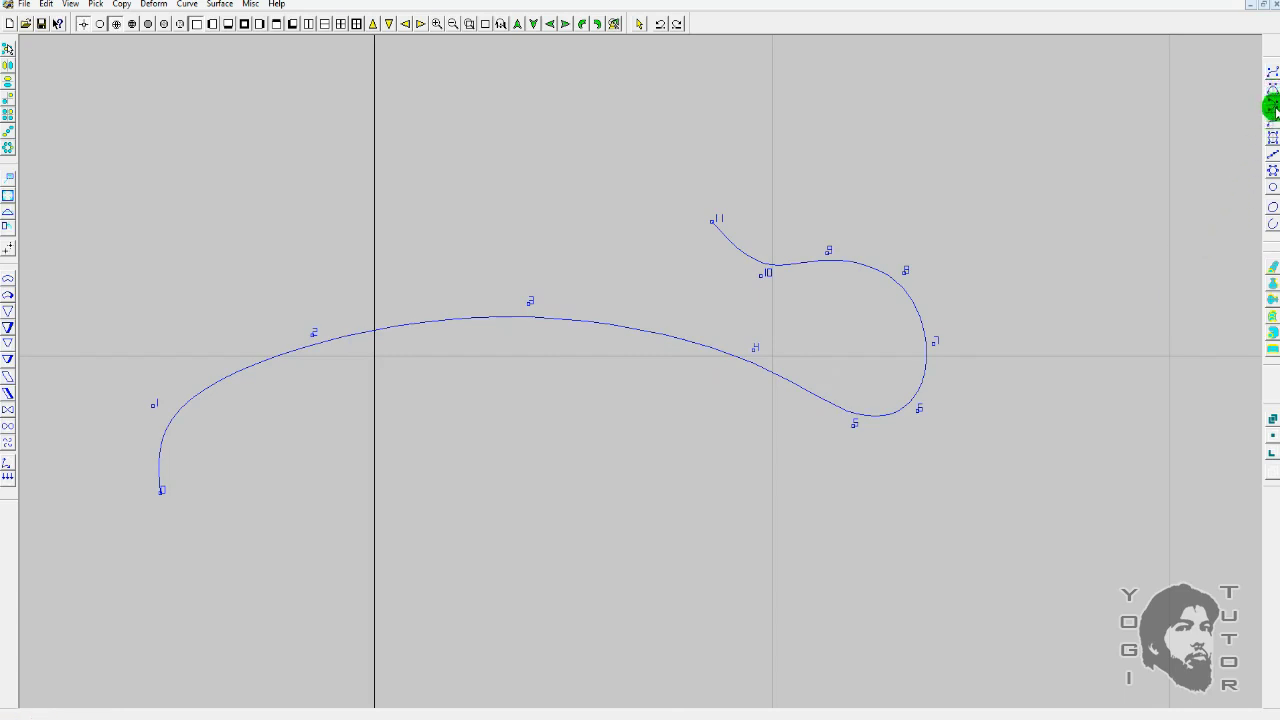
# Try doubling point 3 at the crest of the curve, and remove the duplicate
pyautogui.click(1270, 226)
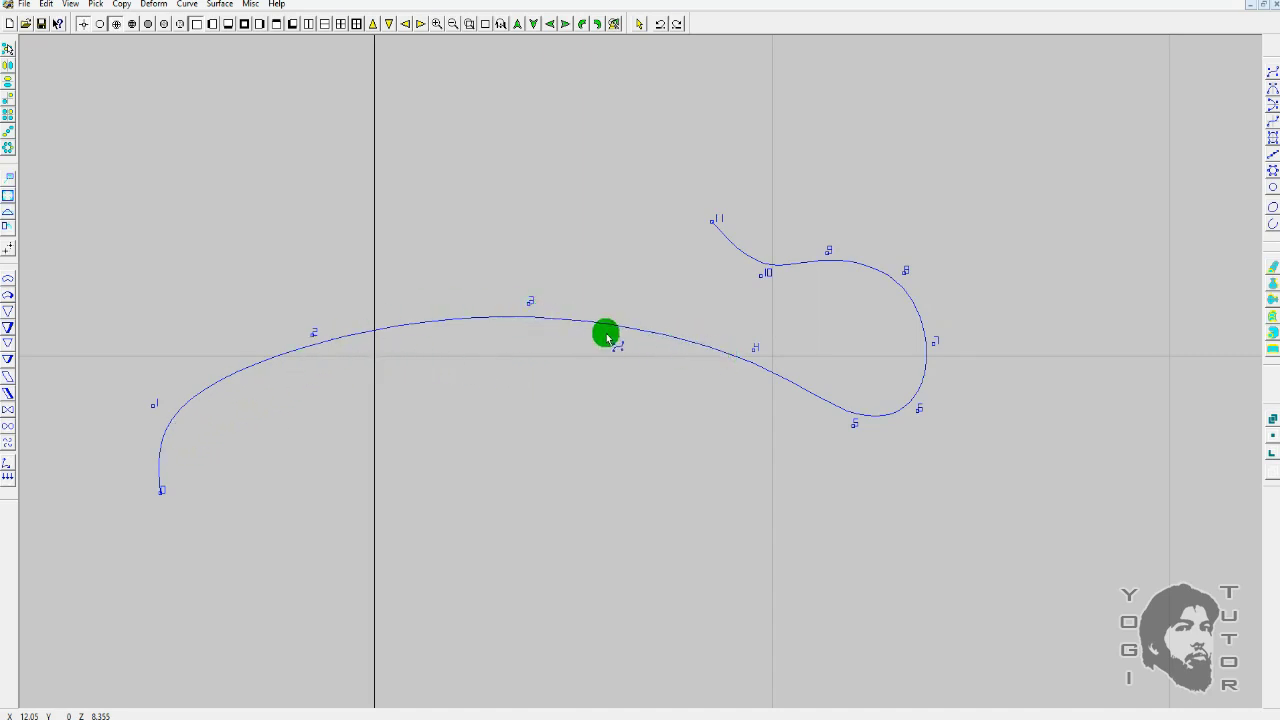
pyautogui.click(532, 311)
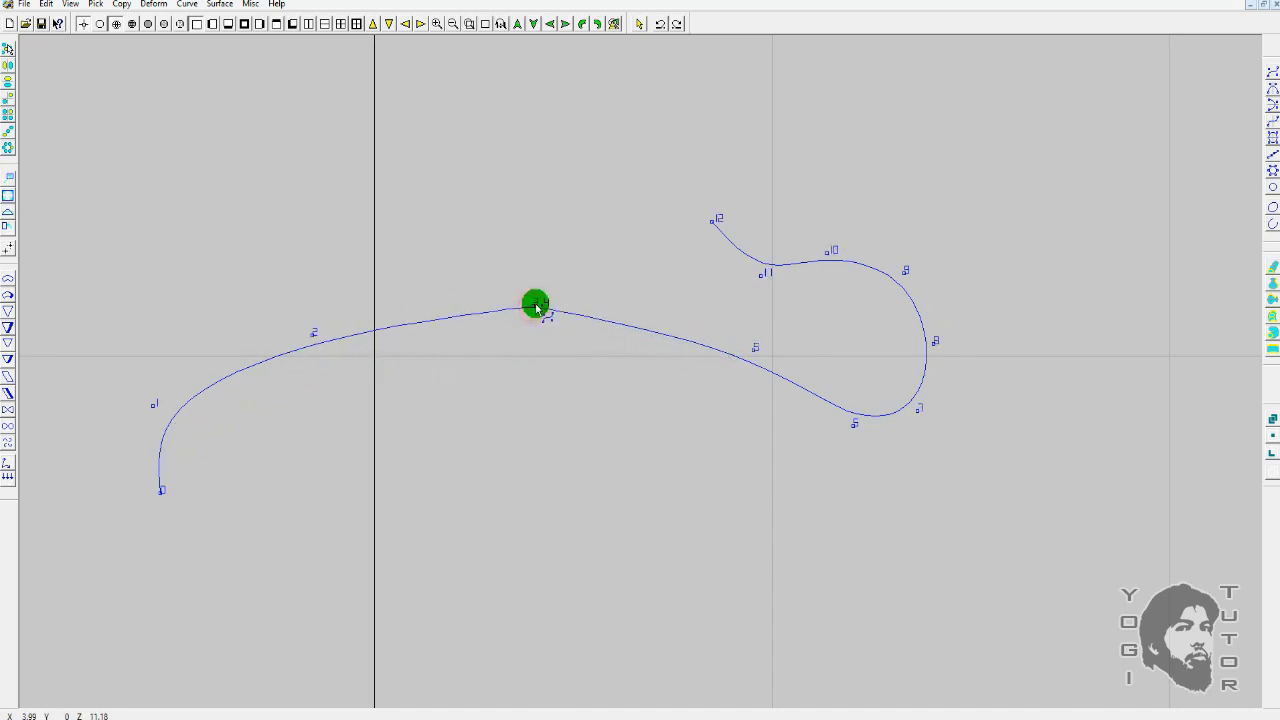
pyautogui.hotkey('ctrl', 'z')
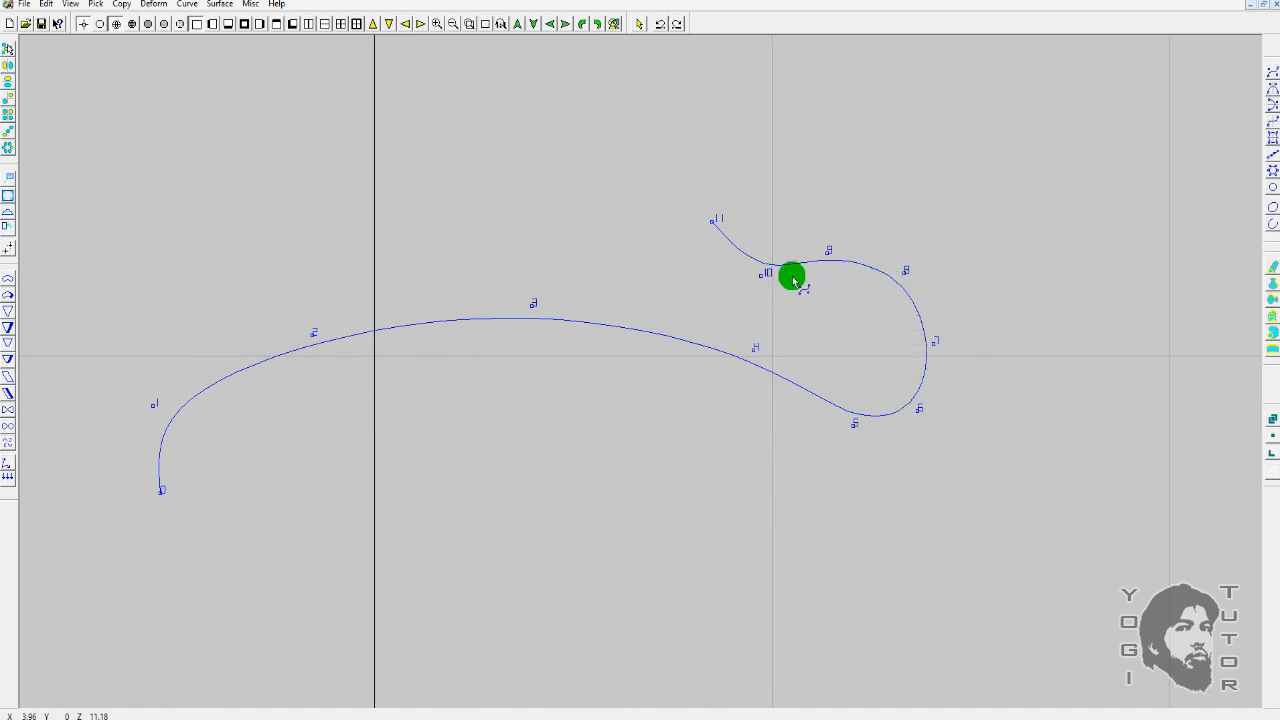
# Move point 10 to about 9.8, 0, 11.68, and remove points 6 and 7 from the hook's outer bend
pyautogui.moveTo(766, 276); pyautogui.dragTo(768, 281)
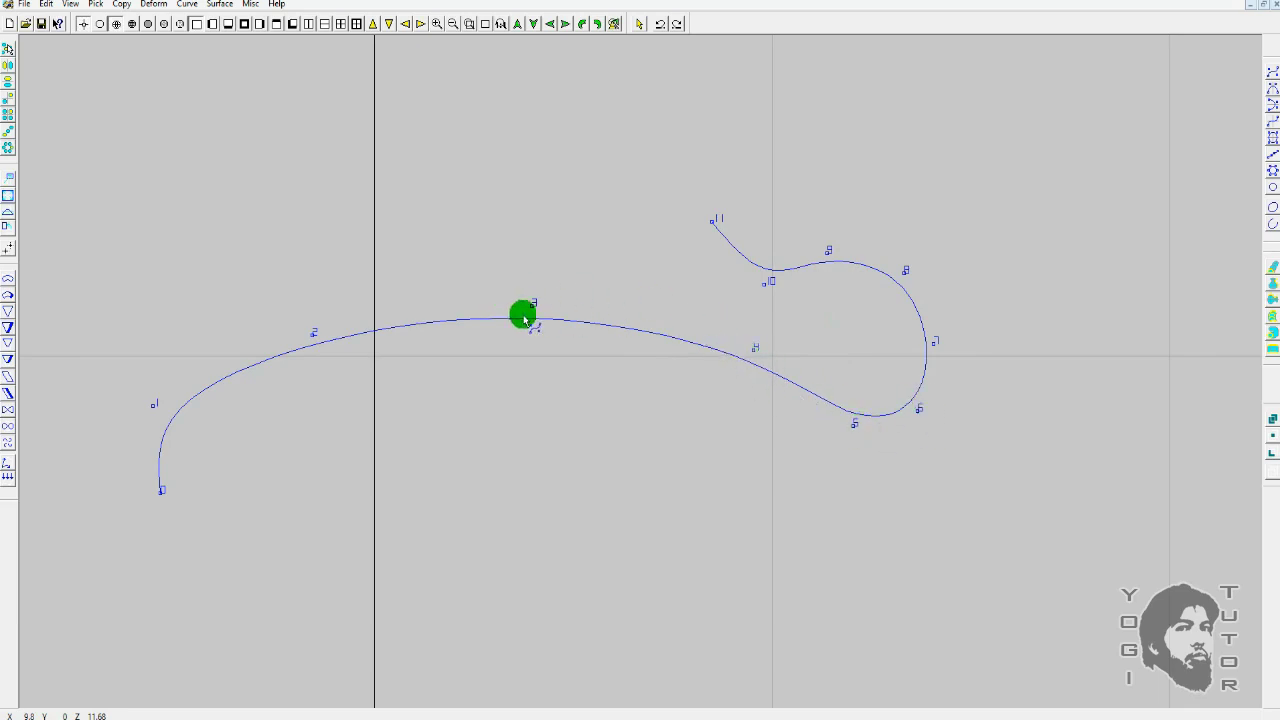
pyautogui.moveTo(917, 411); pyautogui.dragTo(926, 400)
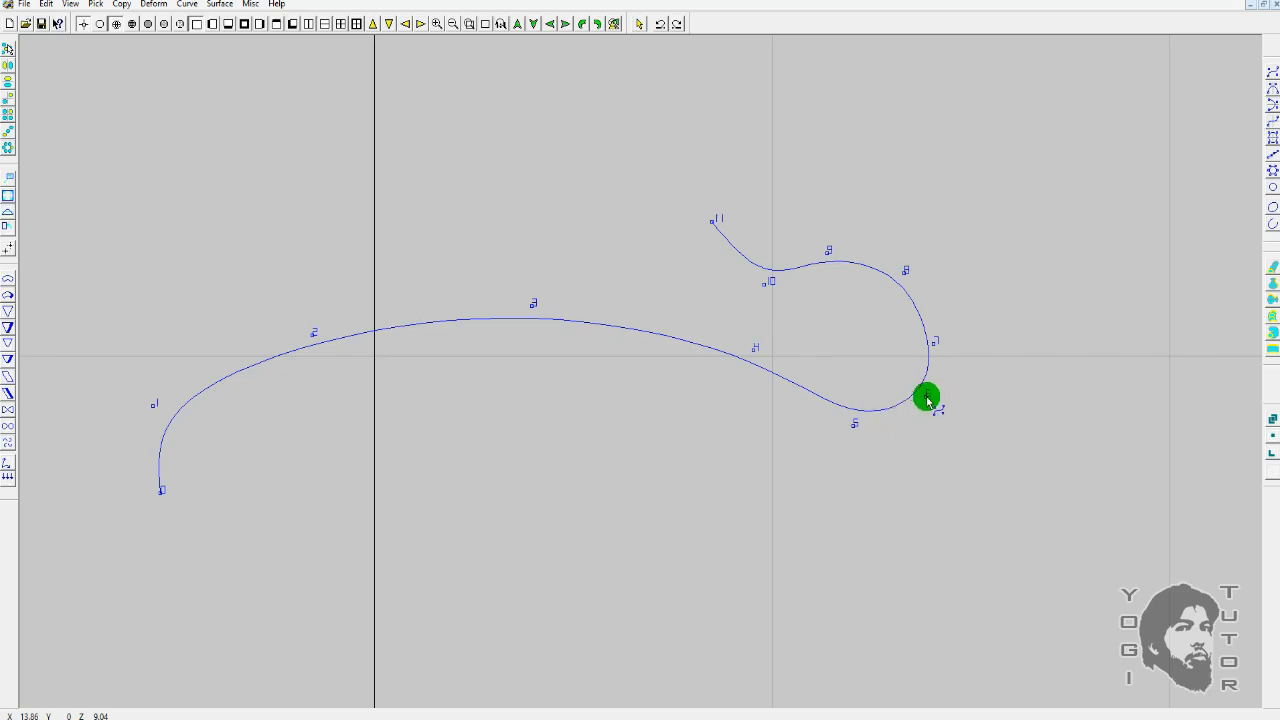
pyautogui.moveTo(932, 344); pyautogui.dragTo(905, 389)
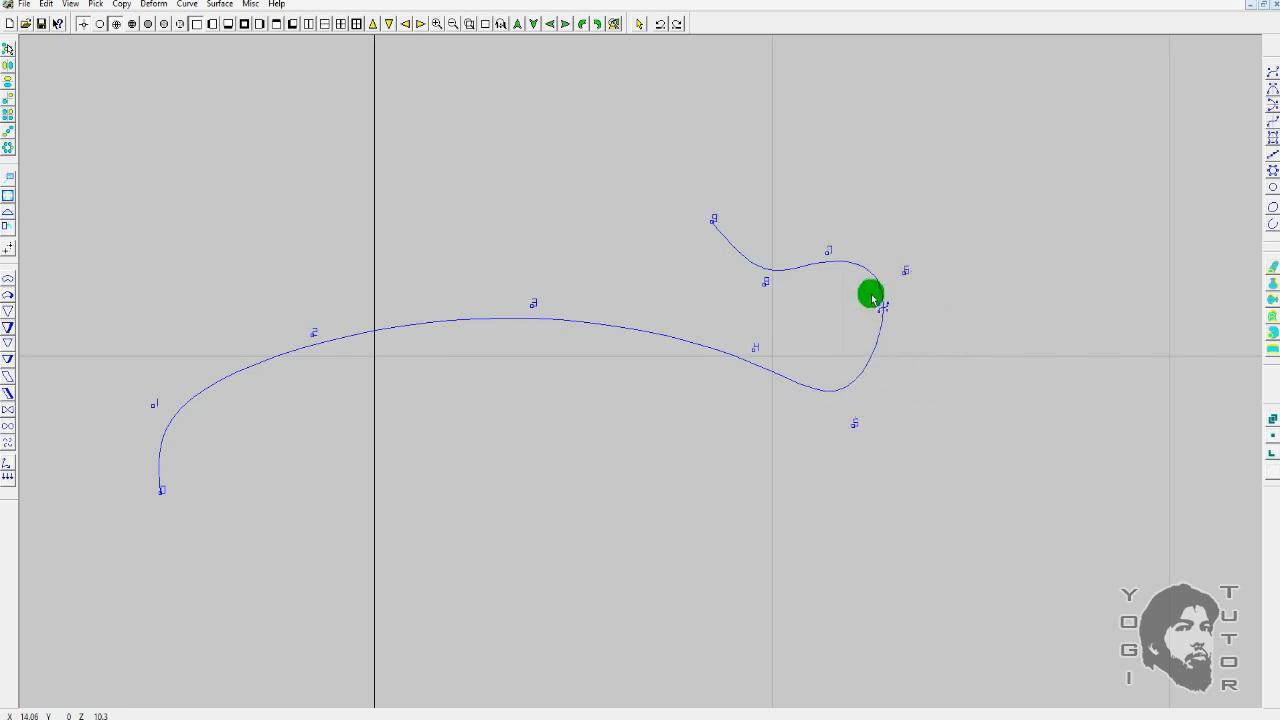
# Reinsert points 6 and 7 at about 13.61, 0, 9.17 and 13.89, 0, 10.82, and move point 8 to about 13.23, 0, 12.12
pyautogui.click(881, 363)
pyautogui.moveTo(918, 385)
pyautogui.mouseDown()
pyautogui.moveTo(920, 320)
pyautogui.moveTo(912, 389)
pyautogui.mouseUp()
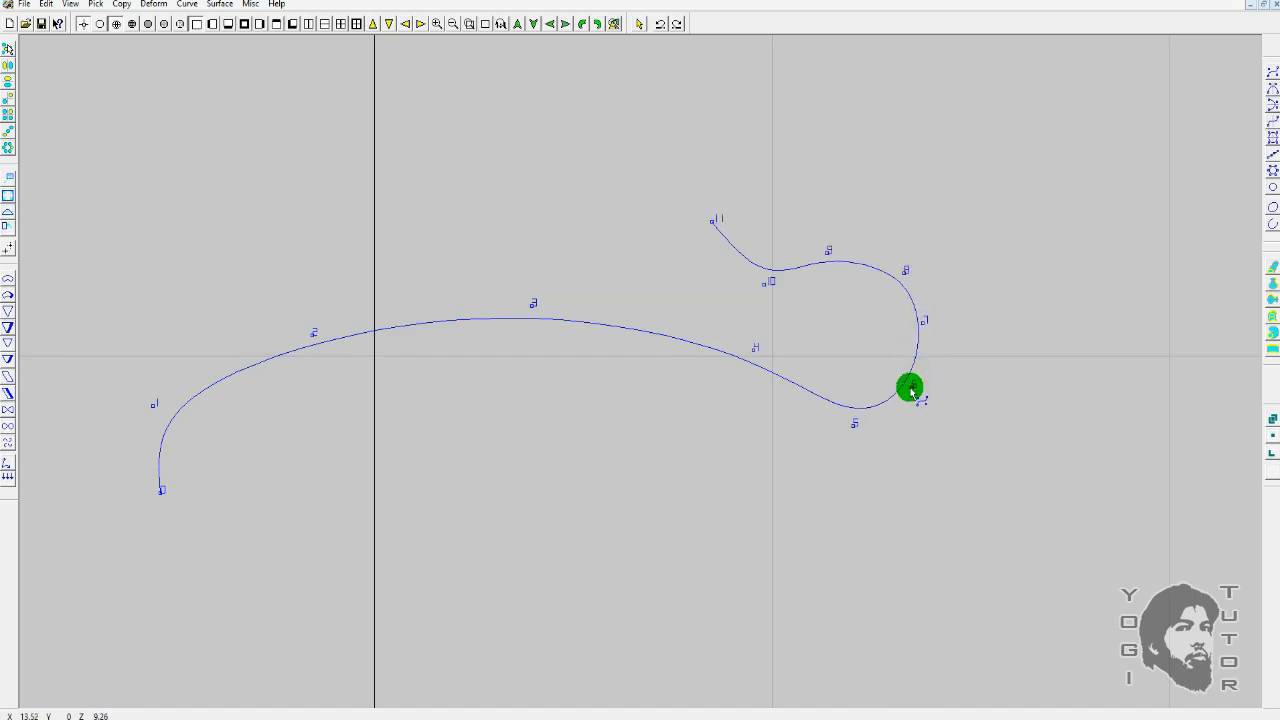
pyautogui.moveTo(903, 277); pyautogui.dragTo(901, 264)
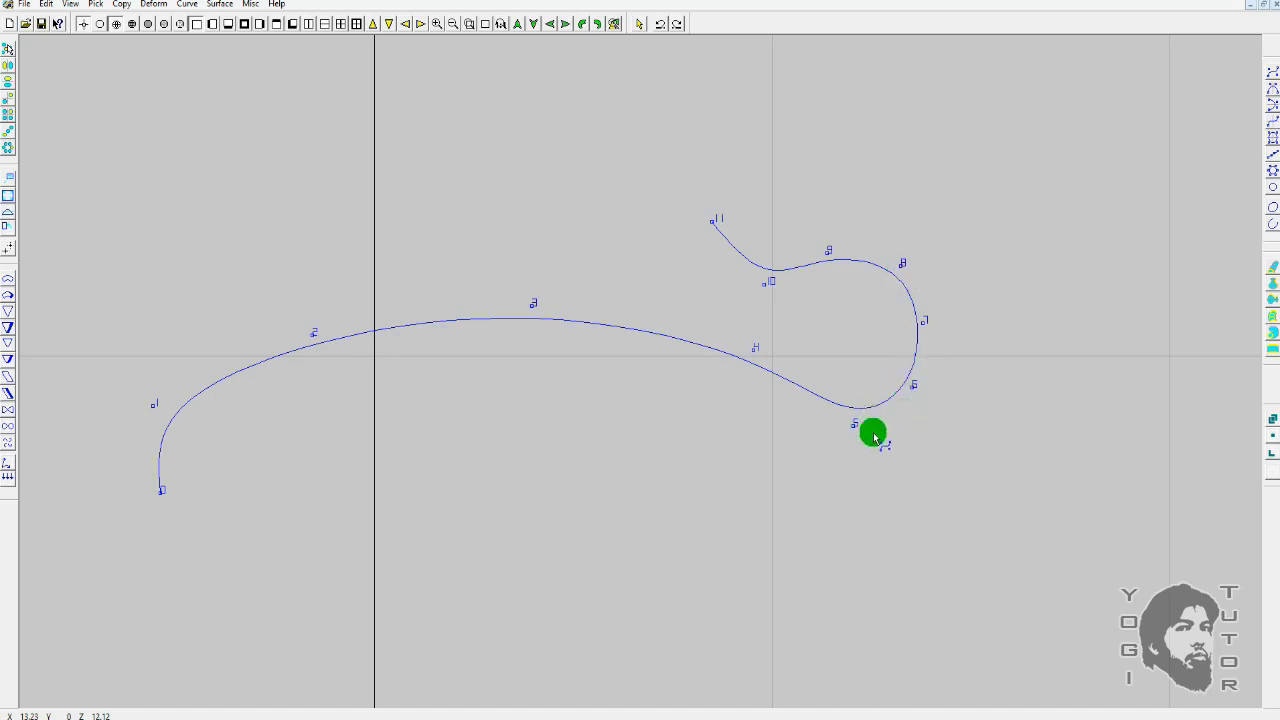
pyautogui.moveTo(914, 390); pyautogui.dragTo(917, 392)
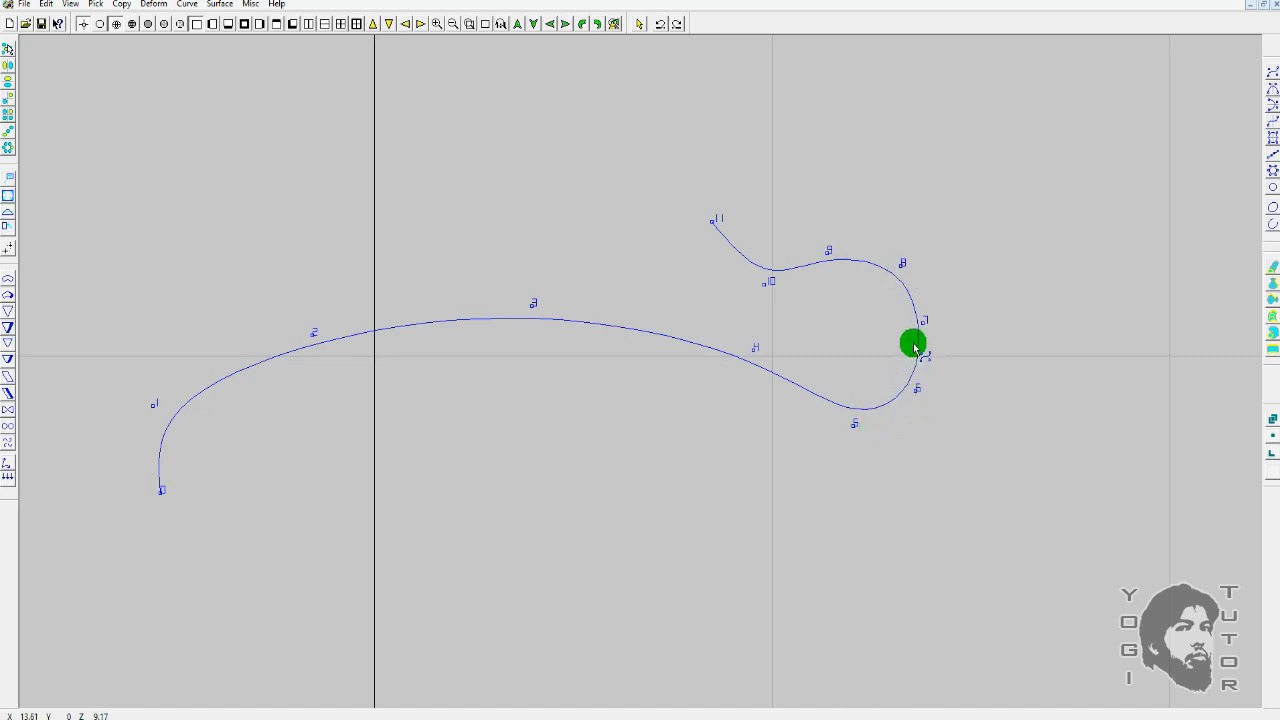
pyautogui.moveTo(922, 330); pyautogui.dragTo(927, 324)
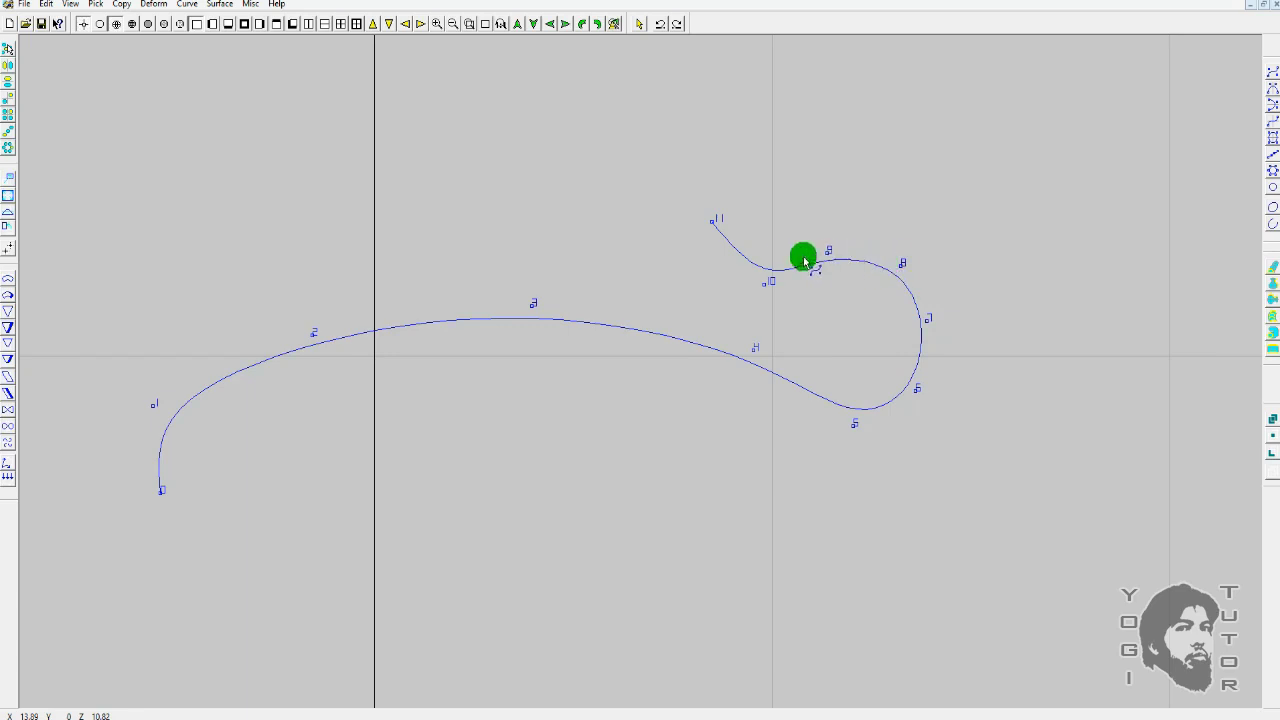
pyautogui.moveTo(741, 252); pyautogui.dragTo(749, 242)
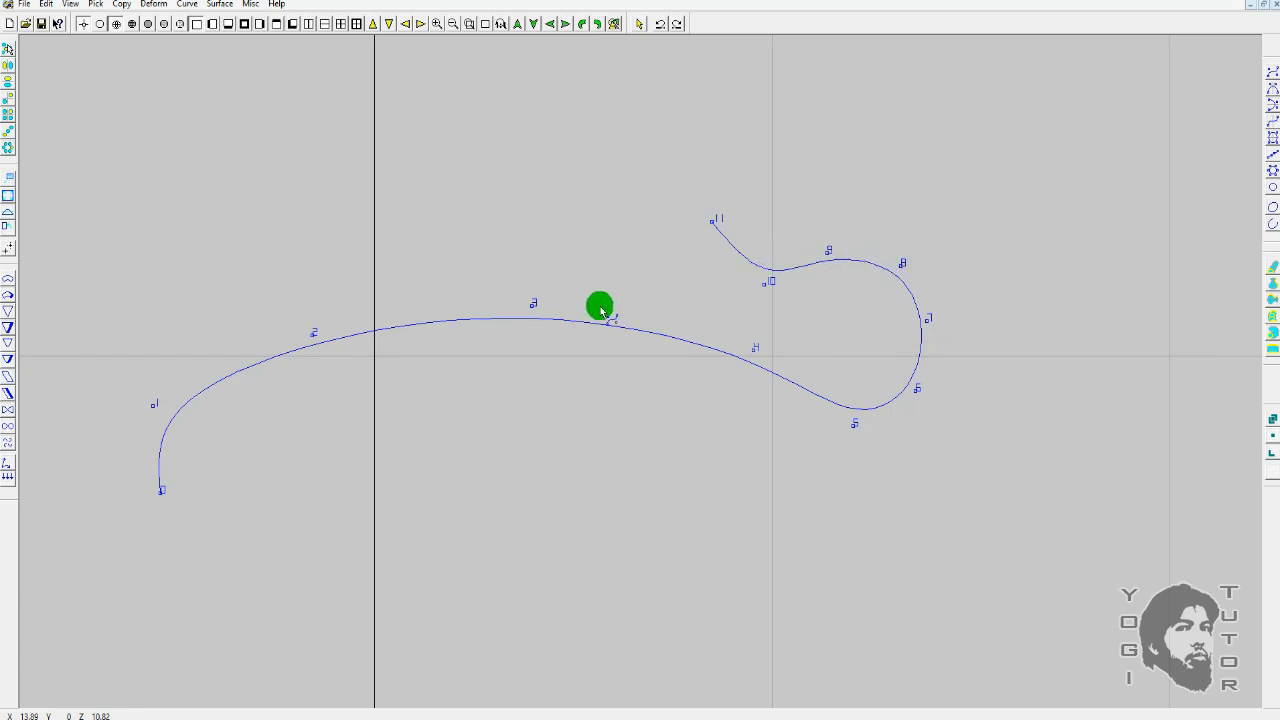
# Move point 3 to about 4.35, 0, 11.26, and shift points 2, 1 and 0 inward, ending point 0 at about -4.3, 0, 7.54
pyautogui.moveTo(530, 310); pyautogui.dragTo(546, 297)
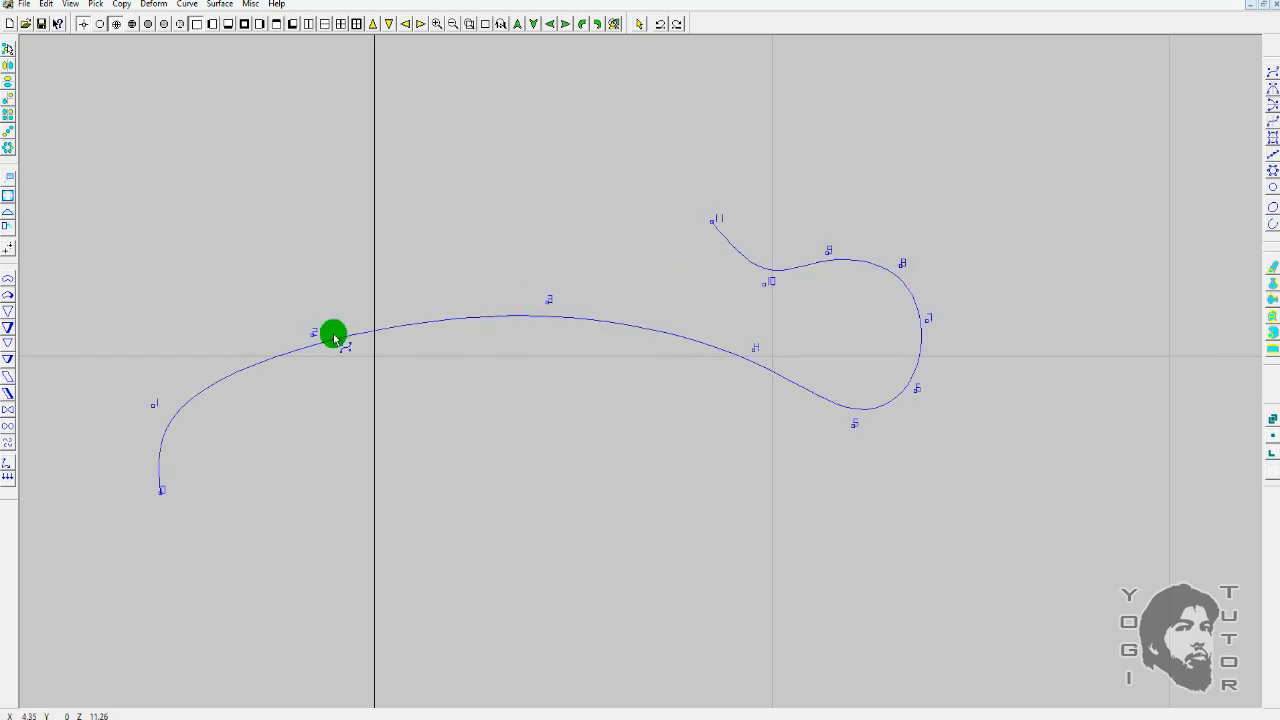
pyautogui.moveTo(307, 336); pyautogui.dragTo(358, 322)
pyautogui.moveTo(152, 404); pyautogui.dragTo(201, 376)
pyautogui.moveTo(162, 491); pyautogui.dragTo(203, 457)
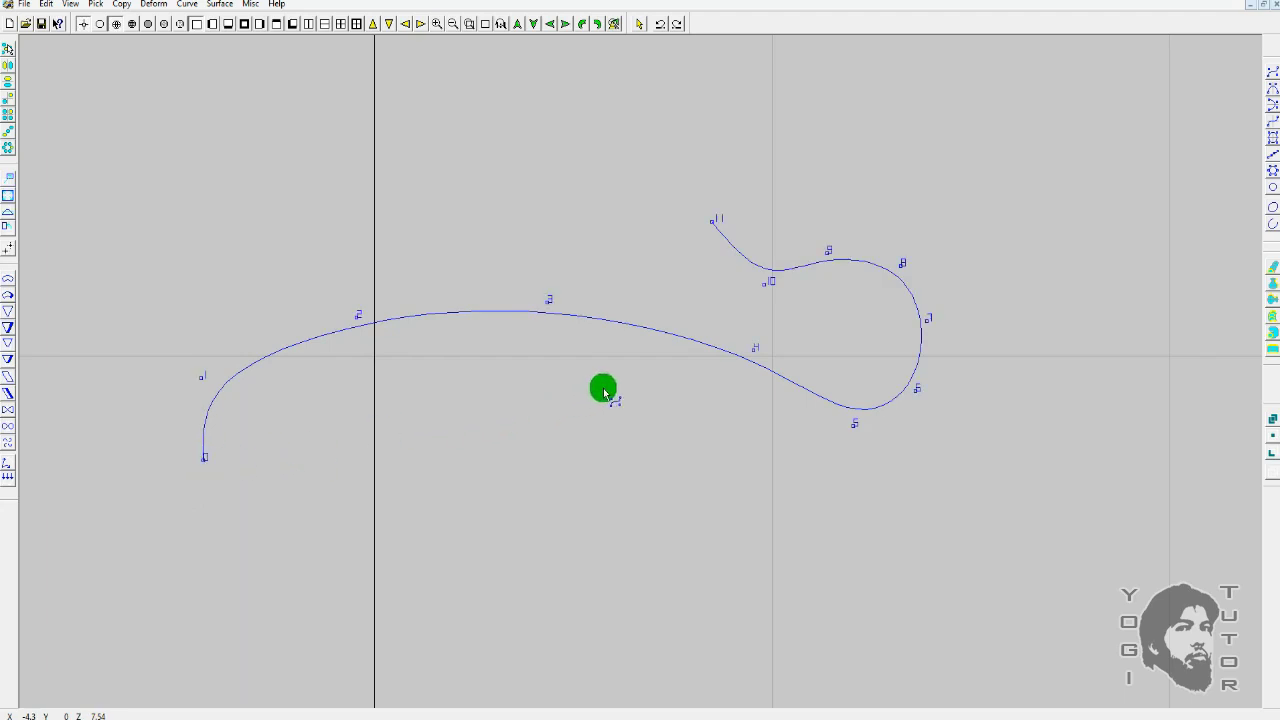
# Insert a point between point 10 and the hook's end point at about 8.81, 0, 12.34
pyautogui.click(729, 256)
pyautogui.moveTo(726, 260); pyautogui.dragTo(801, 226)
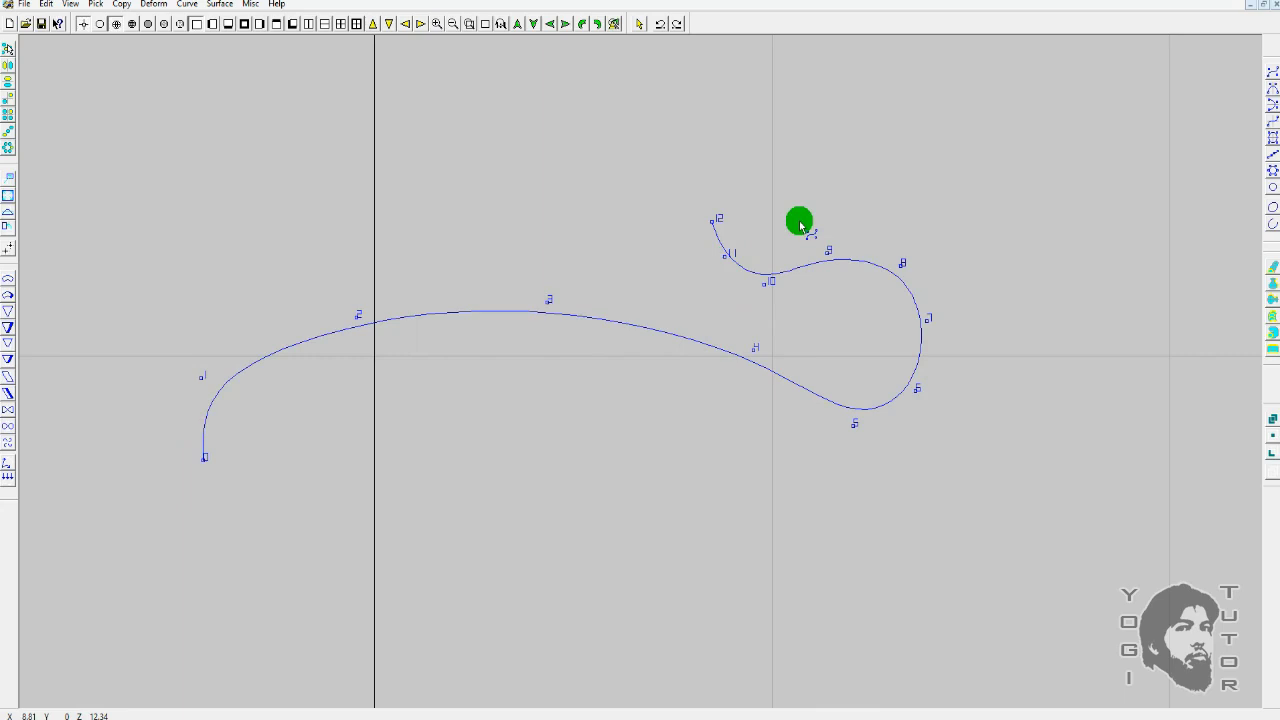
pyautogui.moveTo(801, 226); pyautogui.dragTo(762, 256)
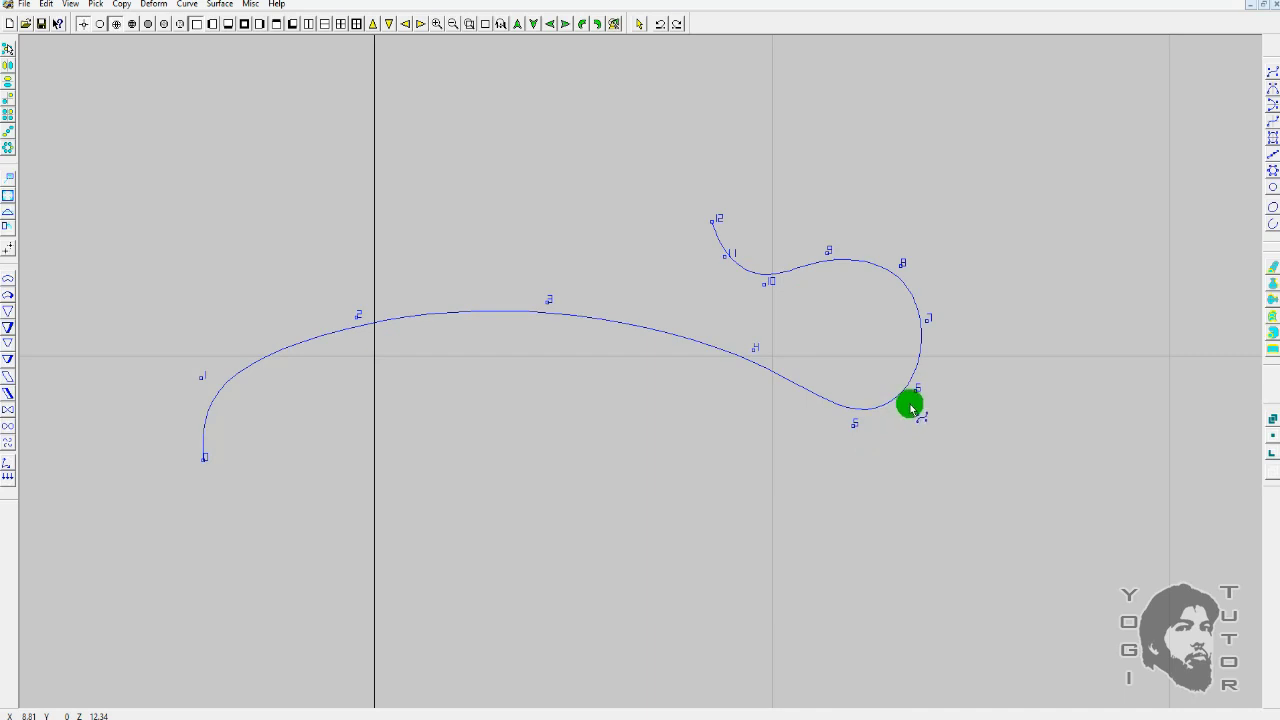
# Move point 7 to about 14.04, 0, 10.87, and nudge point 6 slightly outward to round the outer bend
pyautogui.moveTo(927, 321); pyautogui.dragTo(932, 320)
pyautogui.moveTo(915, 391); pyautogui.dragTo(918, 394)
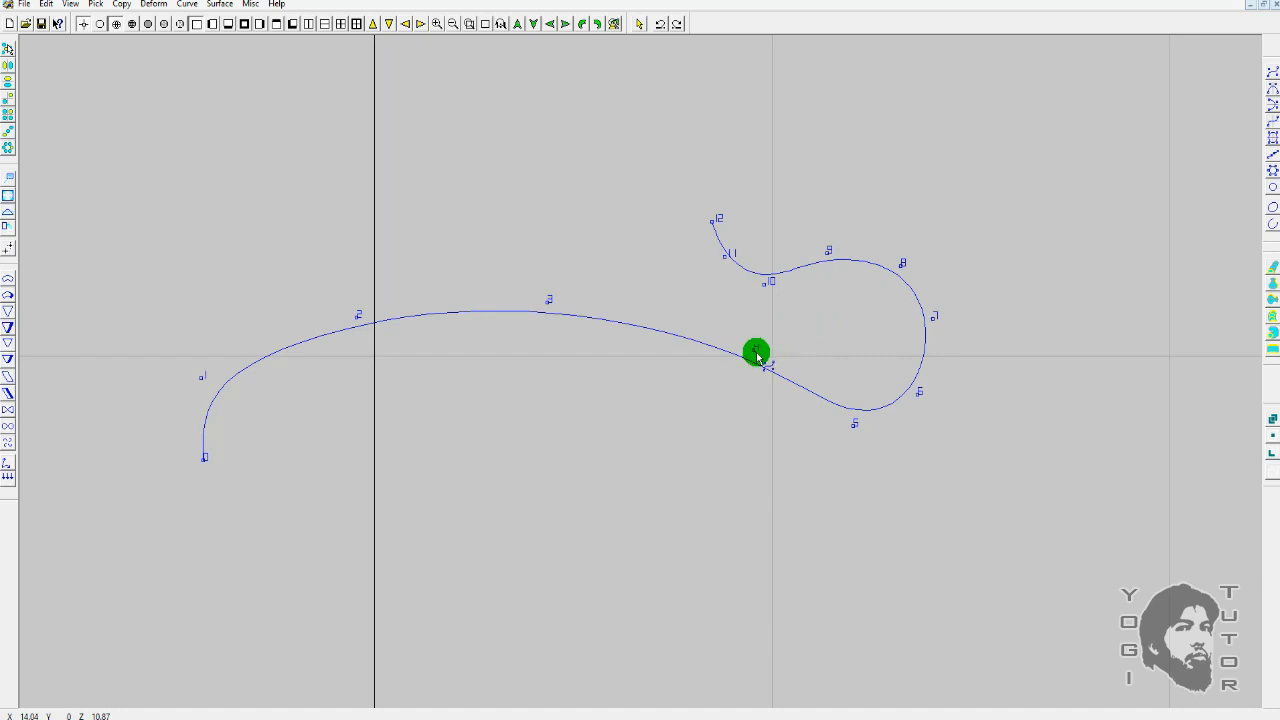
pyautogui.scroll(-1, 757, 354)
pyautogui.scroll(1, 761, 355)
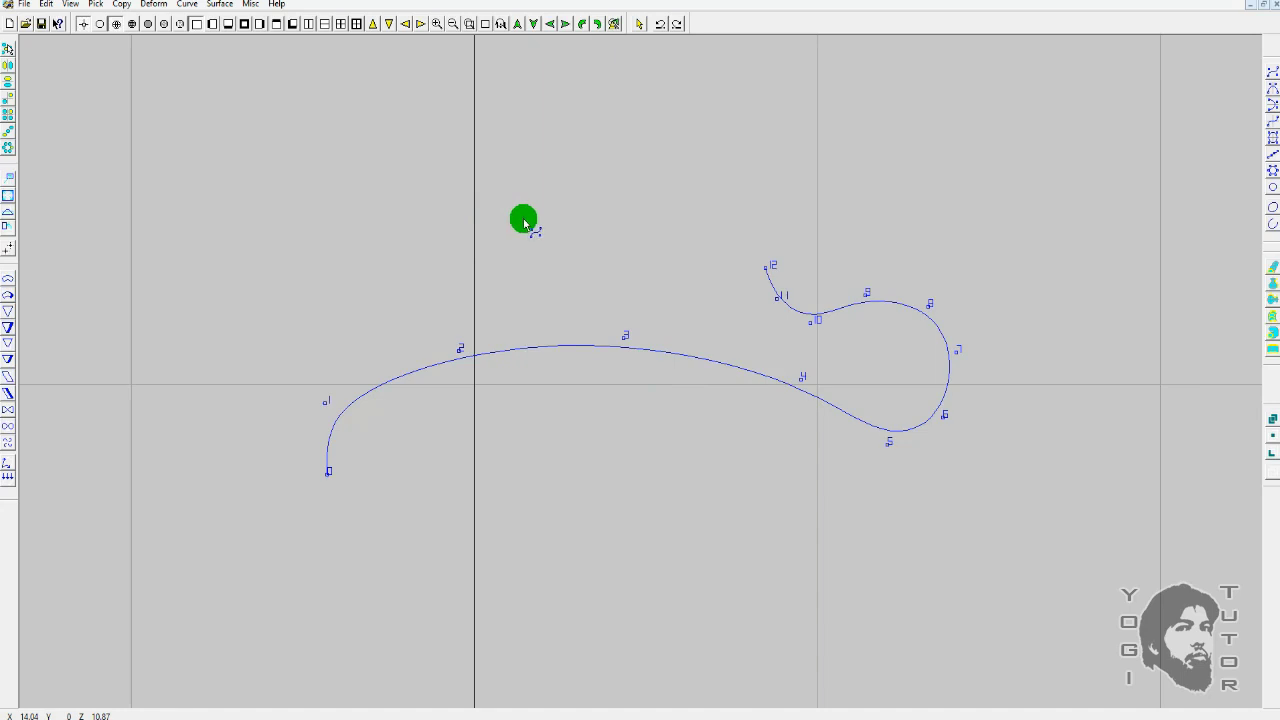
# Finish editing the hooked curve, delete it, and reset the view to the default
pyautogui.scroll(-1, 540, 222)
pyautogui.scroll(-4, 543, 223)
pyautogui.keyDown('ctrl'); pyautogui.moveTo(643, 333); pyautogui.dragTo(675, 256); pyautogui.keyUp('ctrl')
pyautogui.rightClick(697, 252)
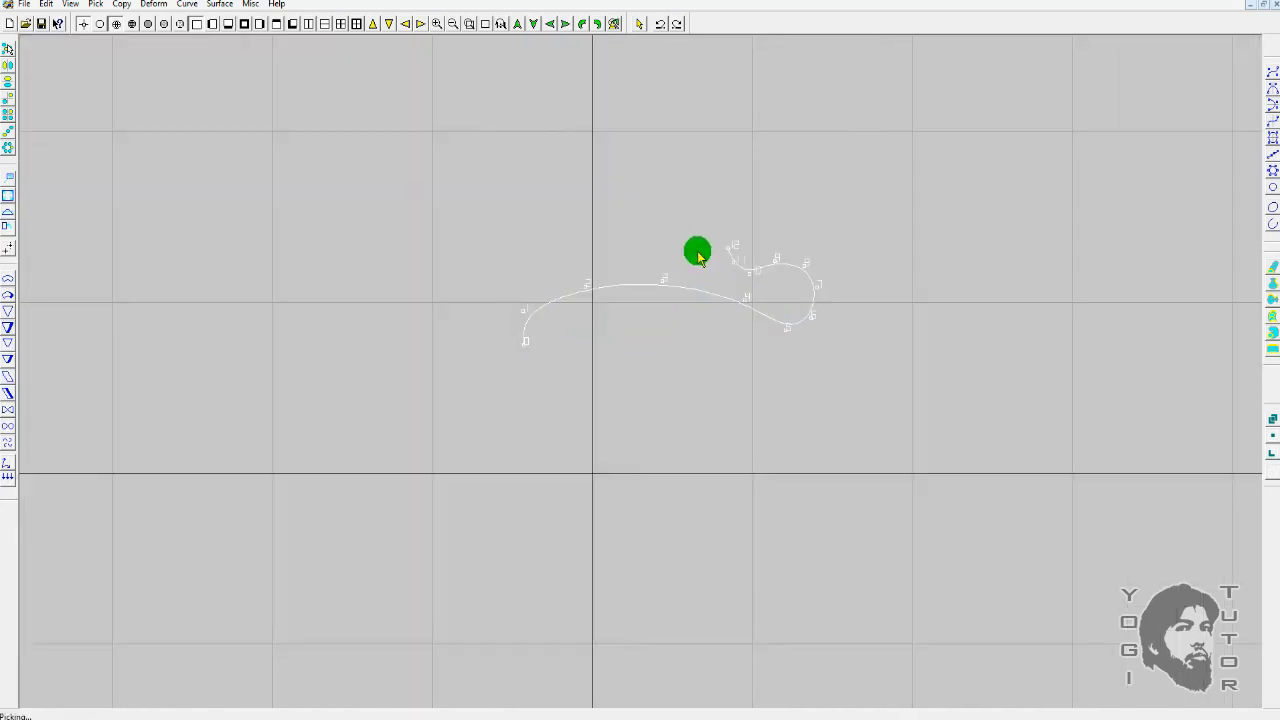
pyautogui.click(804, 263)
pyautogui.rightClick(847, 268)
pyautogui.press('Delete')
pyautogui.press('Home')
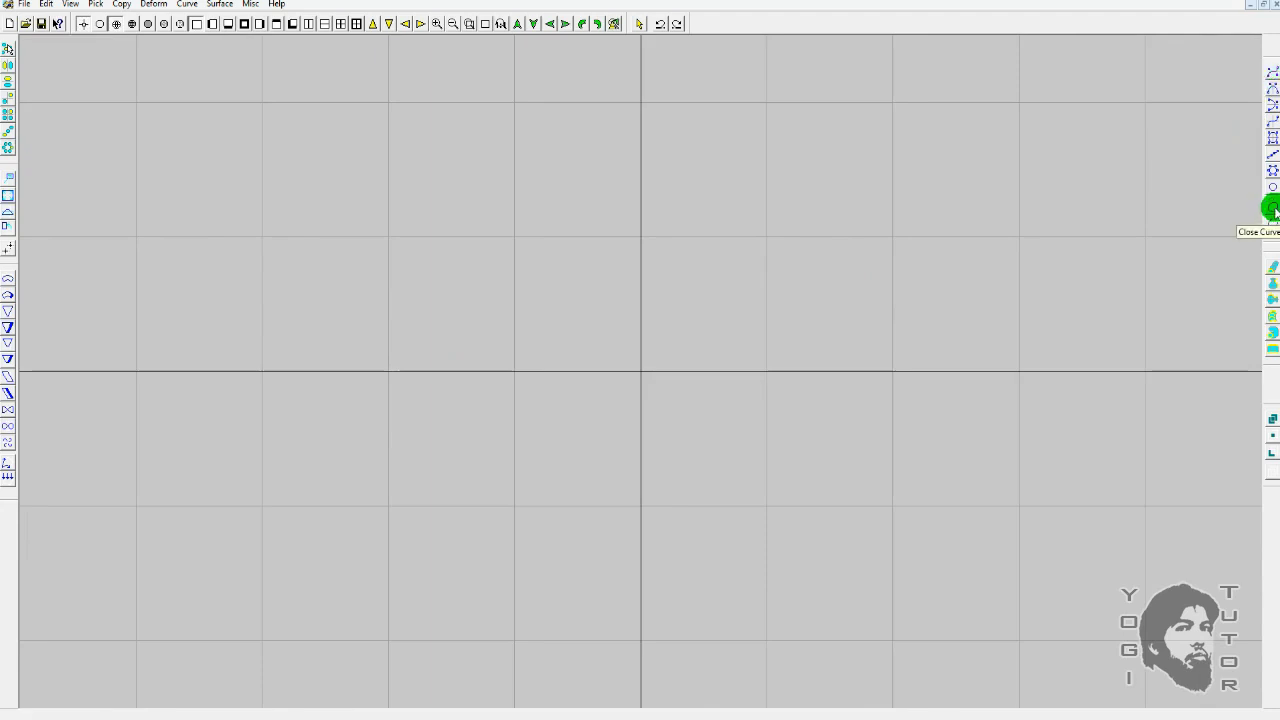
pyautogui.click(1271, 80)
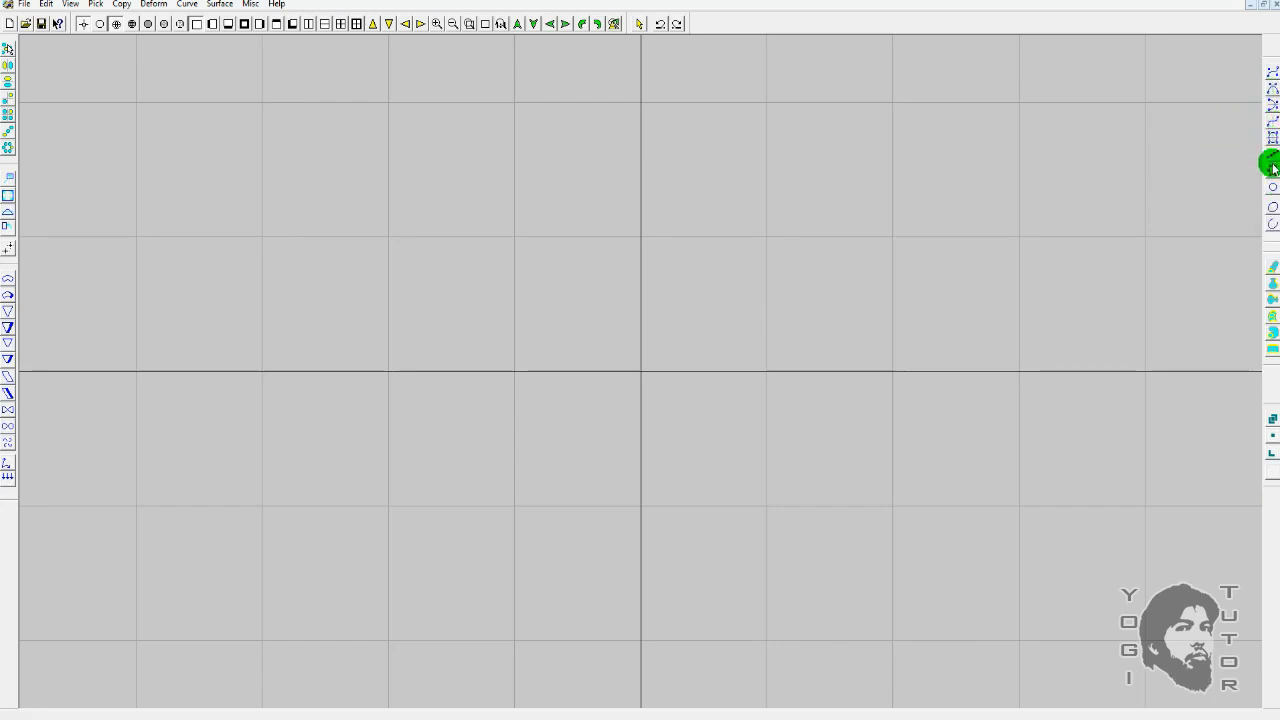
pyautogui.click(1270, 222)
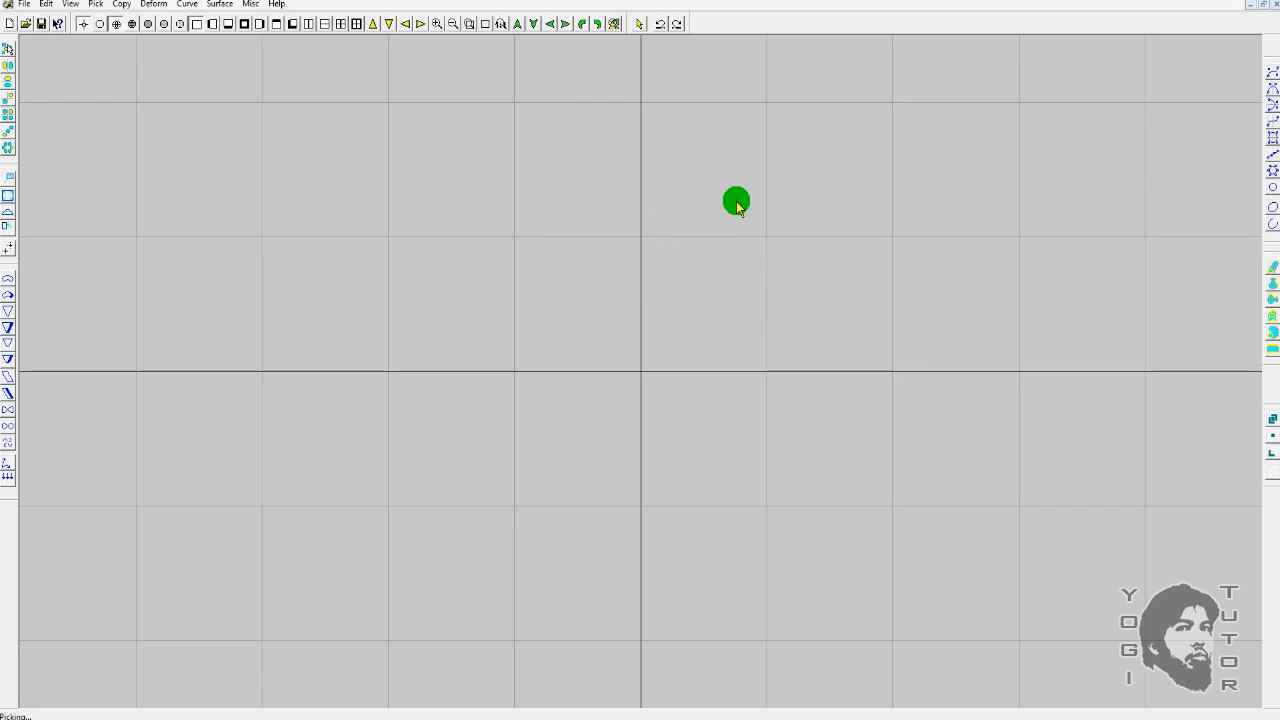
pyautogui.click(1270, 95)
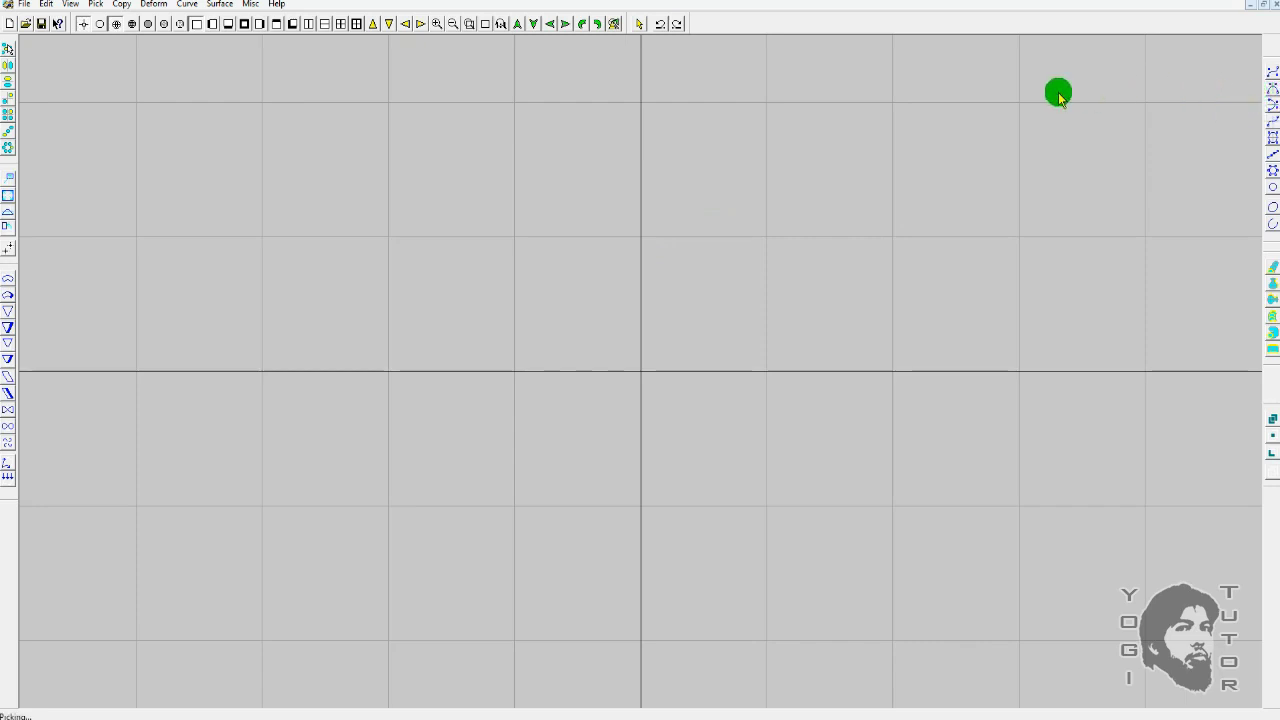